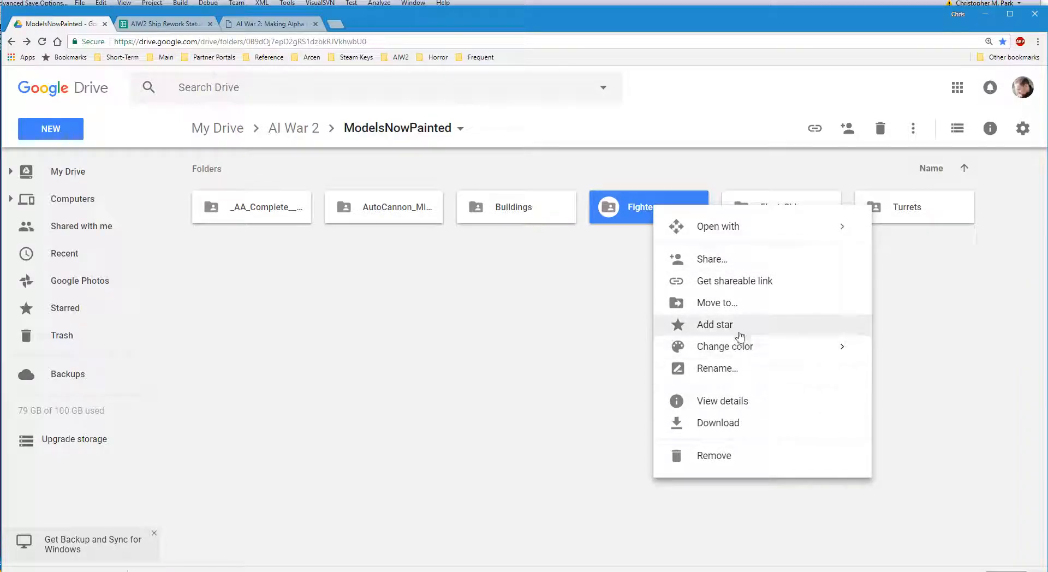
- Move the Fighter folder from ModelsNowPainted into the _AA_Complete__ folder and accept the sharing change
left_click(742, 304)
double_click(672, 275)
left_click(655, 420)
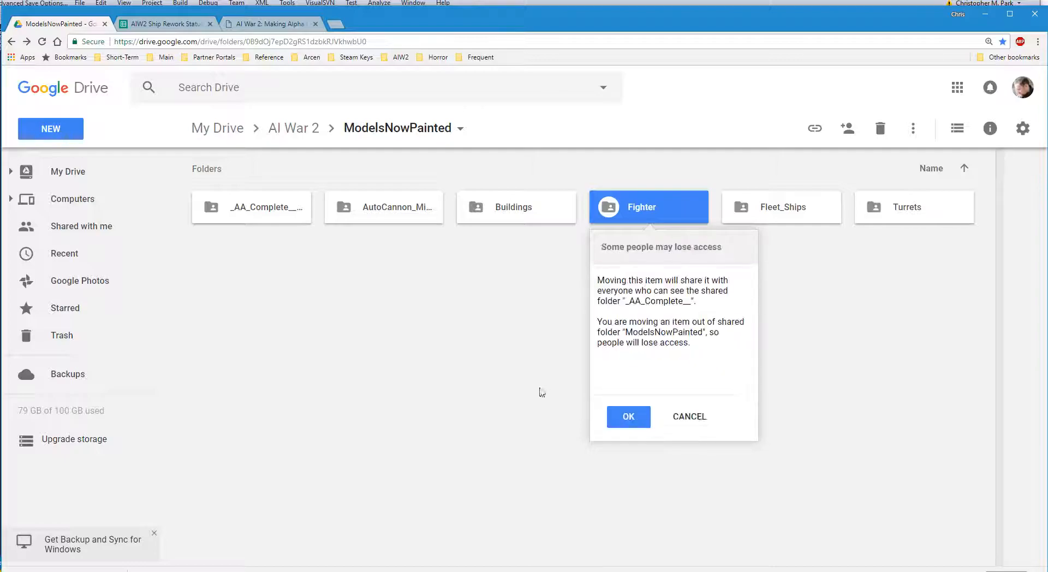
left_click(628, 417)
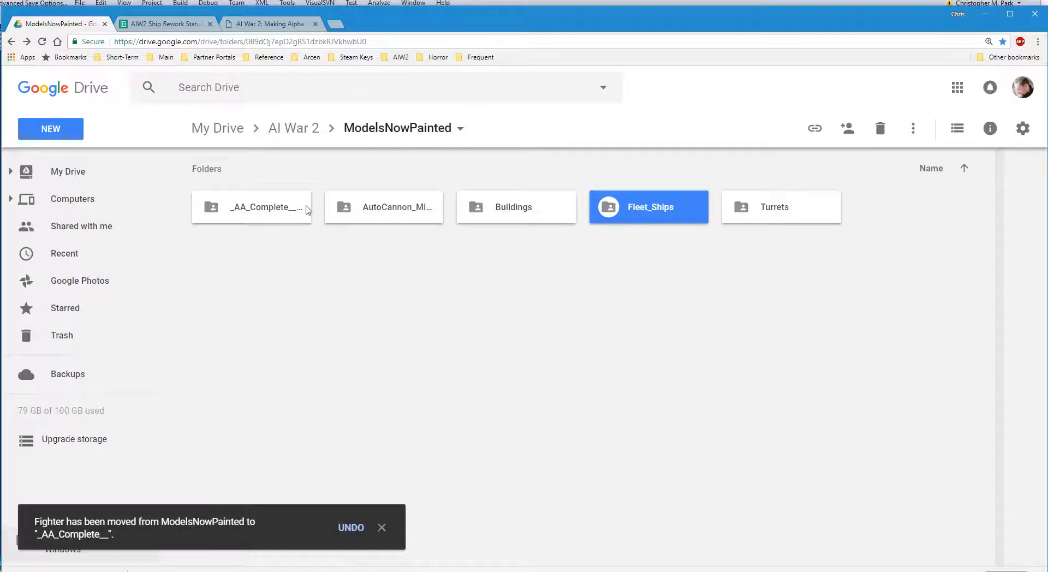
- Open the _AA_Complete__ folder and compare the contents of its two Fighter folders
double_click(265, 206)
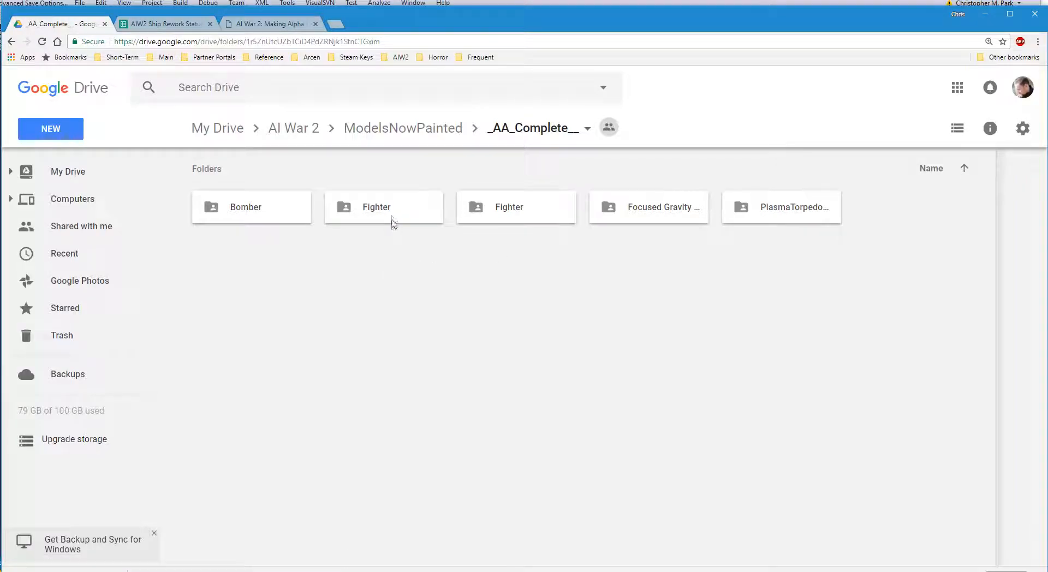
double_click(523, 215)
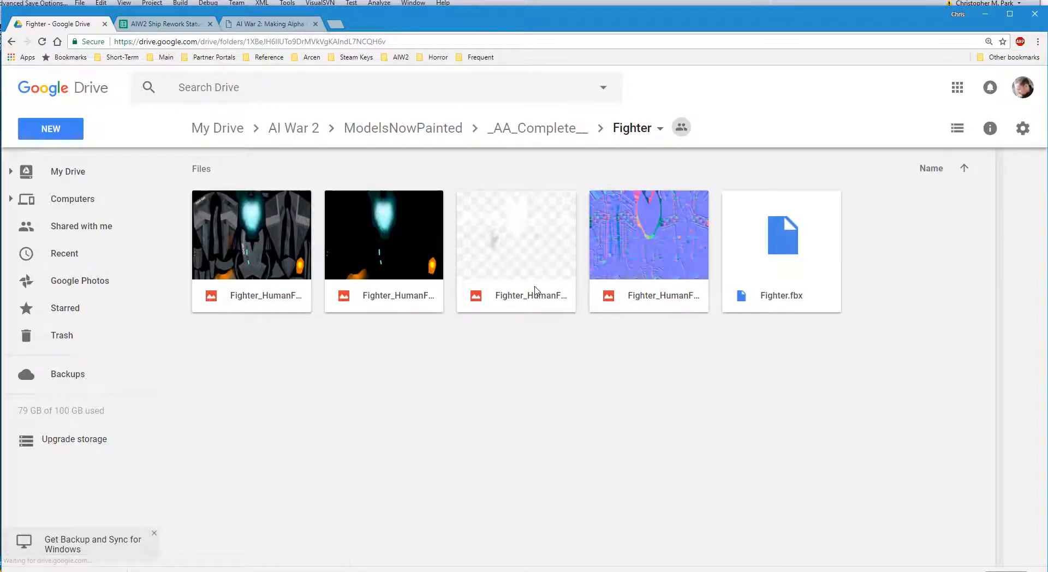
key("alt+Left")
double_click(400, 227)
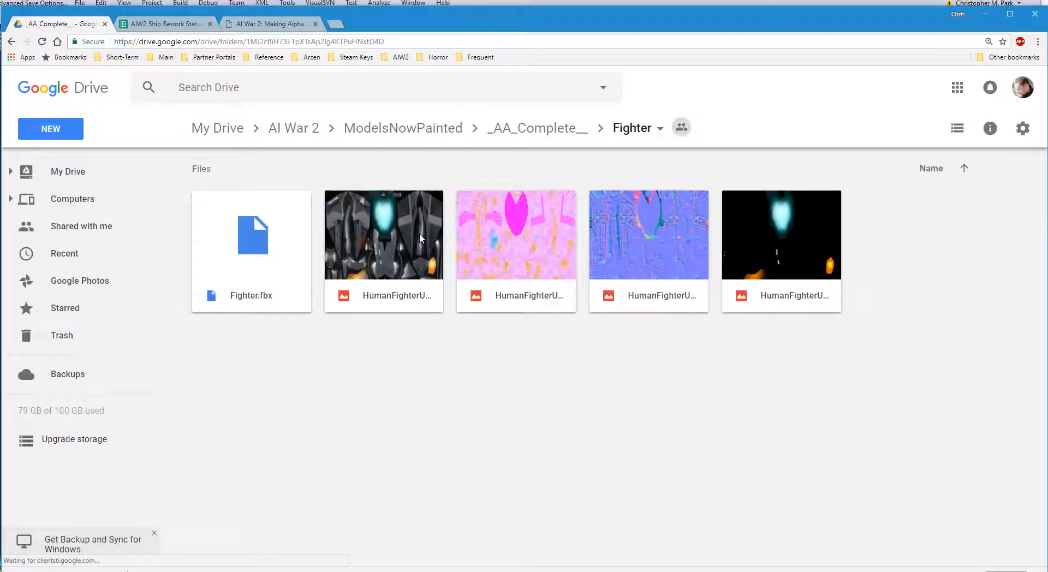
- Download the Fighter folder containing the HumanFighter textures and save the zip in AIW2UnityPrep's _FinalGameMeshes/FleetShips/Fighter folder
key("alt+Left")
left_click(398, 206)
right_click(398, 205)
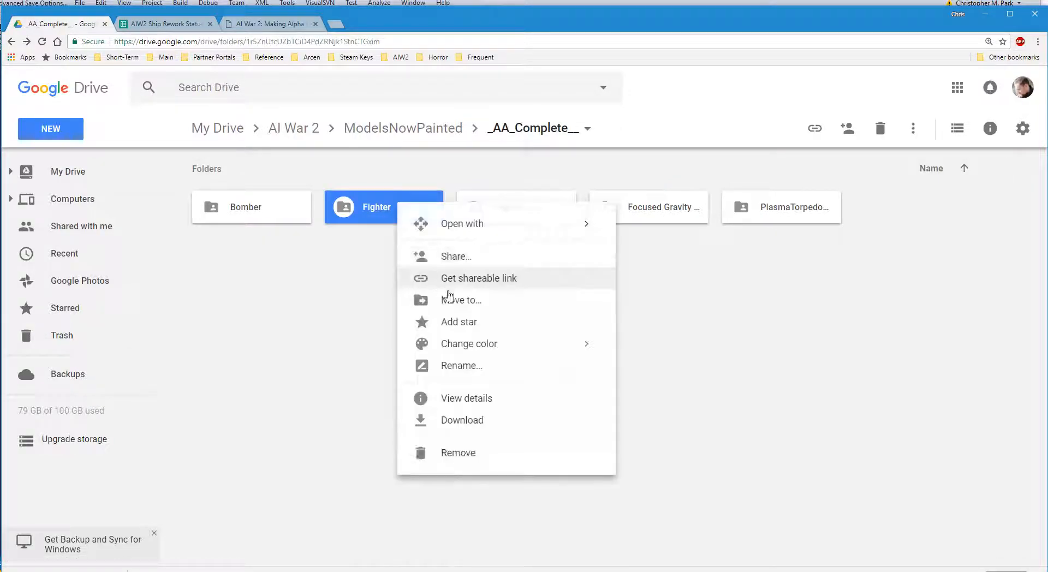
left_click(483, 429)
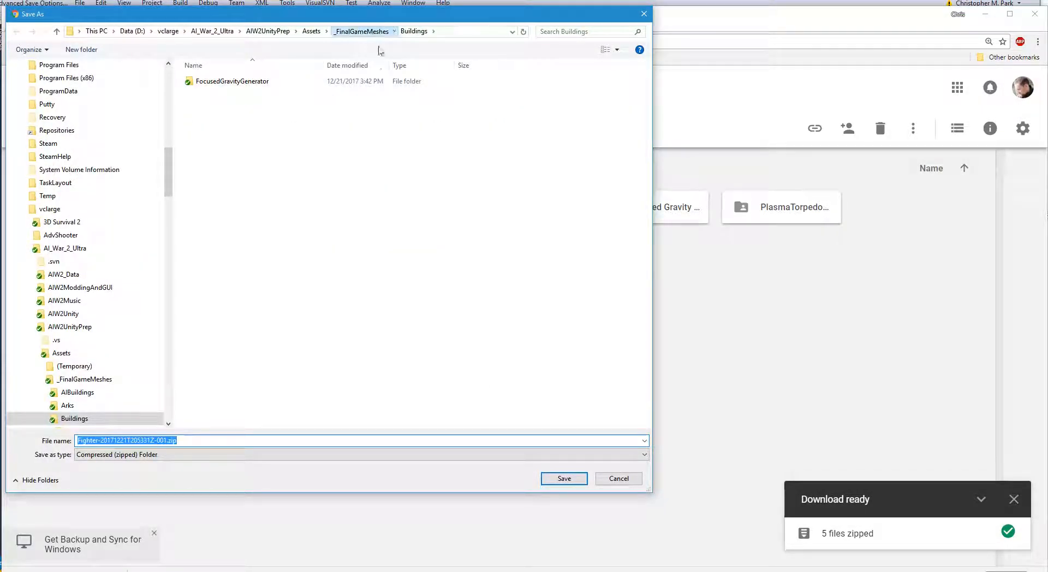
left_click(362, 31)
double_click(233, 115)
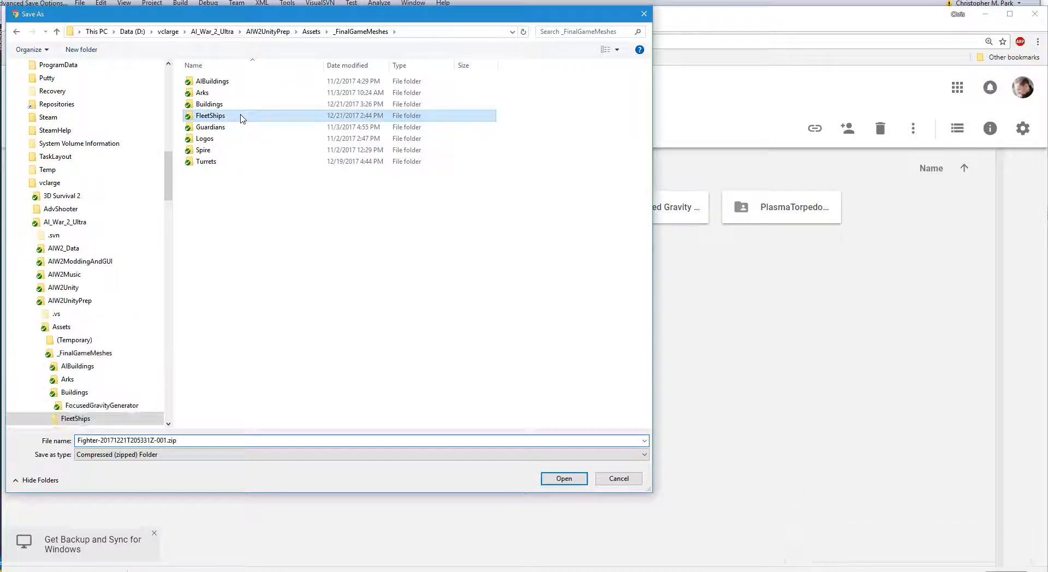
double_click(224, 117)
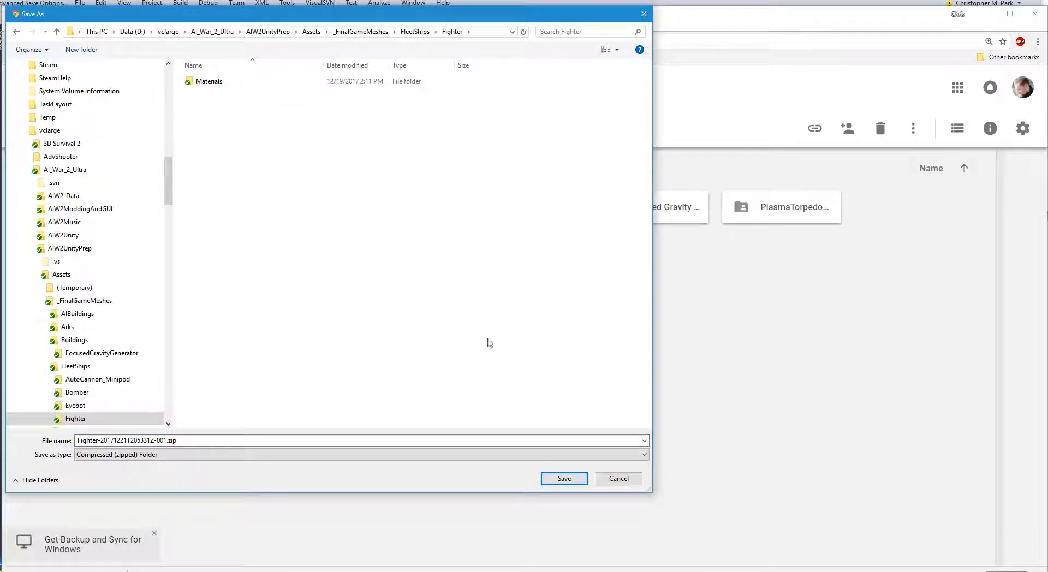
left_click(563, 478)
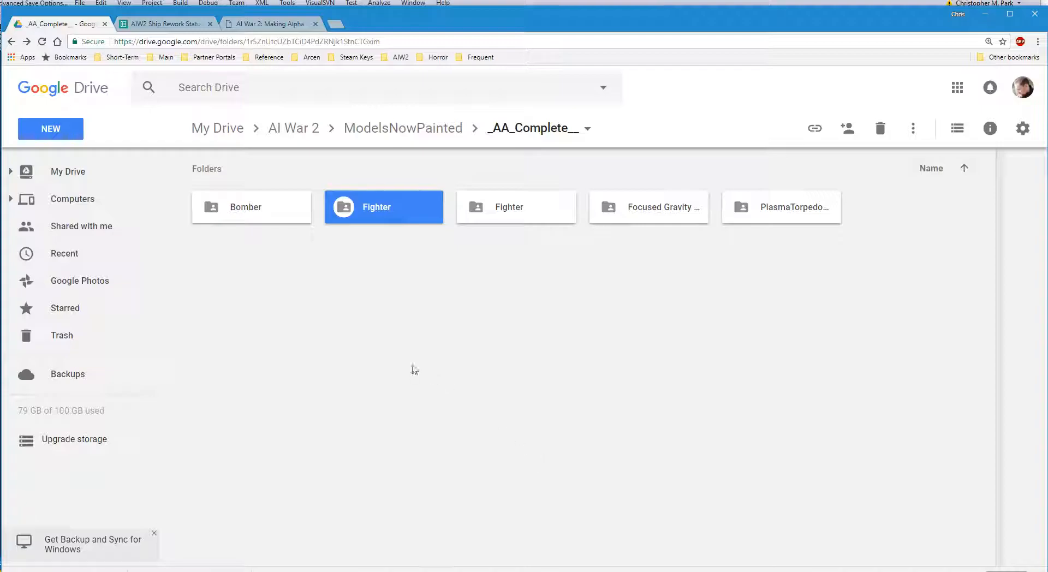
left_click(360, 347)
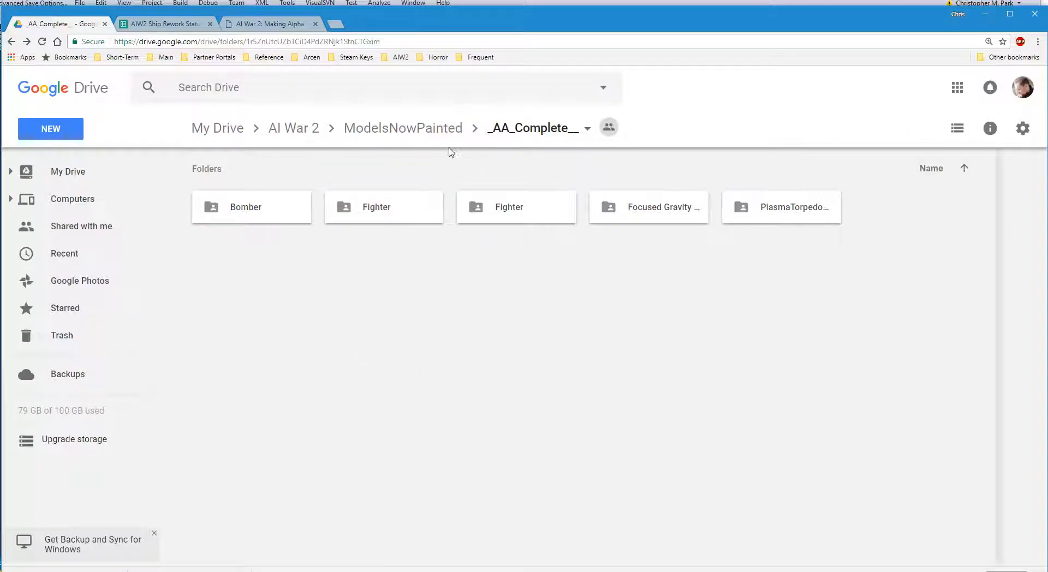
- Switch to the Unity ScaleExamples project and open the _FinalGameMeshes/FleetShips/Fighter folder
left_click(160, 23)
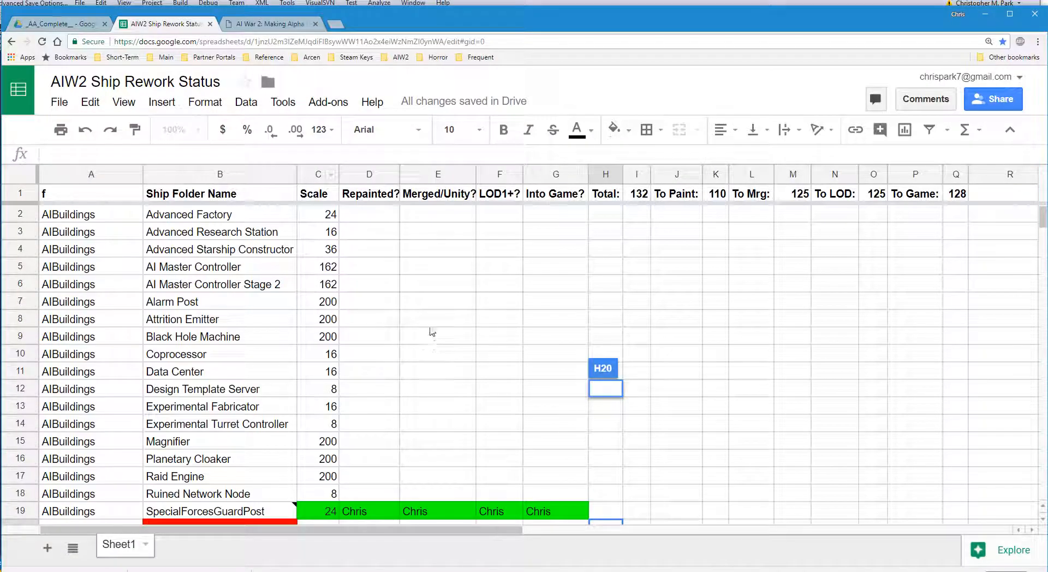
key("alt+Tab")
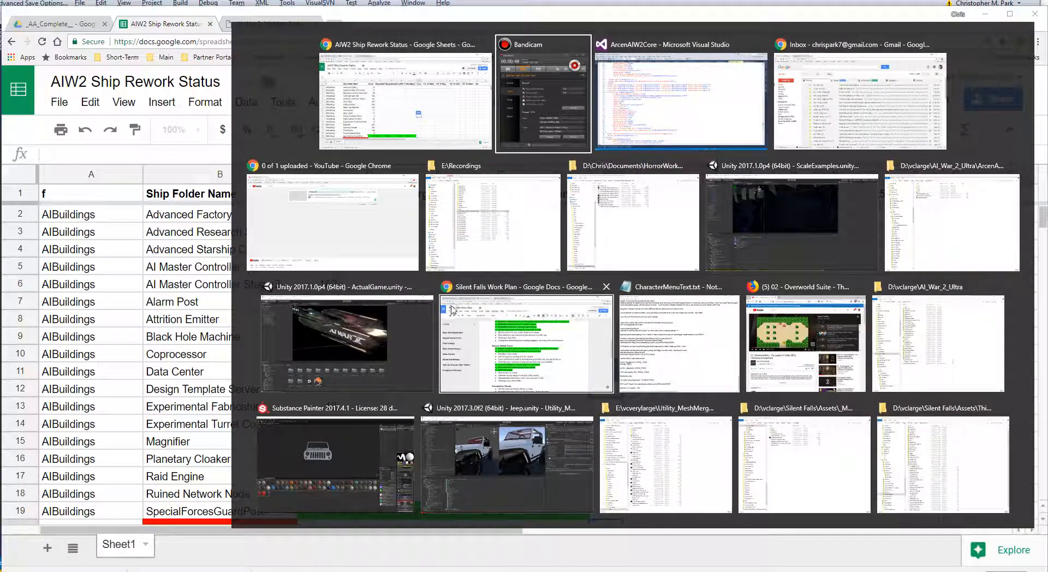
key("Tab")
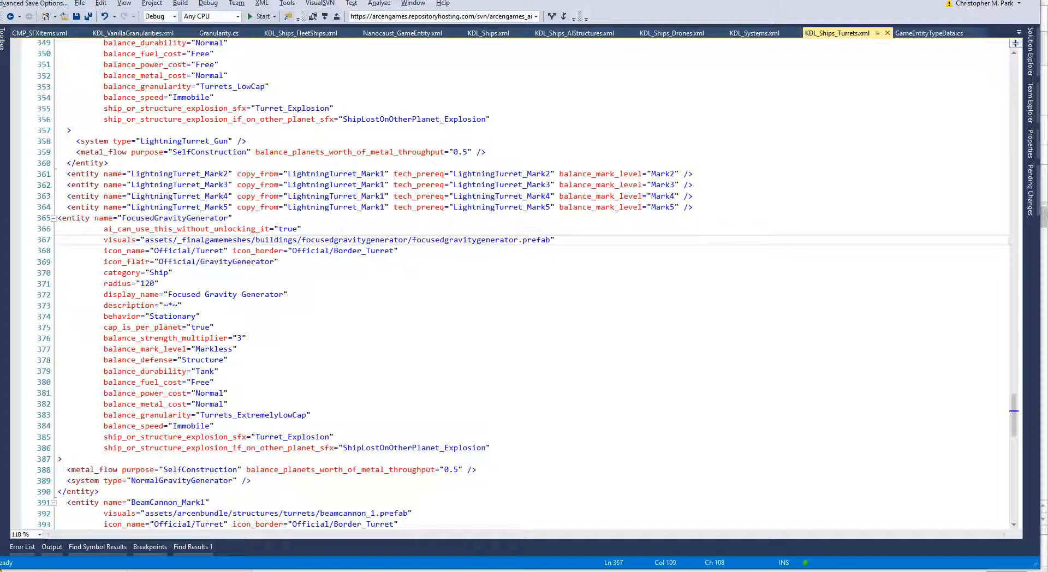
key("alt+Tab")
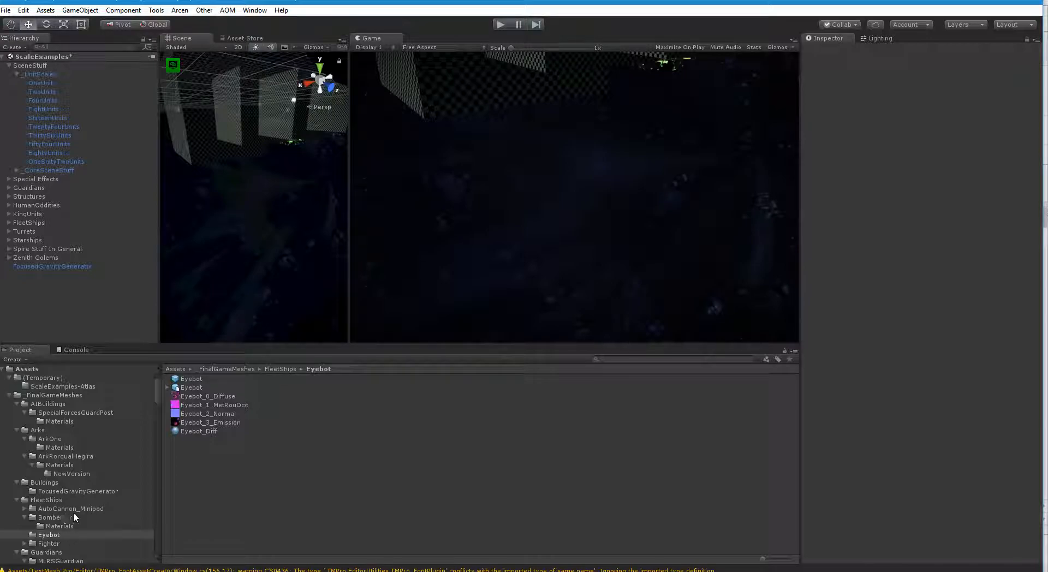
left_click(61, 543)
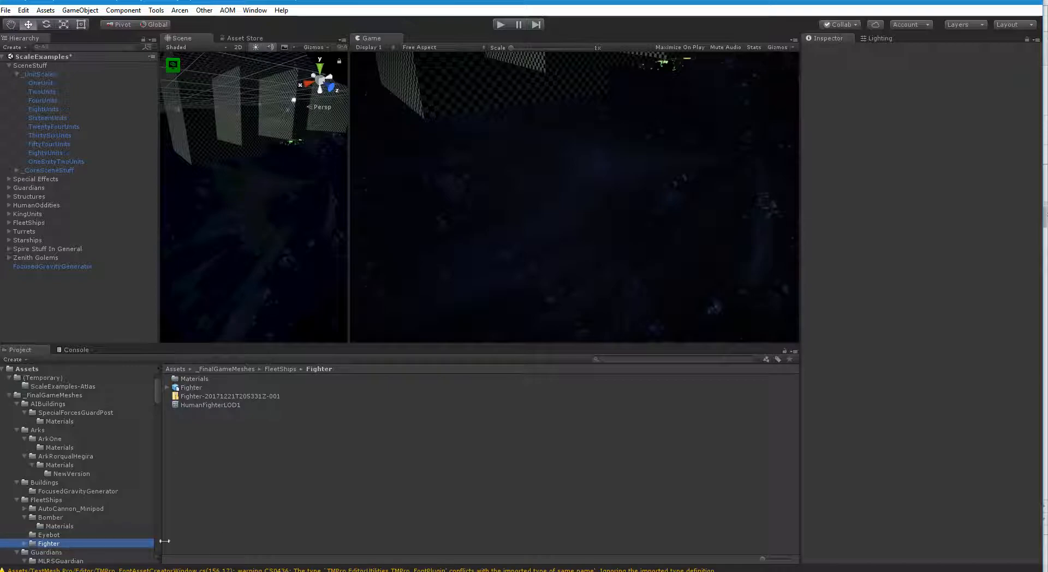
- Delete the Materials folder, the Fighter model and the HumanFighterLOD1 mesh from the FleetShips/Fighter folder
left_click(198, 386)
key("shift+Up")
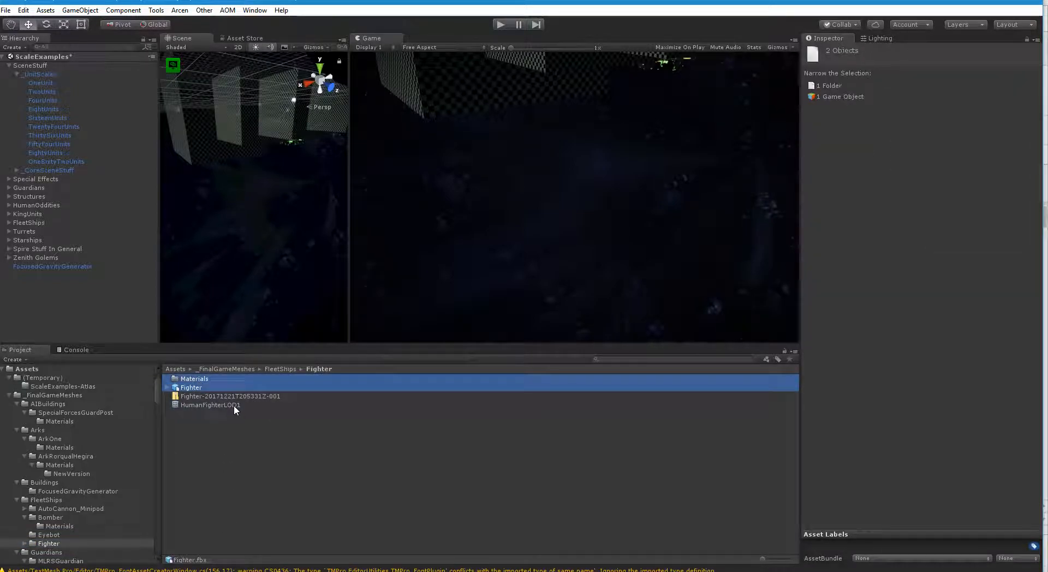
left_click(233, 405, "ctrl")
key("Delete")
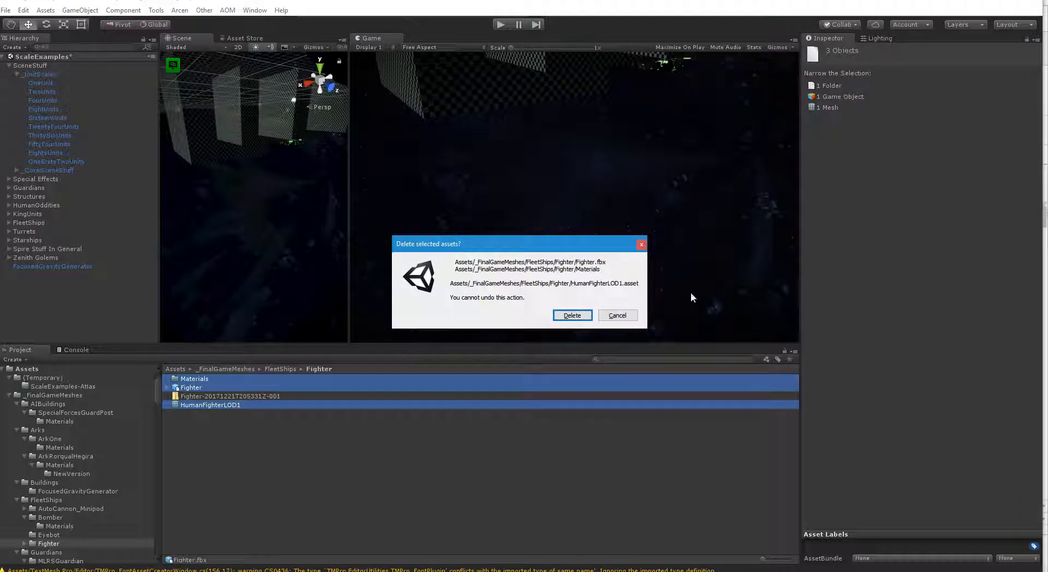
left_click(571, 314)
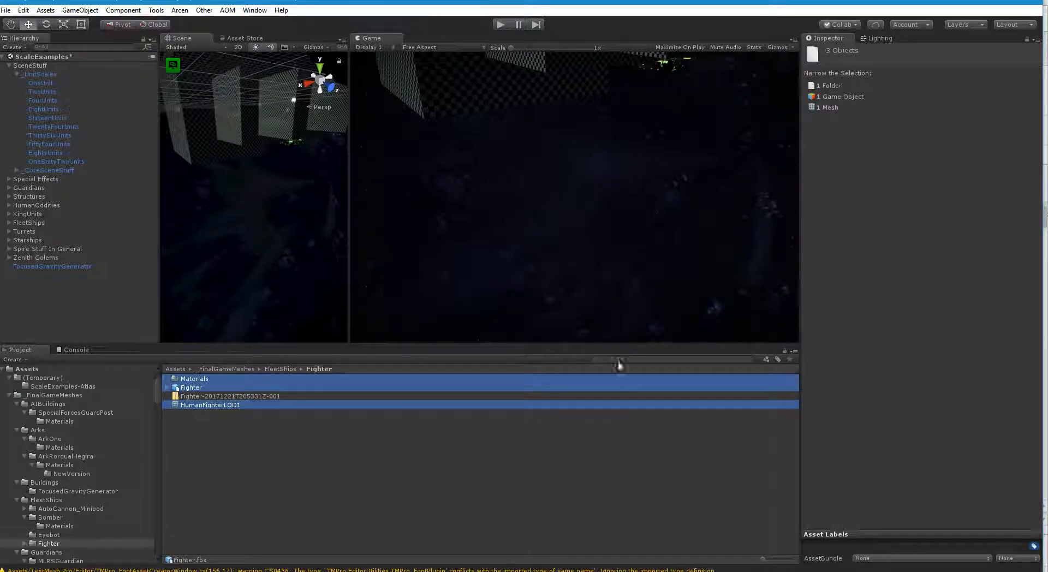
- Search the project assets for "fighter" and delete the Fighter folder located in ArcenBundle/Models
type("fi")
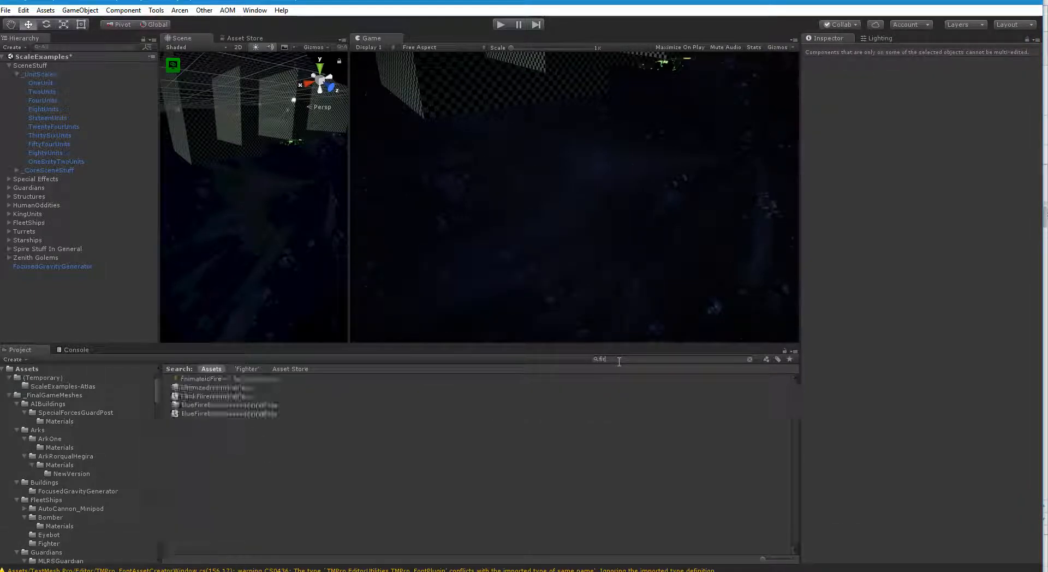
type("ghter")
left_click(194, 379)
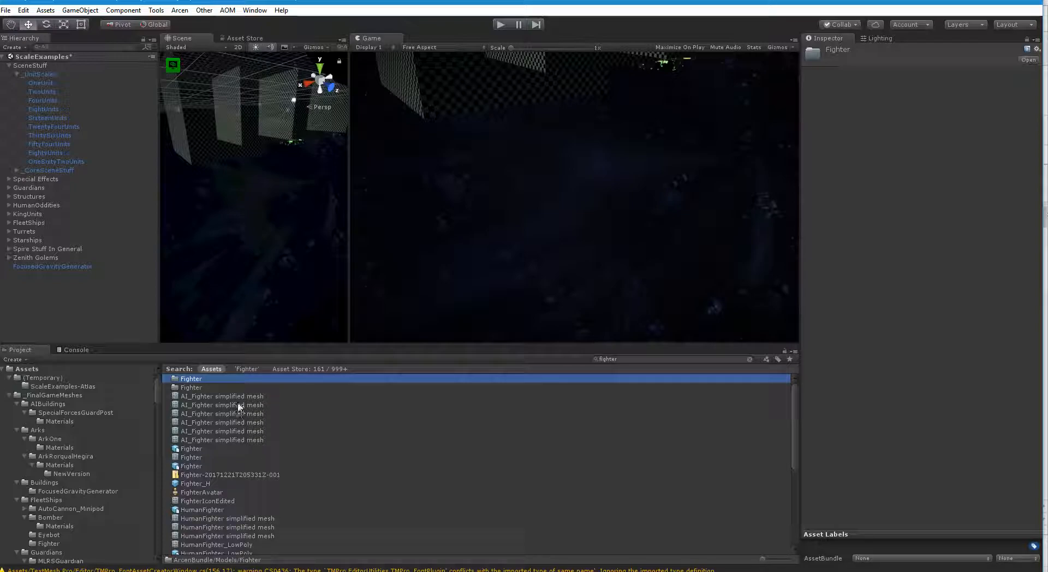
key("Delete")
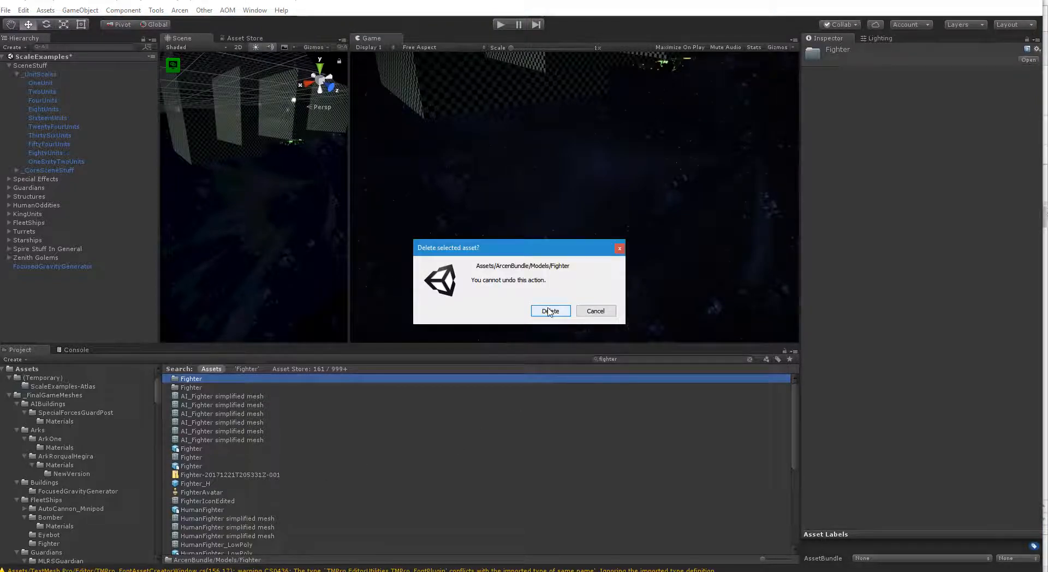
key("Return")
- Try to delete the six AI_Fighter simplified meshes found by the fighter search
left_click(200, 379)
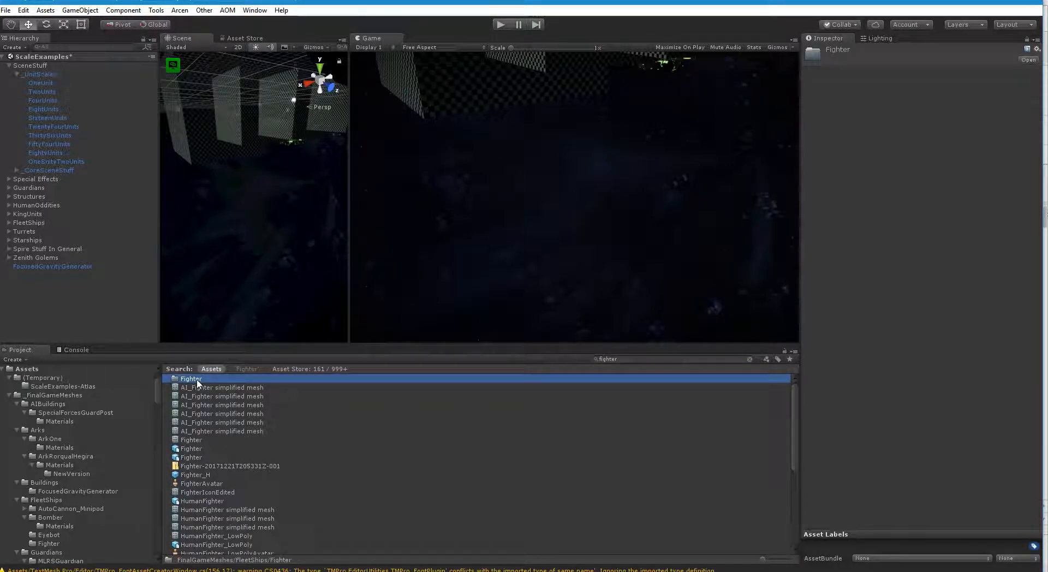
left_click(323, 383)
left_click(242, 430, "shift")
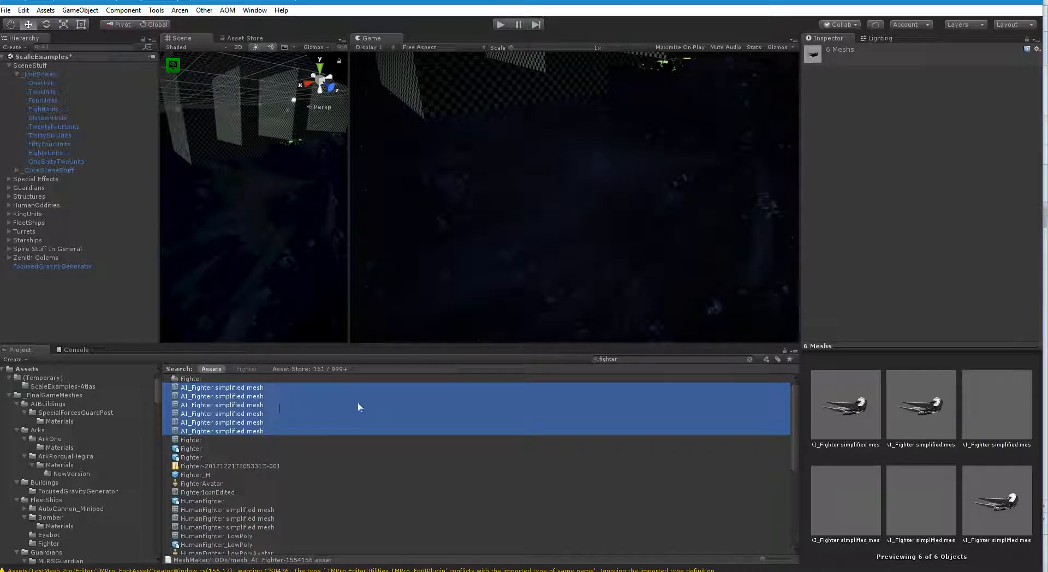
right_click(220, 420)
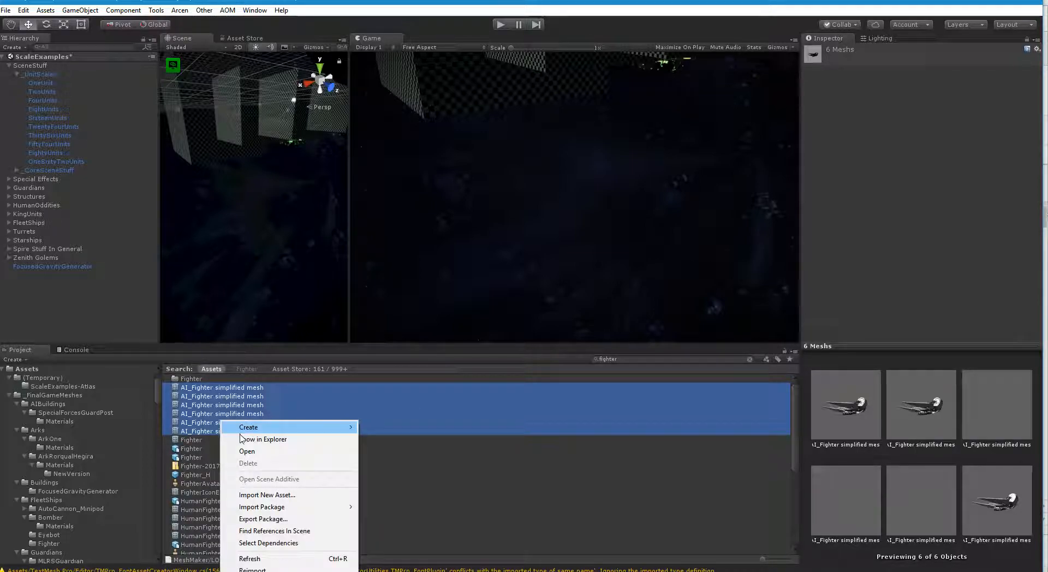
left_click(221, 432)
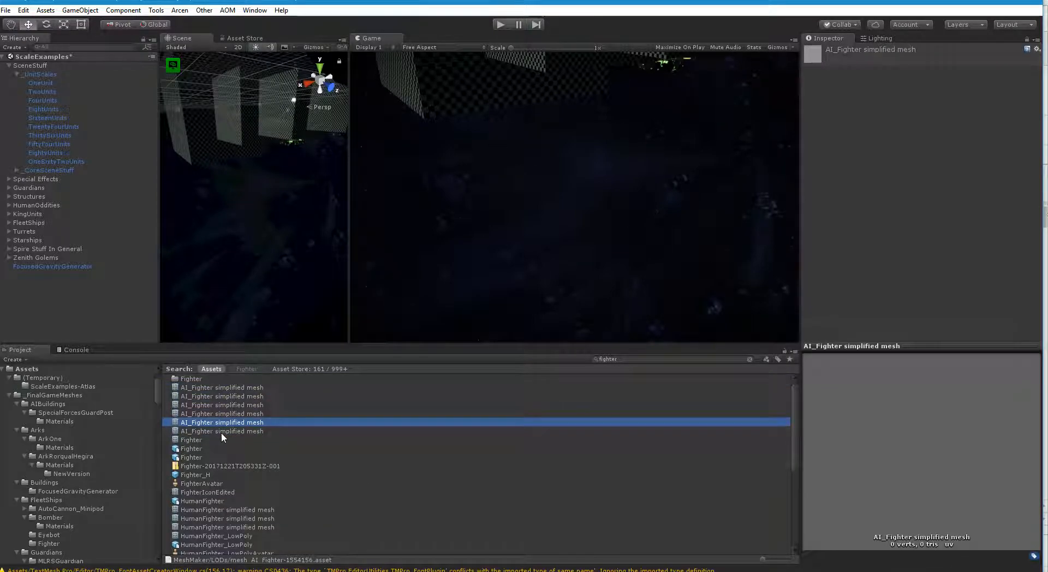
- Locate the AI_Fighter simplified meshes' containing folder and delete the mesh_AI_Fighter-1554156 asset from MeshMaker/LODs
left_click(223, 389)
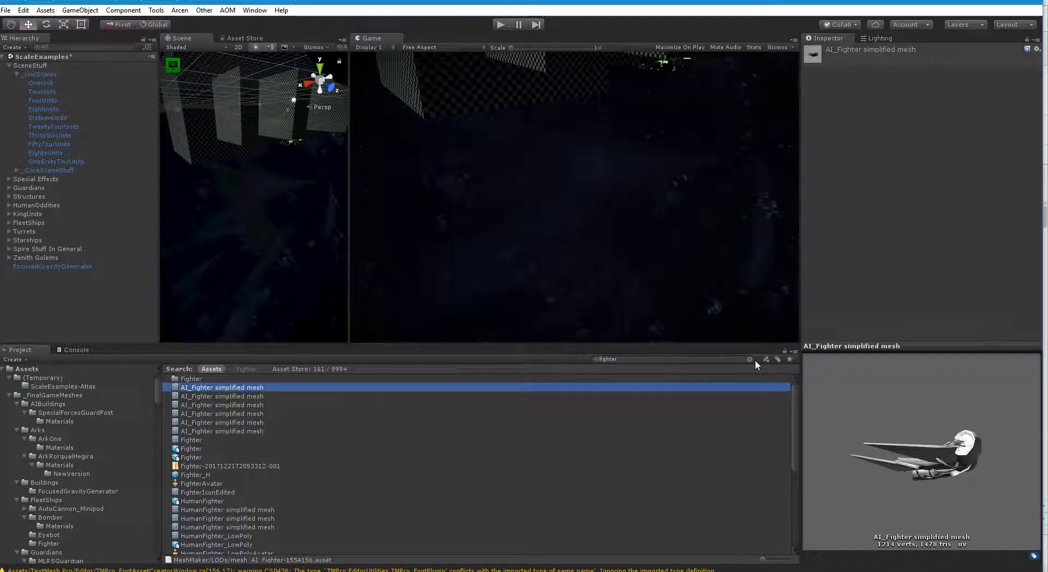
left_click(751, 359)
left_click(231, 379)
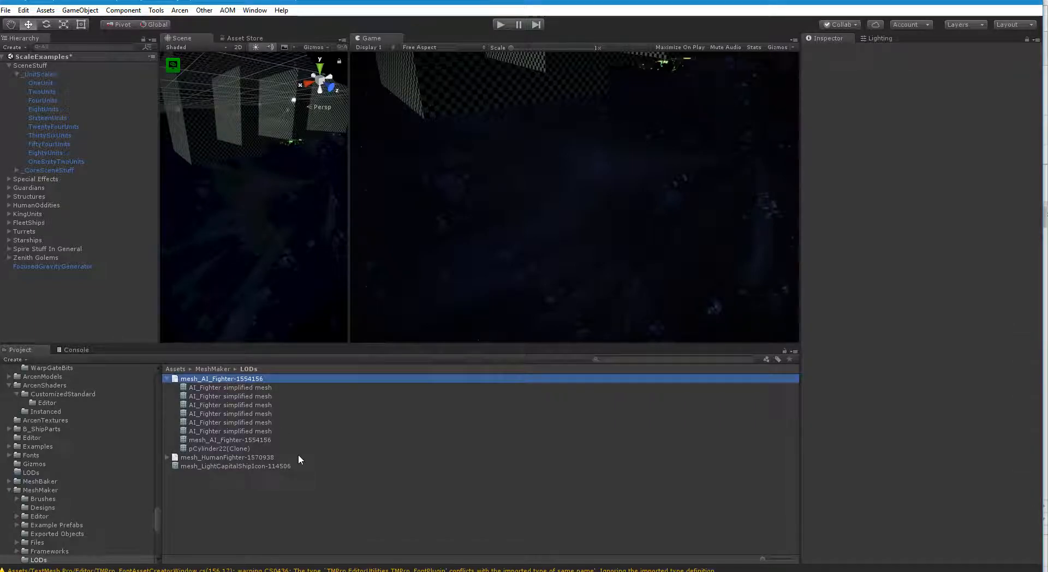
key("Delete")
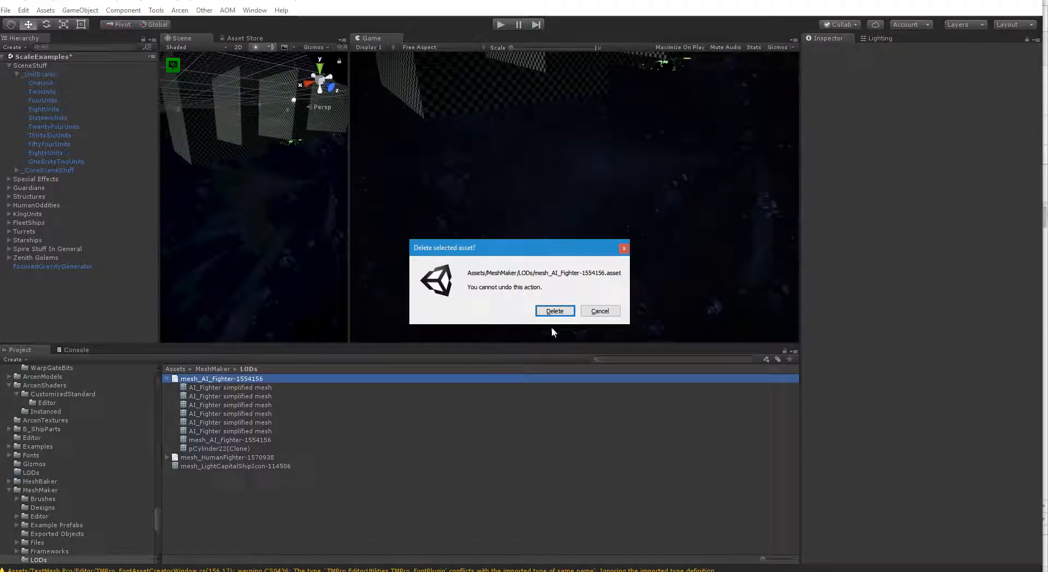
left_click(555, 311)
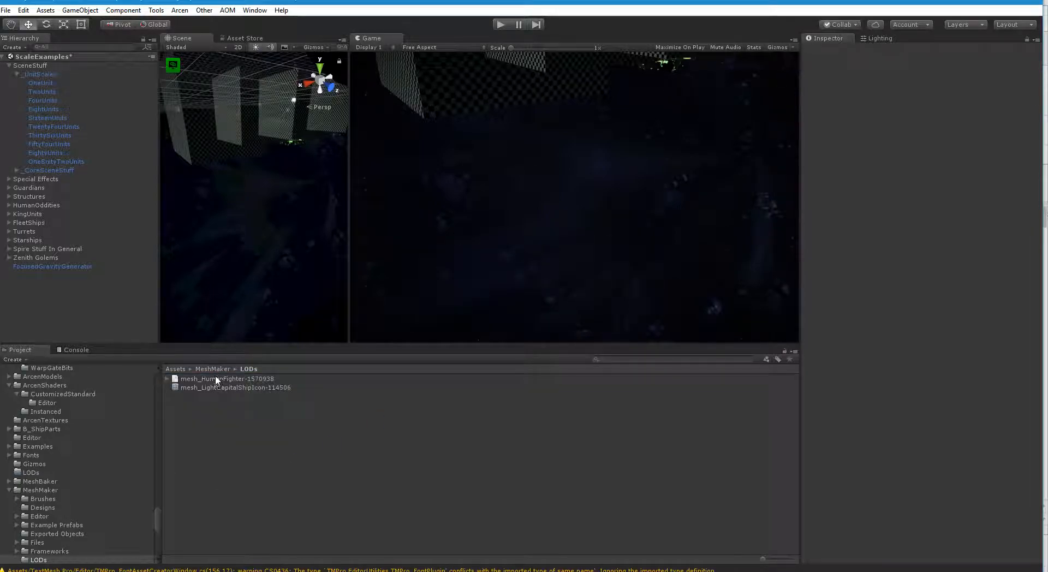
- Delete the mesh_HumanFighter-1570938 asset from MeshMaker/LODs
left_click(218, 377)
key("Delete")
left_click(554, 310)
- Search the assets for "fighter" again and delete the Fighter model located in ArcenModels/BlueEarlyWorkFolder
left_click(626, 359)
type("fighter")
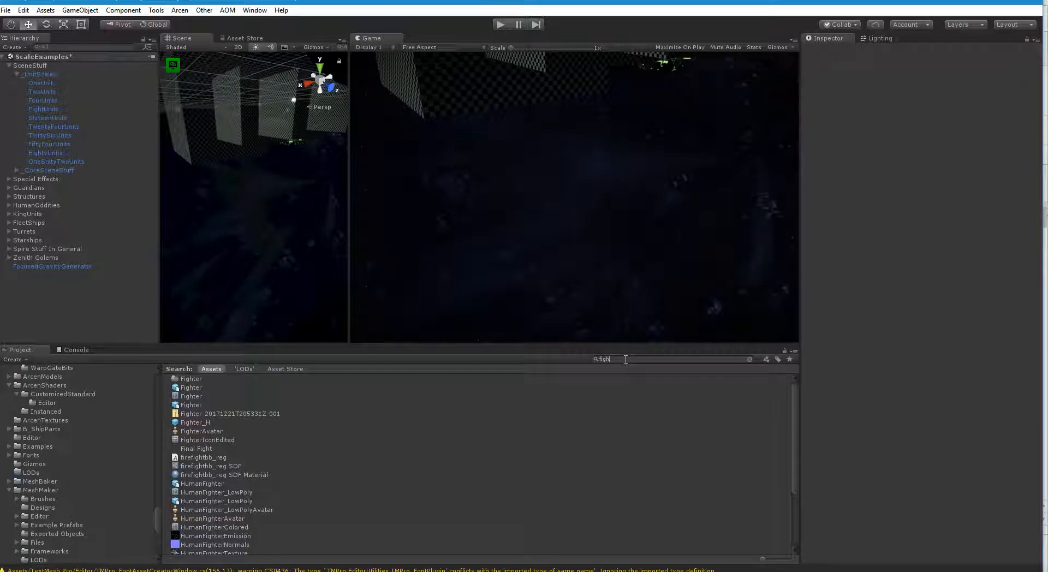
left_click(201, 405)
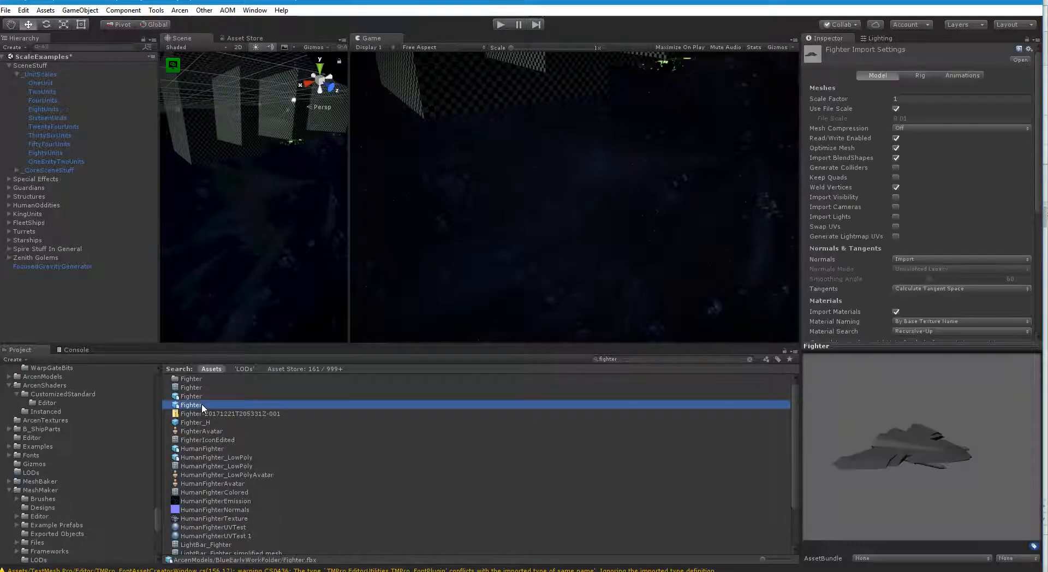
left_click(748, 359)
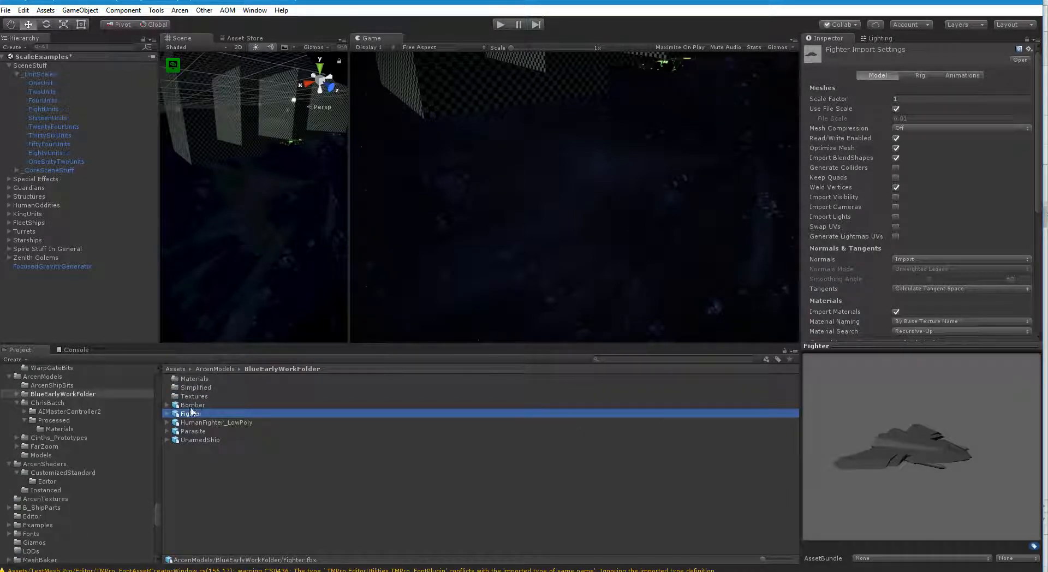
key("Delete")
key("Return")
- Delete the HumanFighterUVTest and HumanFighterUVTest 1 materials from BlueEarlyWorkFolder's Materials folder
double_click(190, 380)
left_click(206, 389)
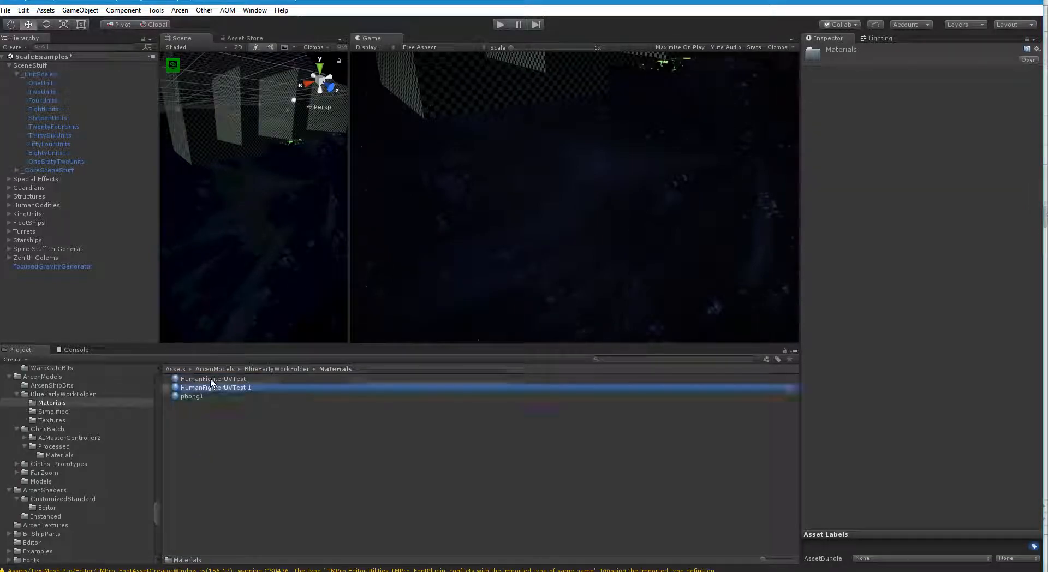
left_click(212, 379, "shift")
key("Delete")
left_click(580, 316)
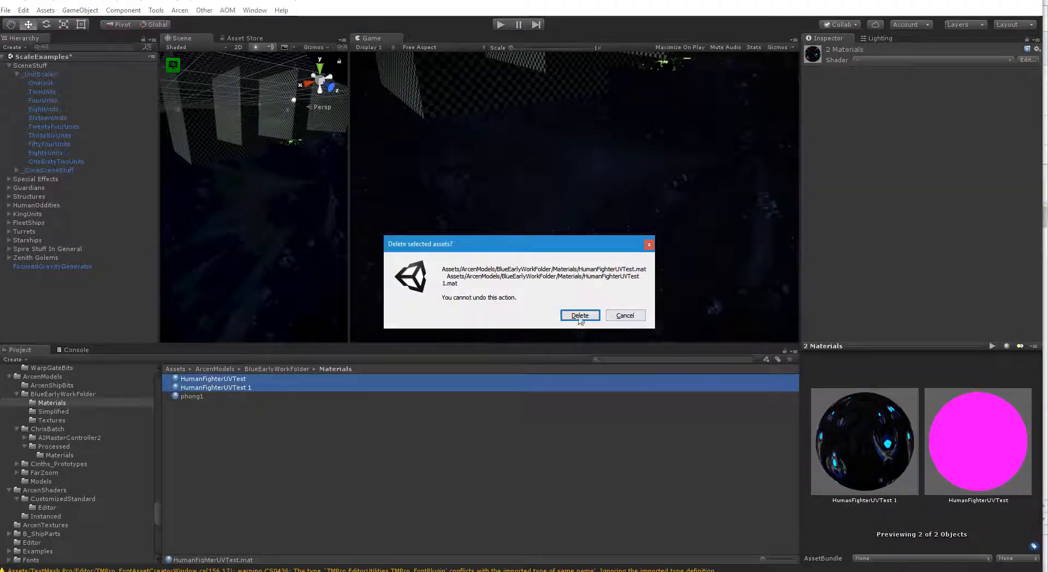
- Delete the old fighter asset from BlueEarlyWorkFolder's Simplified folder
left_click(285, 369)
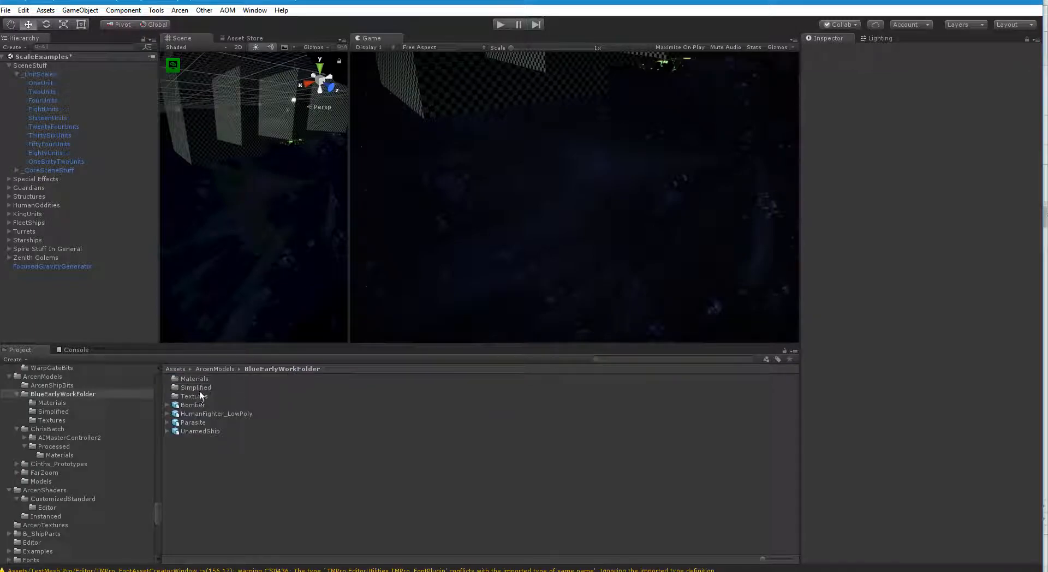
double_click(196, 387)
left_click(224, 414)
key("Delete")
key("Return")
- Check the contents of BlueEarlyWorkFolder's Textures folder and delete that folder with its HumanFighter textures
left_click(251, 369)
double_click(203, 397)
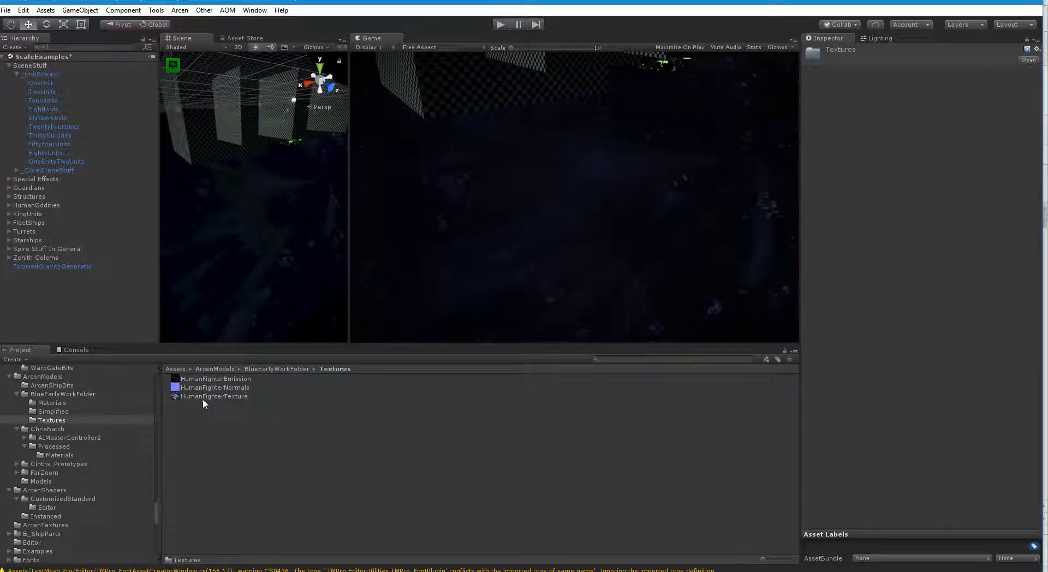
left_click(229, 414)
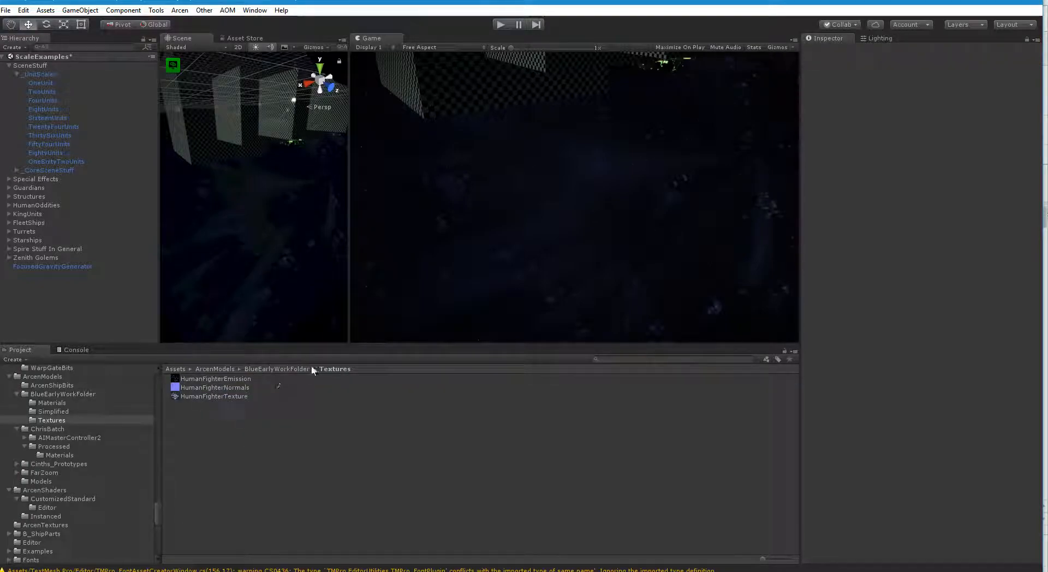
left_click(295, 369)
left_click(202, 404)
left_click(199, 397)
key("Delete")
left_click(552, 313)
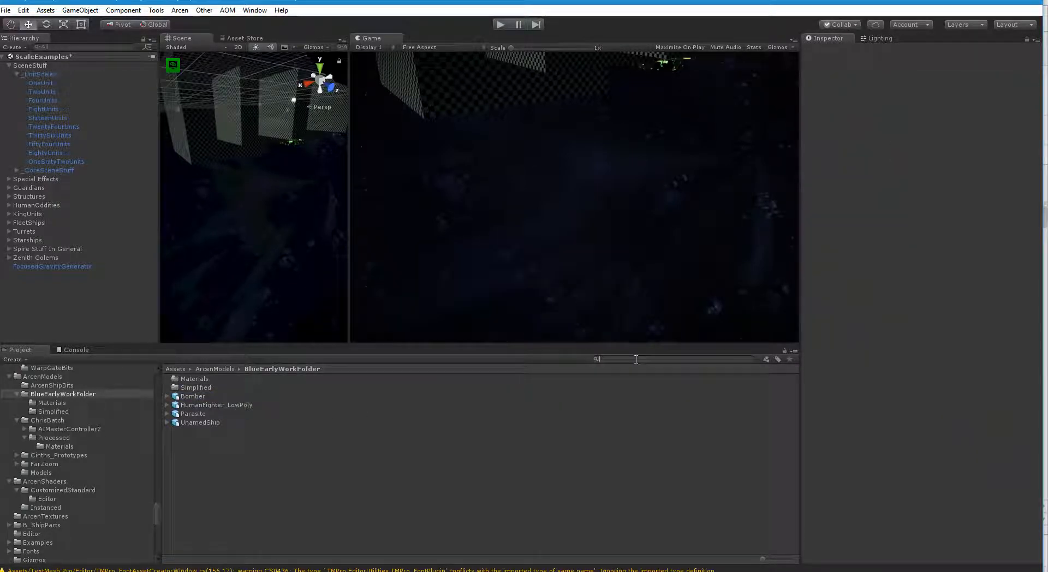
- Check the Parasite and HumanFighter_LowPoly models, and delete the whole BlueEarlyWorkFolder from ArcenModels
left_click(190, 414)
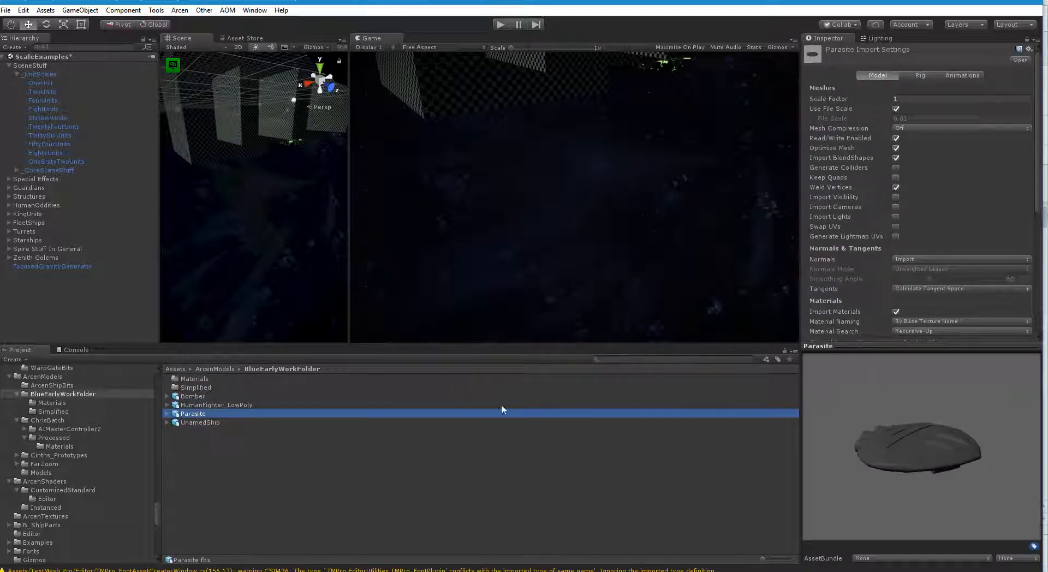
left_click(207, 405)
left_click(218, 448)
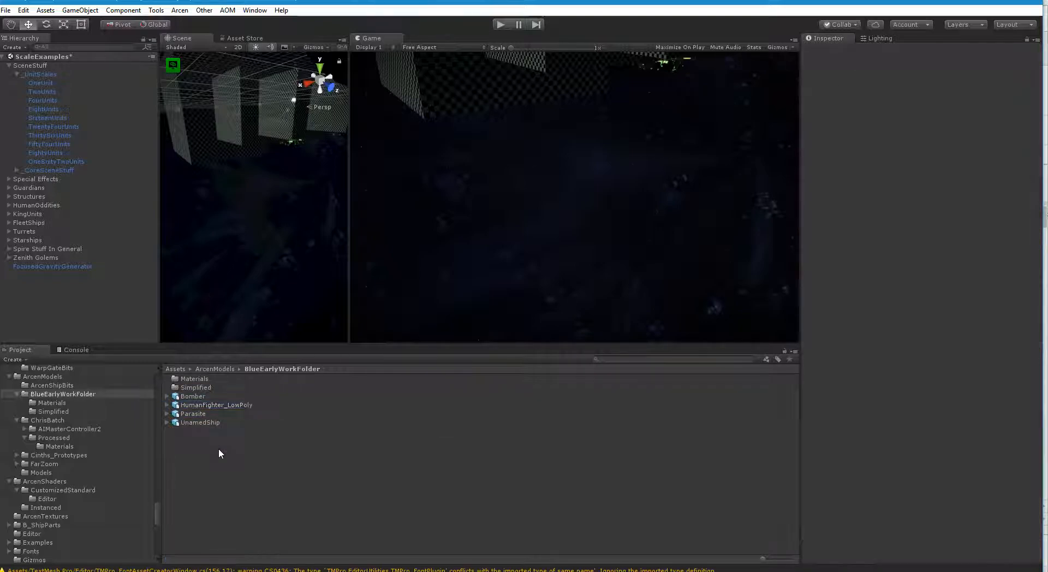
left_click(54, 412)
left_click(54, 394)
key("Delete")
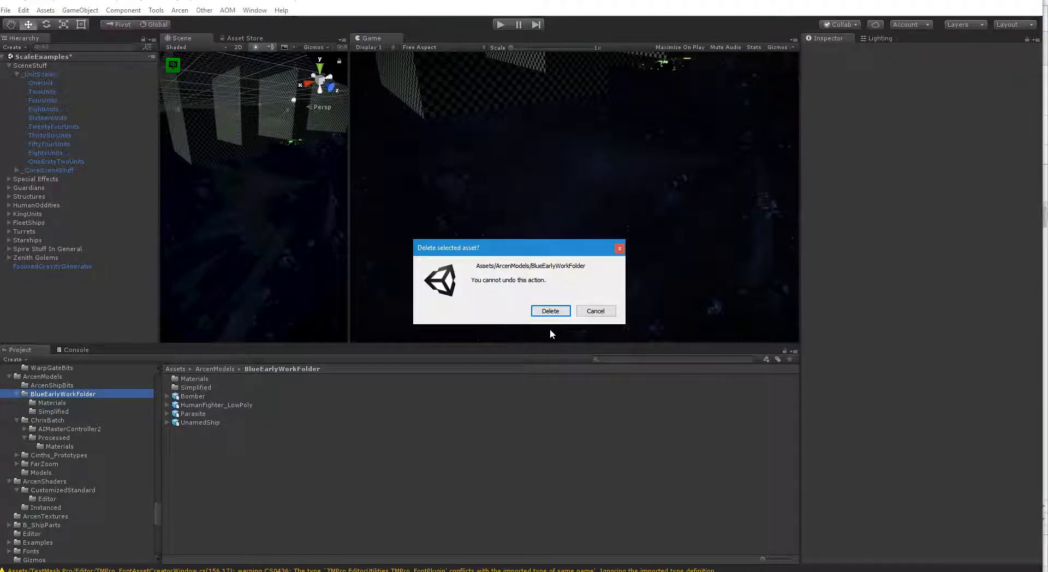
left_click(550, 310)
- Search the assets for "fighter" and delete the Fighter_H prefab from ArcenBundle/Ships/Human
left_click(621, 359)
type("fighter")
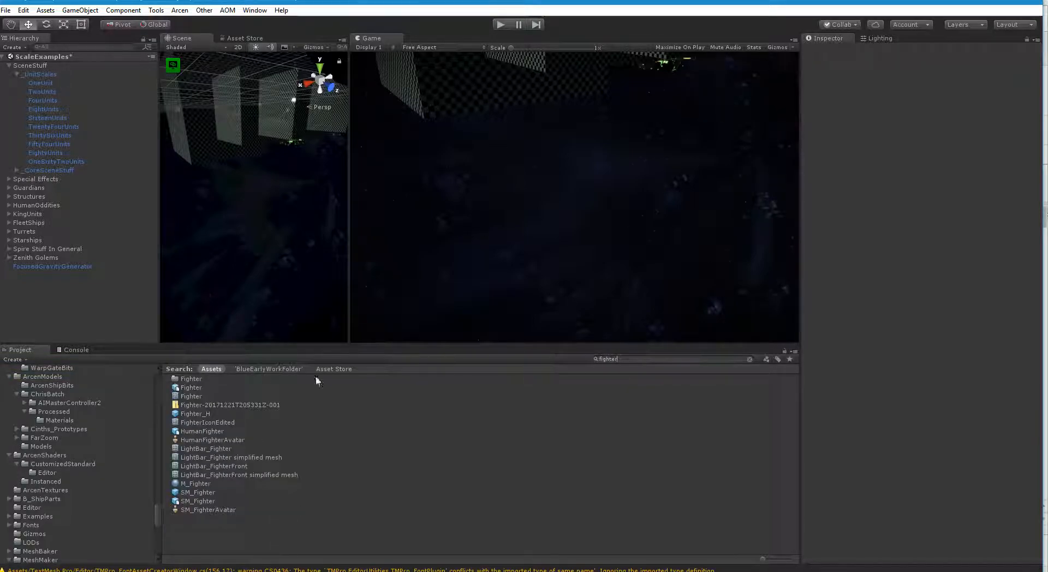
left_click(206, 413)
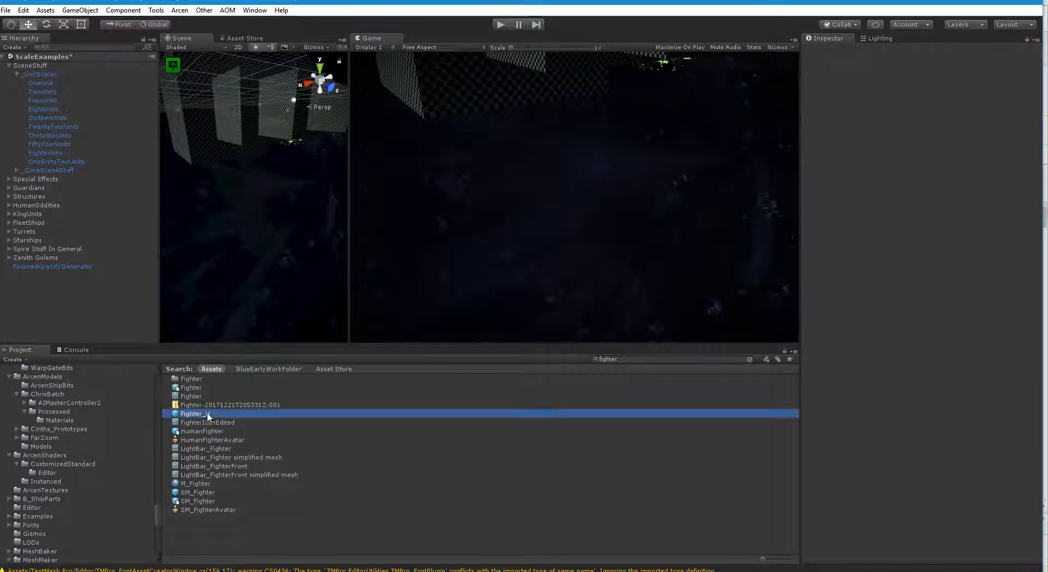
left_click(750, 358)
left_click(194, 459)
left_click(194, 465)
key("Delete")
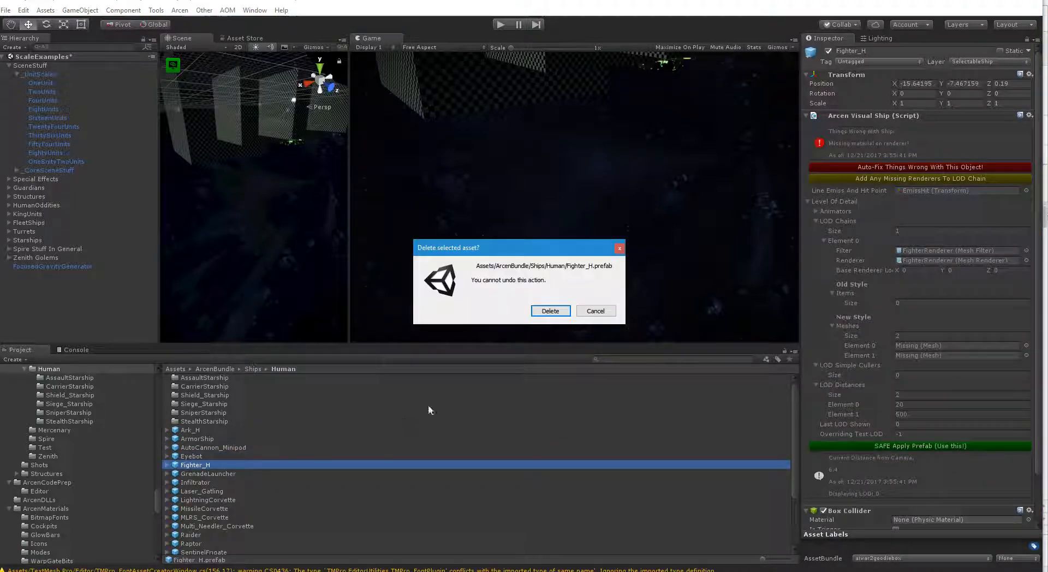
left_click(560, 309)
- Search the assets for "fighter" and locate the FighterIconEdited mesh's containing folder
type("fighter")
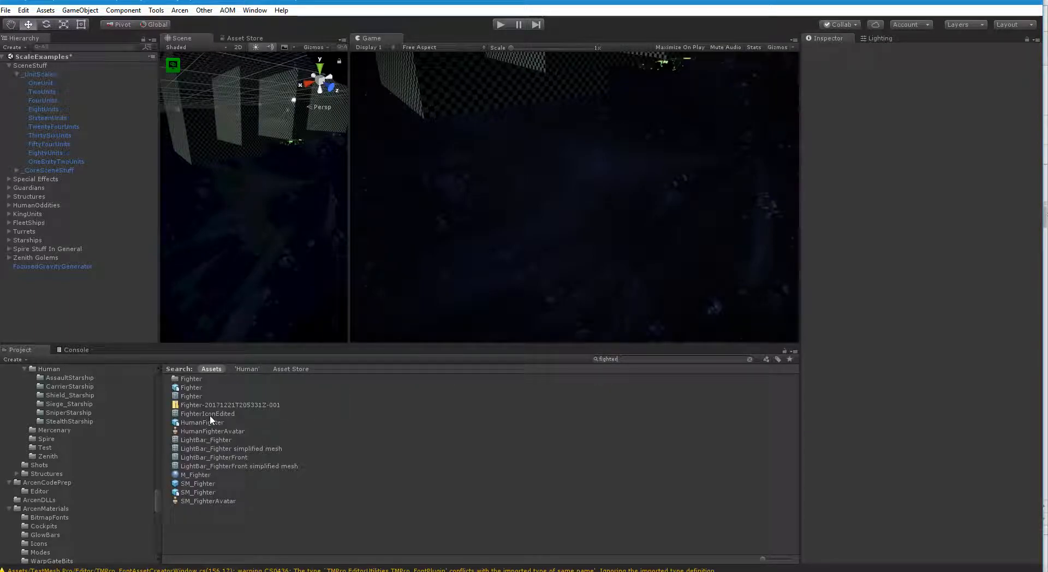
left_click(210, 414)
left_click(750, 358)
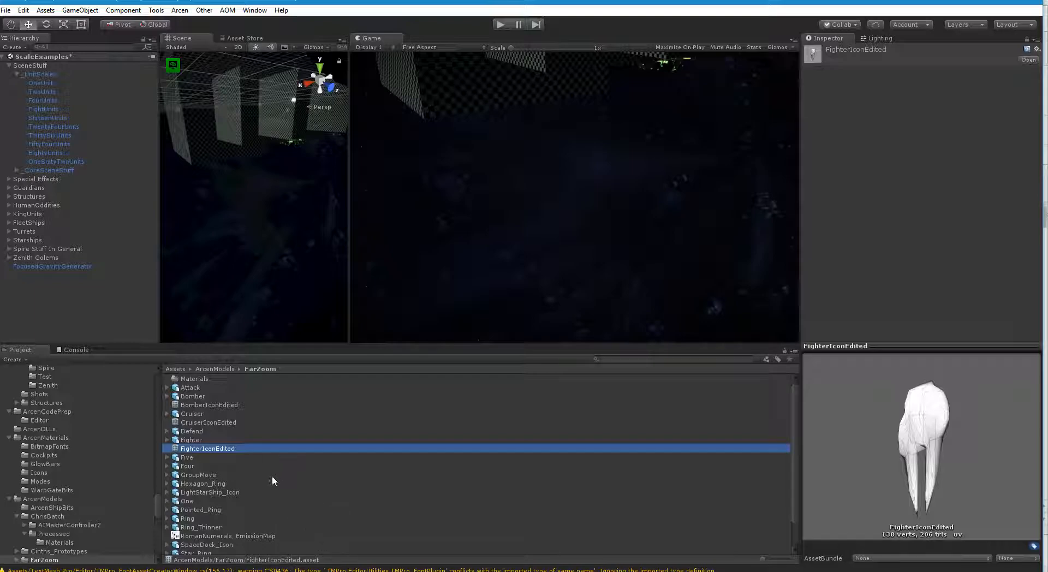
- Preview the icon models in the ArcenModels/FarZoom folder one by one, through to UnderShield_Icon
key("Up")
key("Up")
key("Up")
key("Up")
key("Up")
key("Up")
key("Down")
key("Down")
key("Down")
key("Down")
key("Down")
key("Down")
scroll(324, 518, "down", 1)
key("Down")
key("Down")
key("Down")
key("Down")
key("Down")
key("Down")
key("Down")
key("Down")
key("Down")
key("Down")
key("Down")
key("Down")
key("Down")
key("Down")
key("Down")
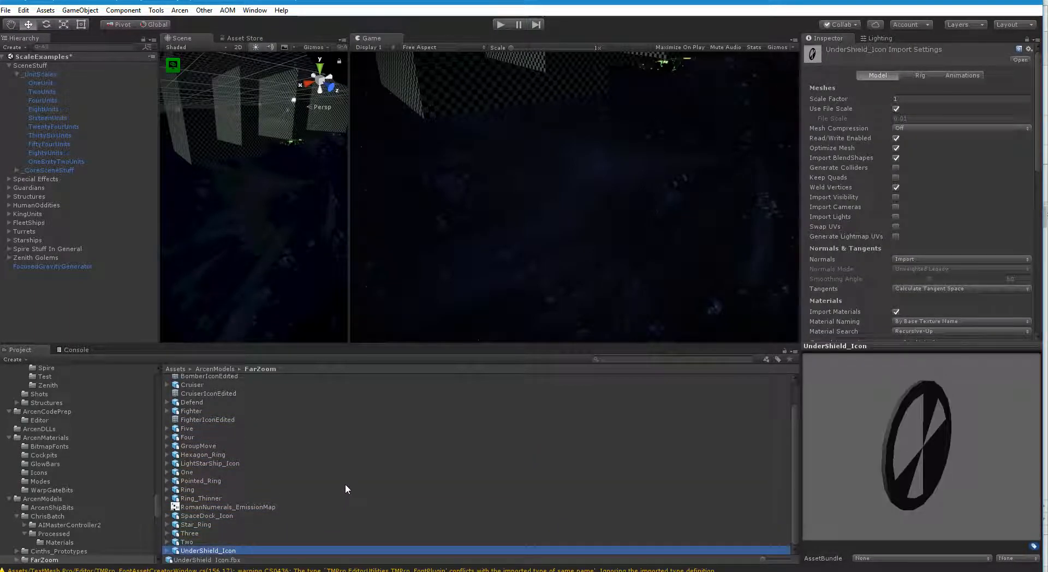
- Delete the whole FarZoom folder from ArcenModels
left_click(235, 369)
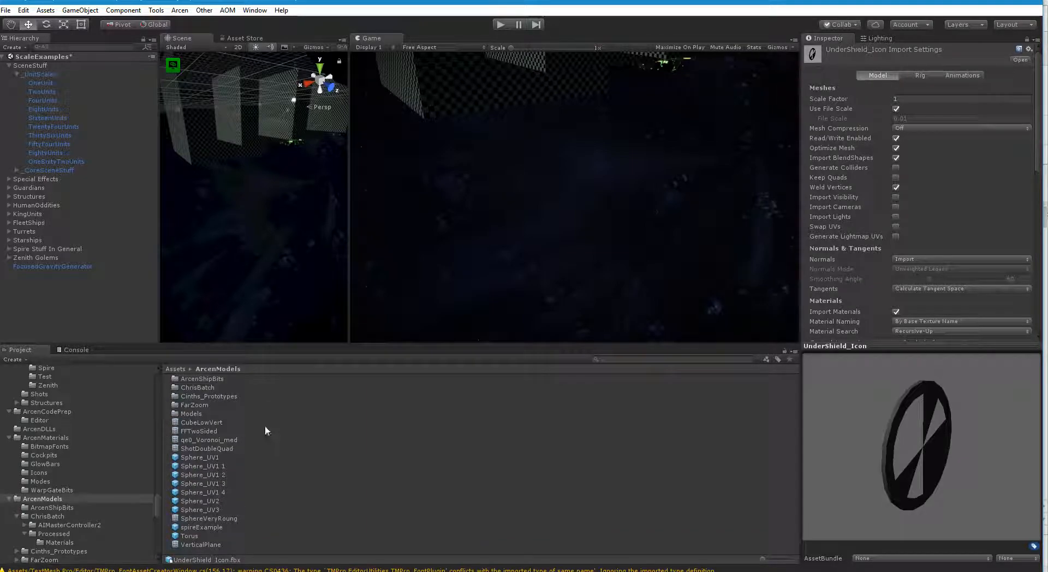
left_click(204, 405)
key("Delete")
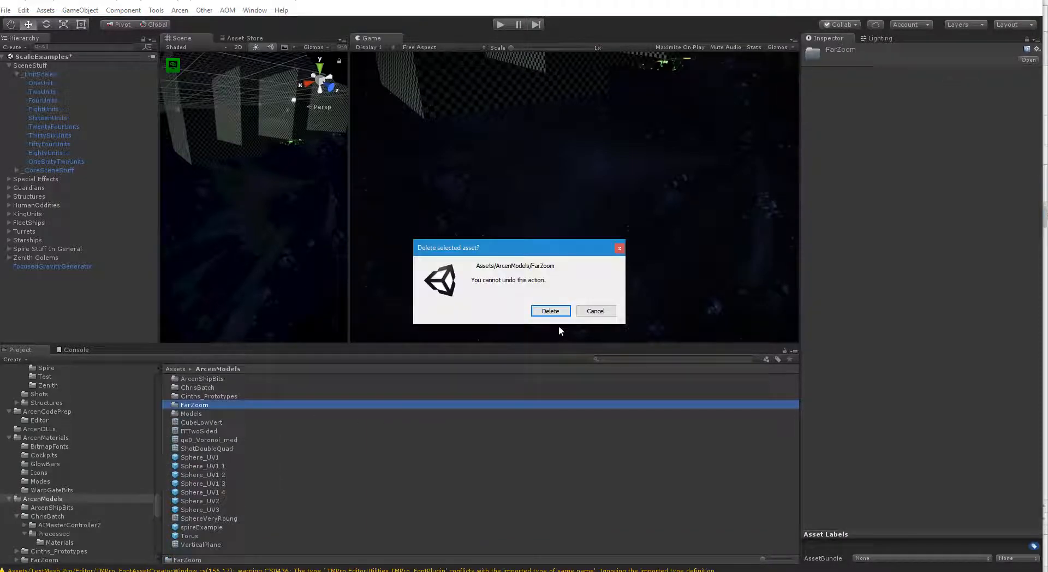
left_click(550, 311)
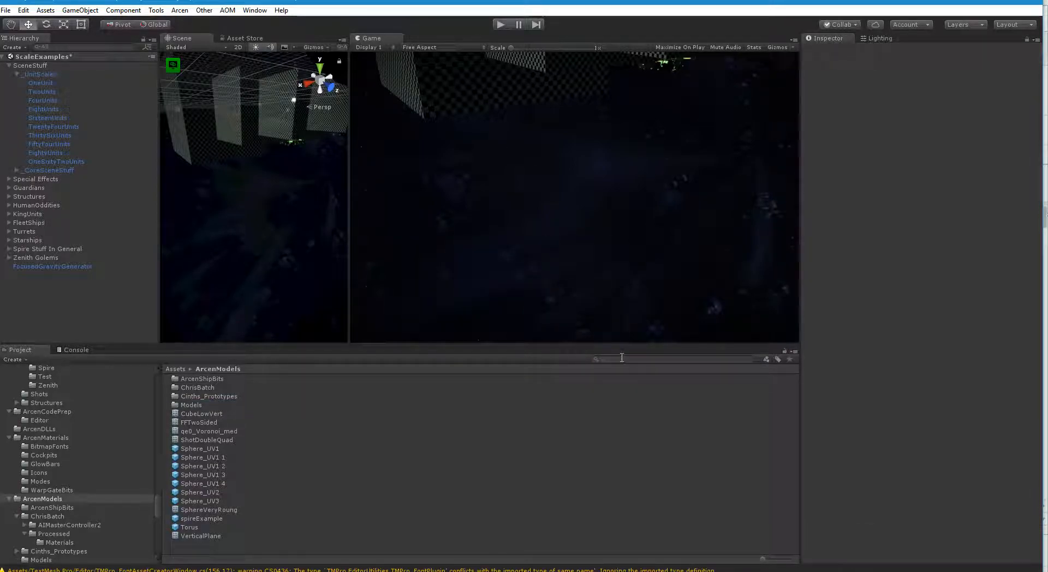
- Search the assets for "fighter" and delete the LightBar_Fighter and LightBar_FighterFront meshes from ArcenModels/ArcenShipBits
type("fighter")
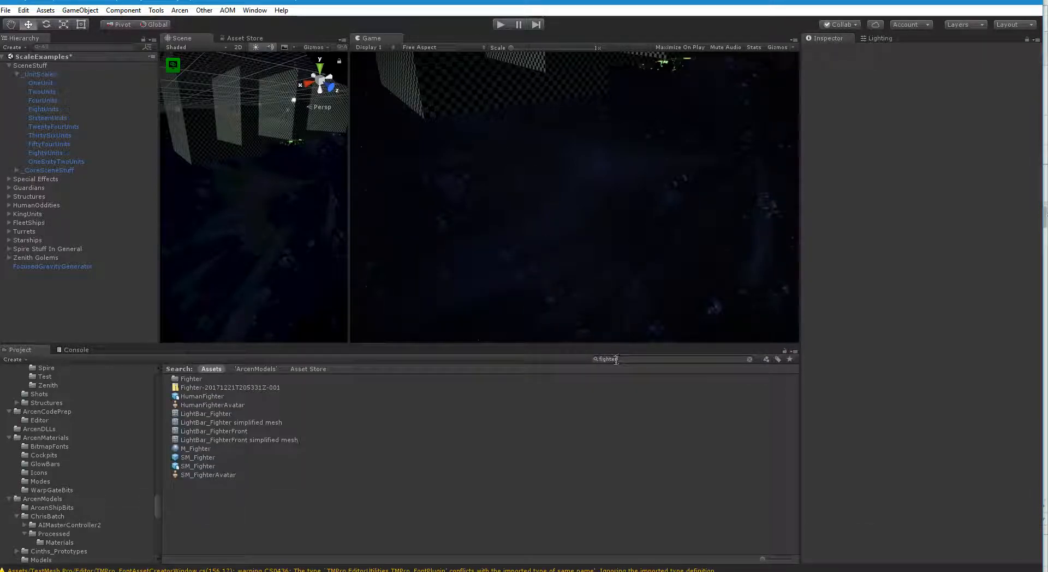
left_click(221, 413)
left_click(749, 359)
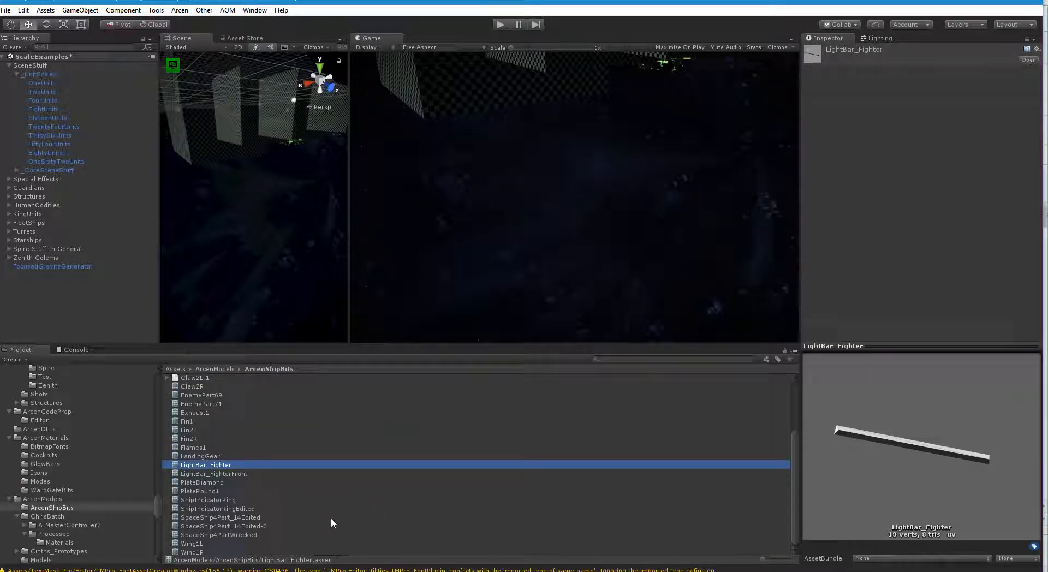
left_click(244, 476, "shift")
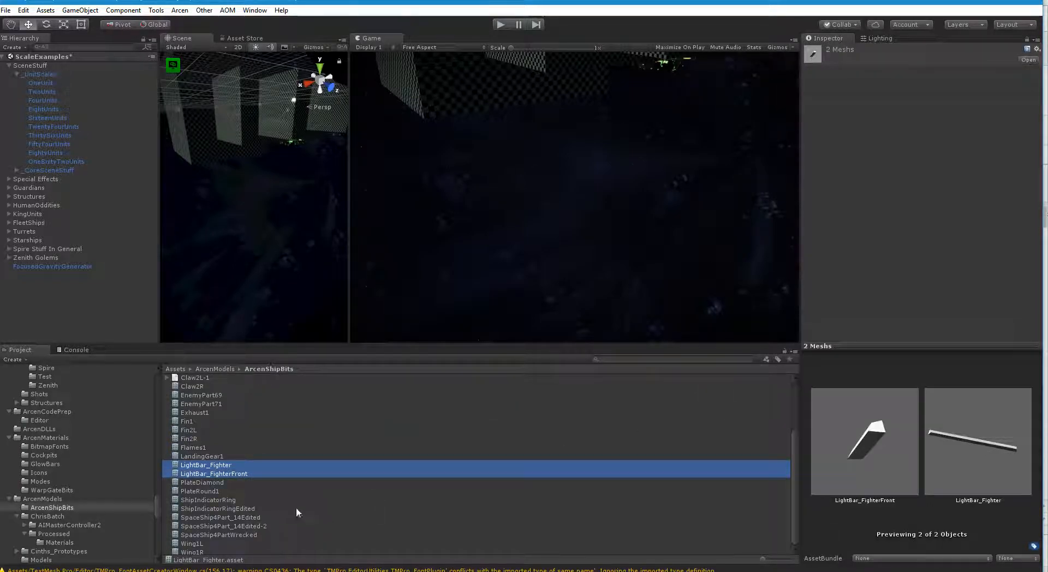
key("Delete")
left_click(564, 313)
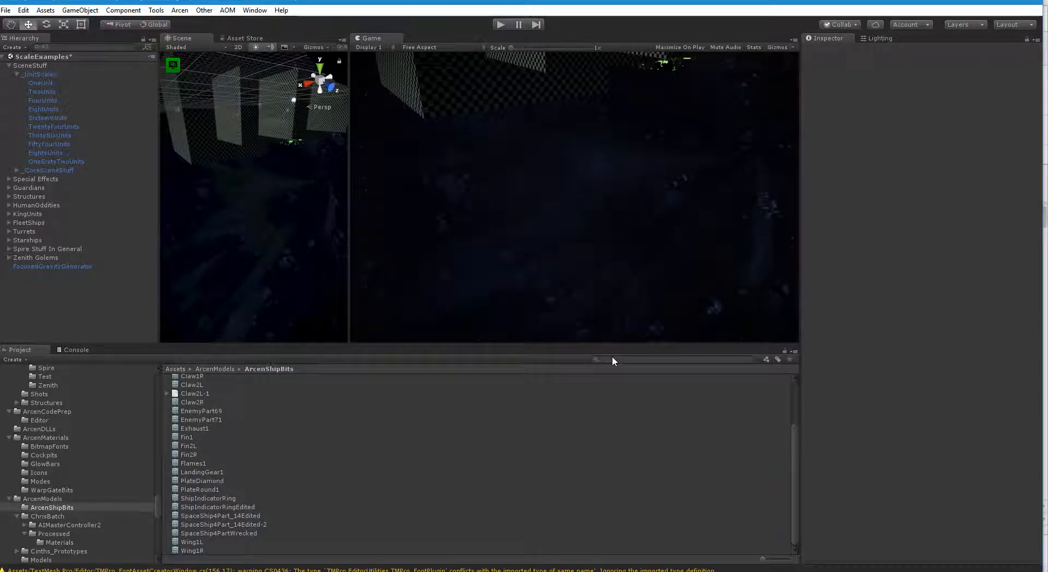
- Search for "fighter" to locate the LightBar_Fighter simplified mesh, and delete its whole ArcenShipBits folder from ArcenModels
type("fighter")
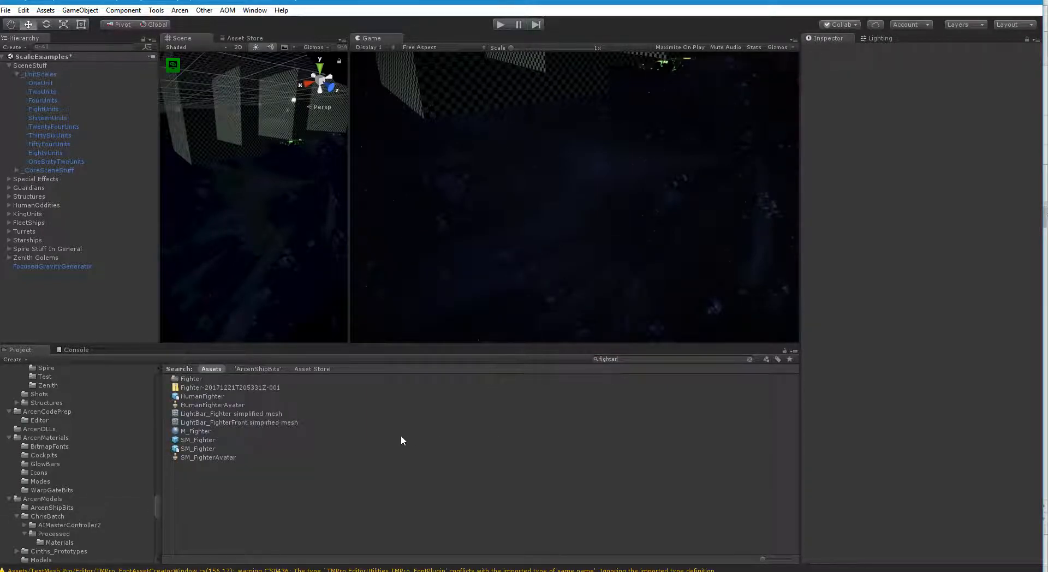
left_click(248, 414)
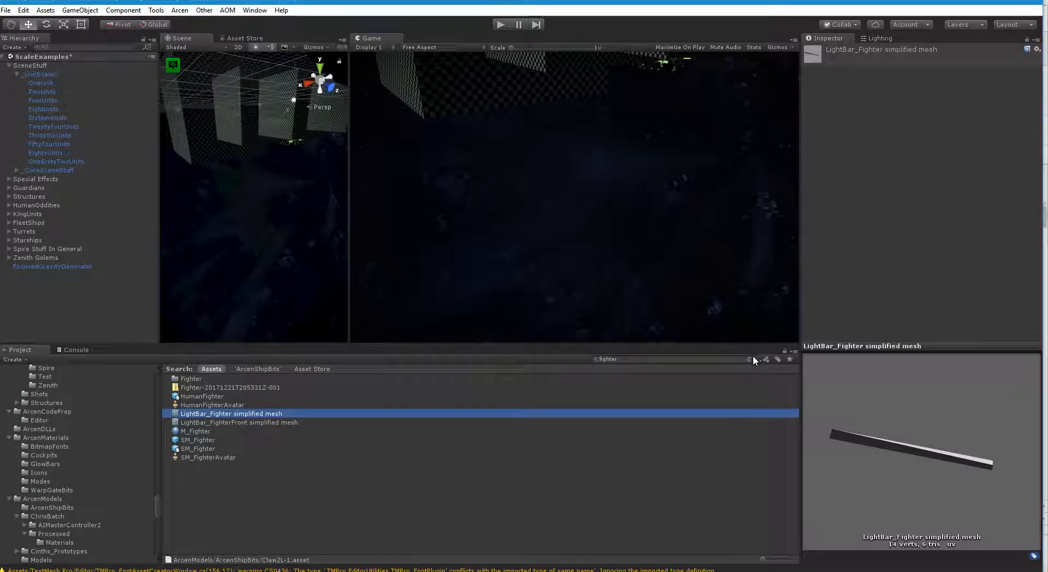
left_click(751, 359)
left_click(202, 448)
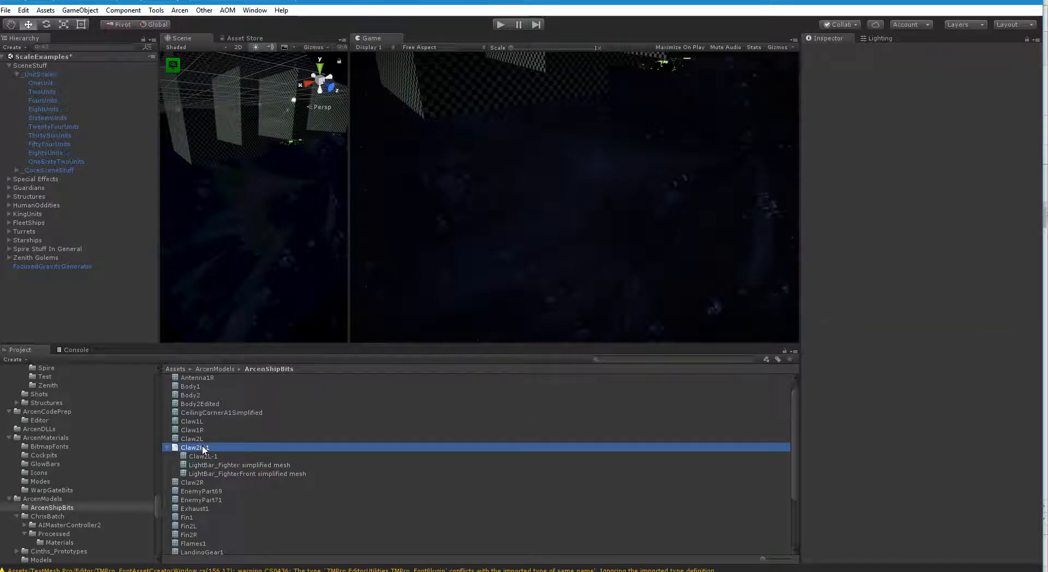
left_click(228, 369)
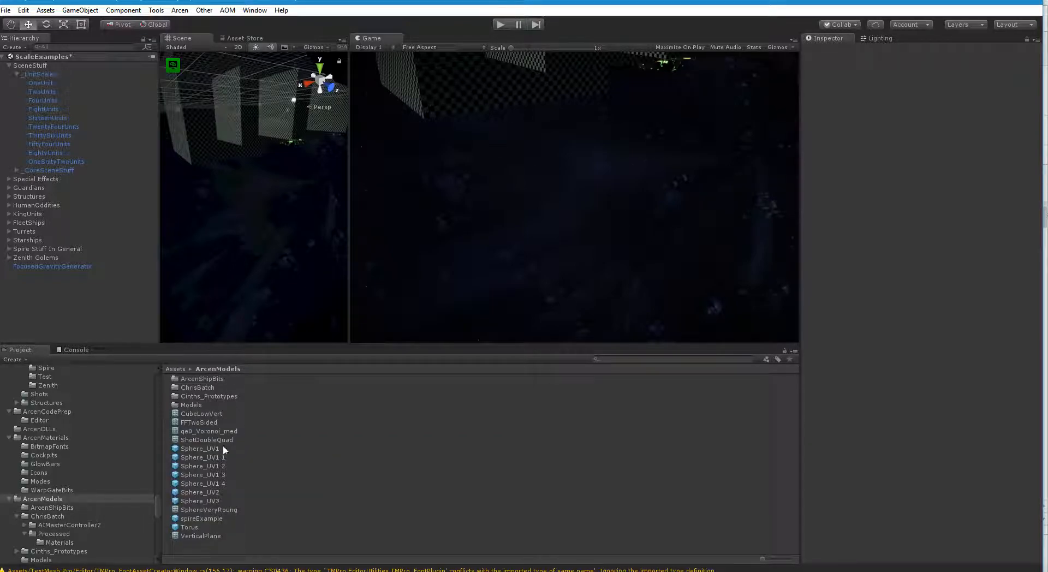
left_click(213, 378)
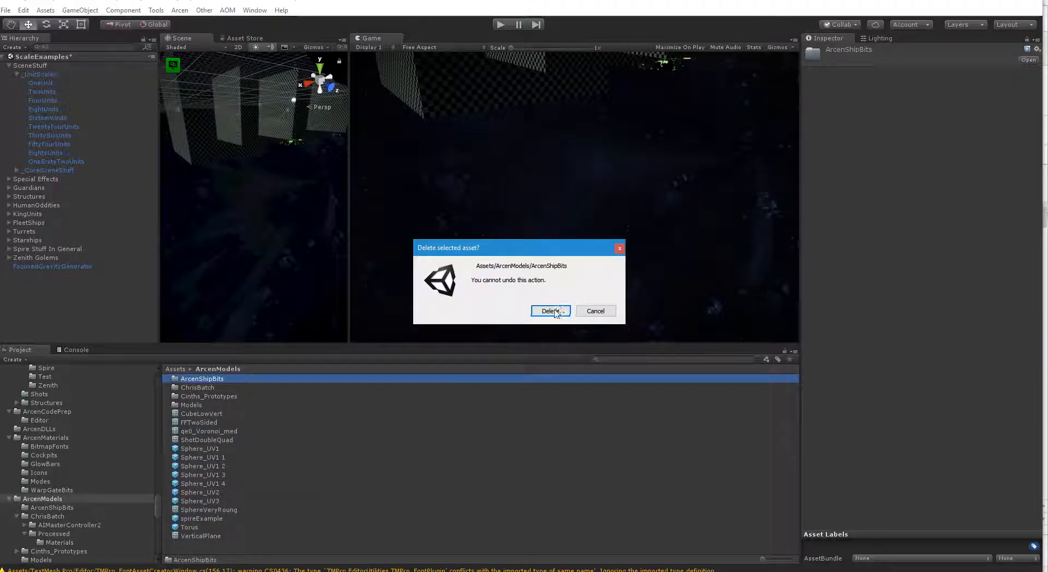
left_click(550, 310)
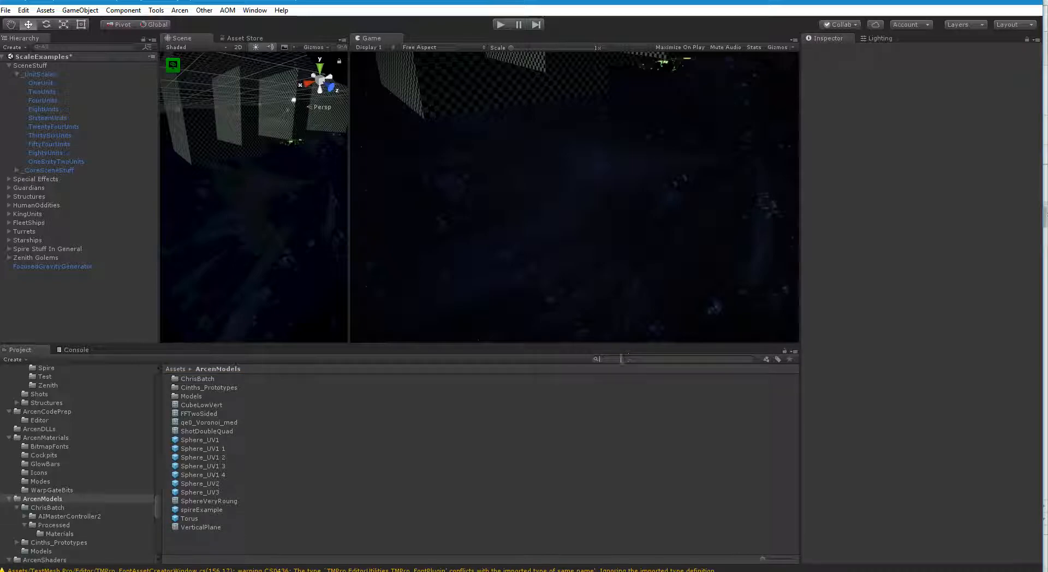
- Search the assets for "fighter" and delete the HumanFighter model from ArcenBundle/Models
type("fighter")
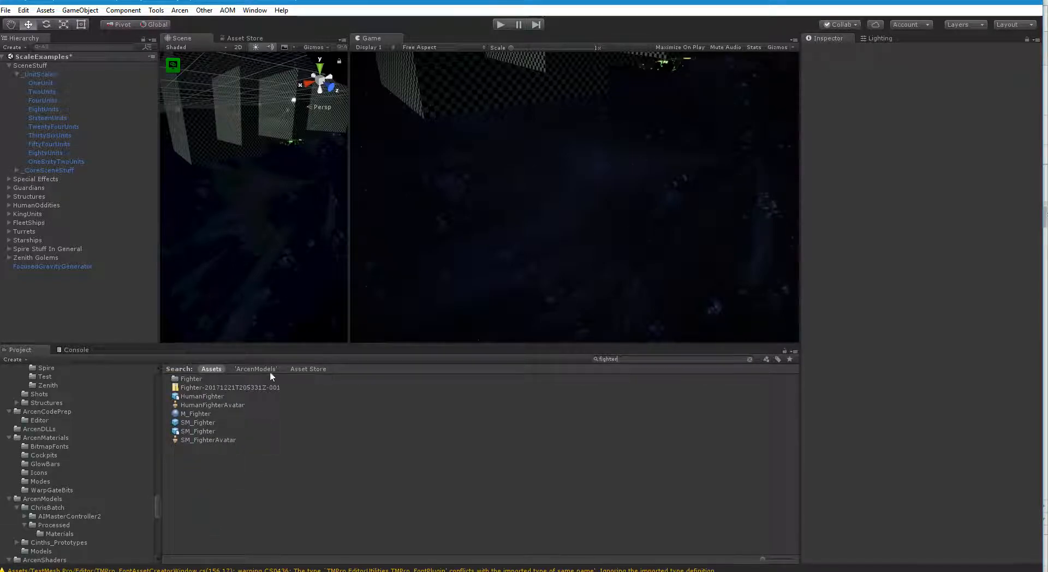
left_click(224, 397)
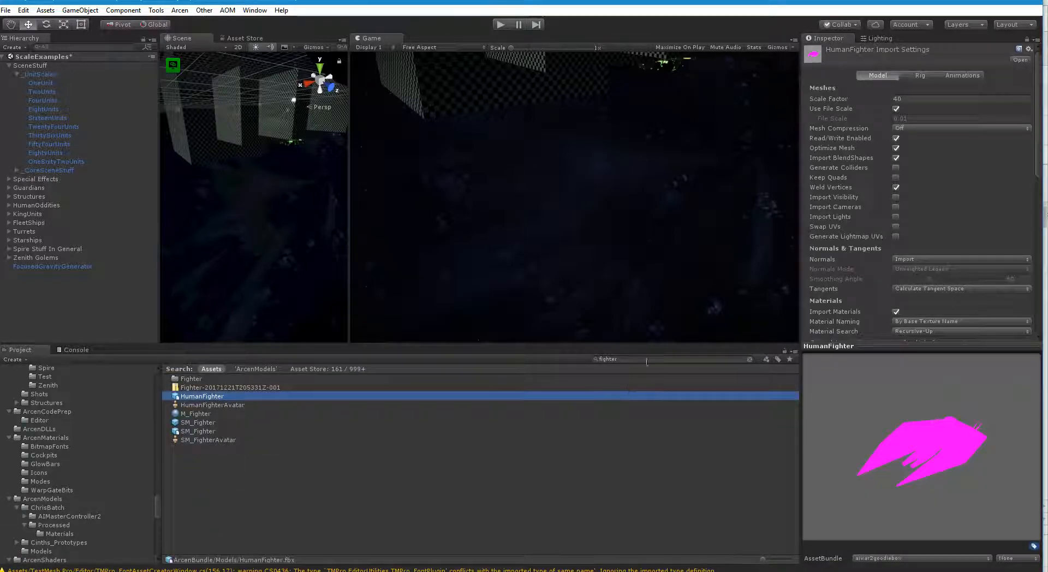
left_click(752, 359)
left_click(222, 525)
left_click(221, 533)
key("Delete")
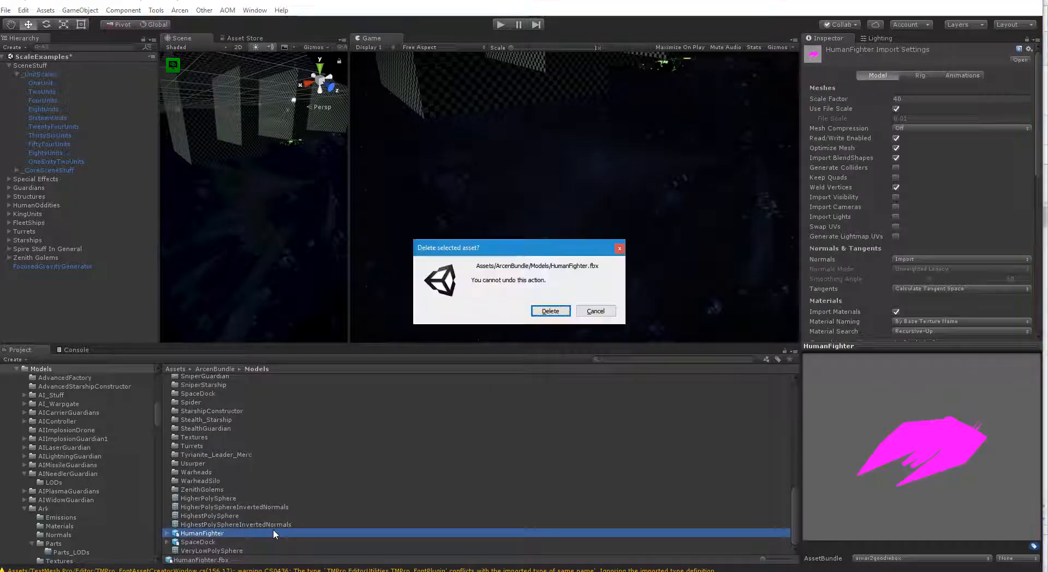
left_click(554, 312)
- Search for "fighter" to locate the SM_Fighter prefab, and delete the B_ShipParts folder containing it from Assets
left_click(608, 358)
type("fighter")
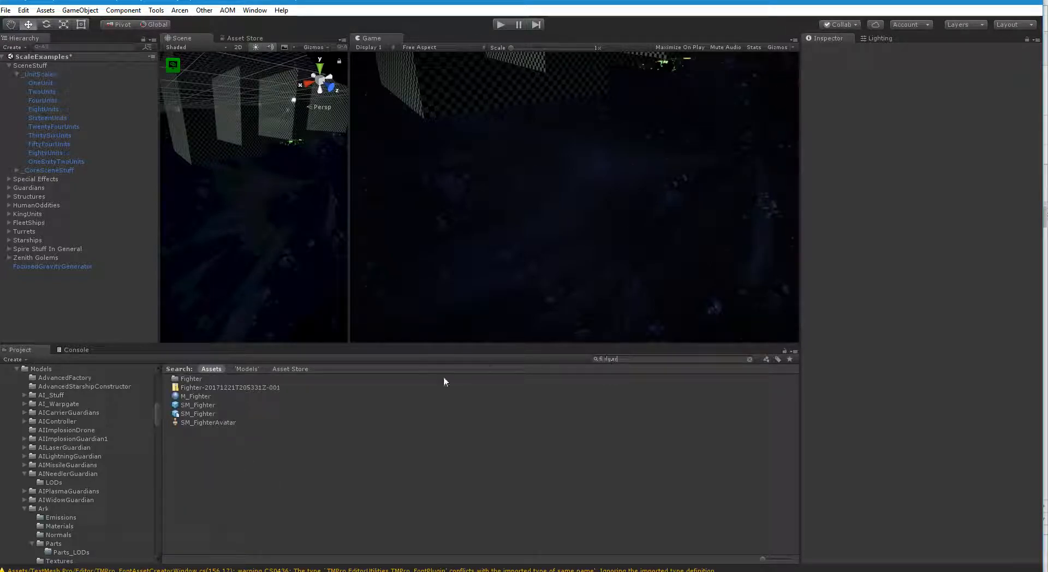
left_click(198, 405)
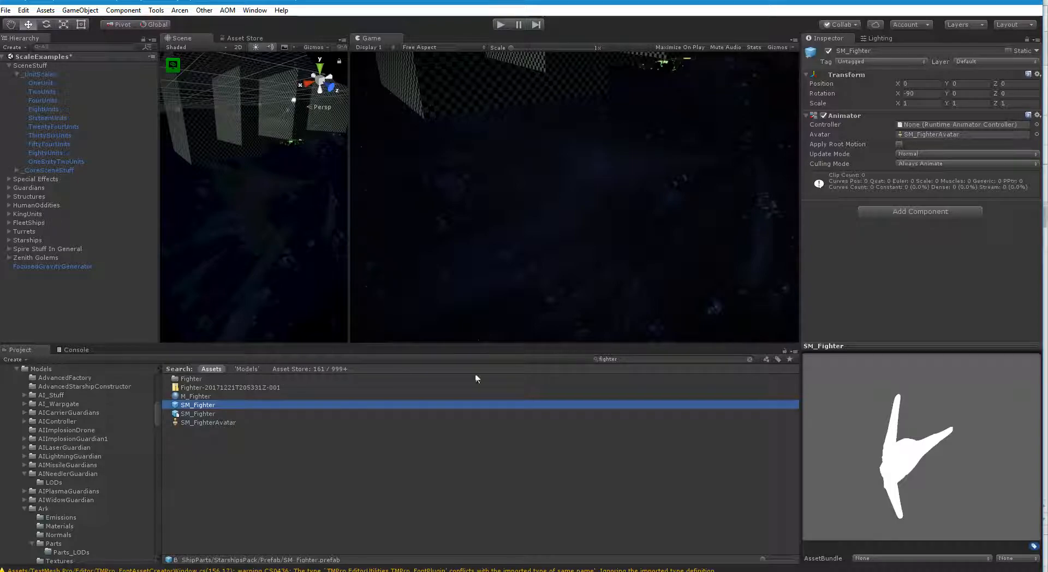
left_click(751, 359)
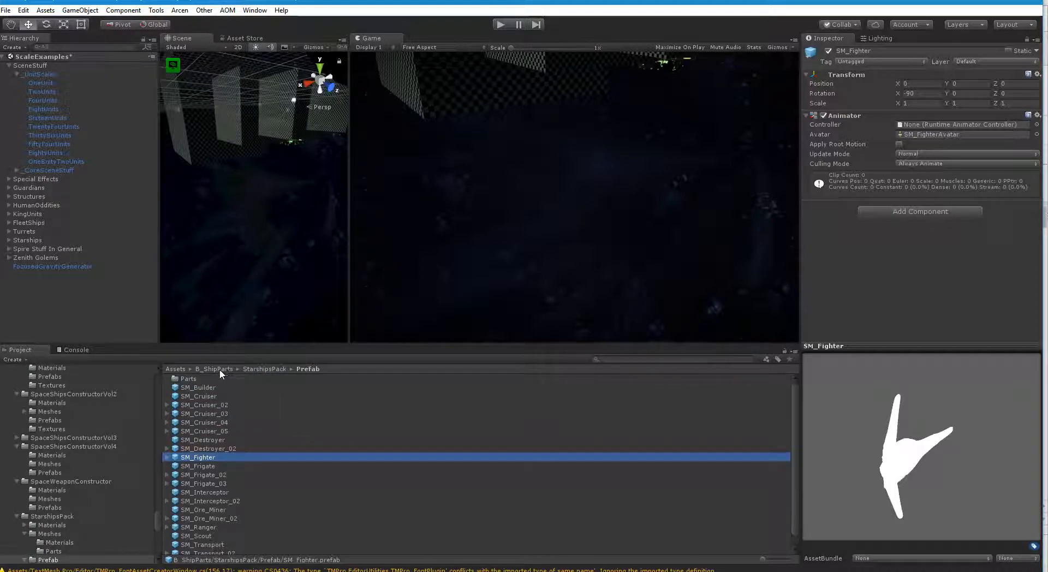
left_click(200, 369)
left_click(175, 369)
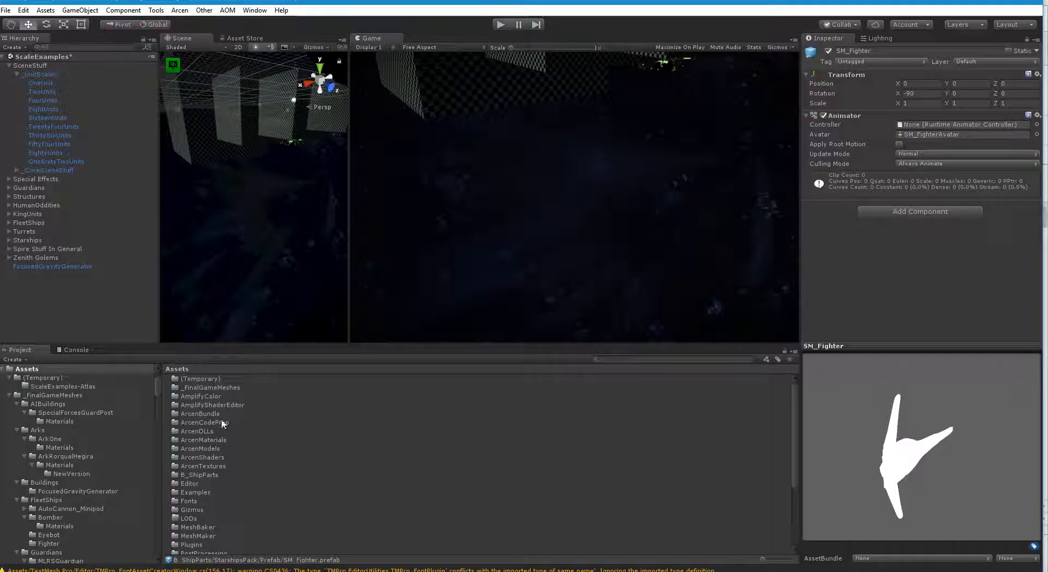
scroll(234, 525, "down", 3)
left_click(199, 441)
key("Delete")
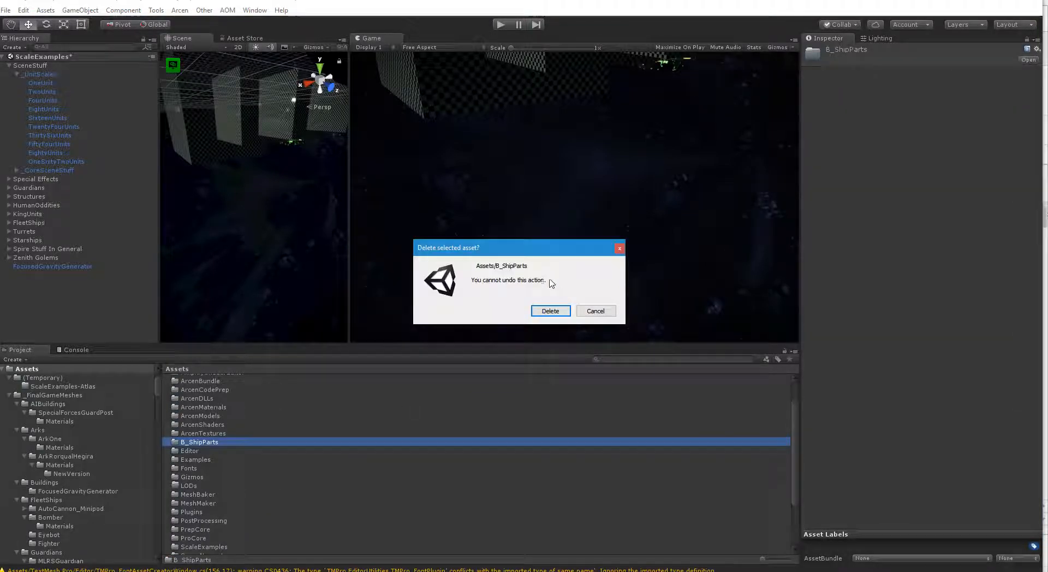
left_click(555, 312)
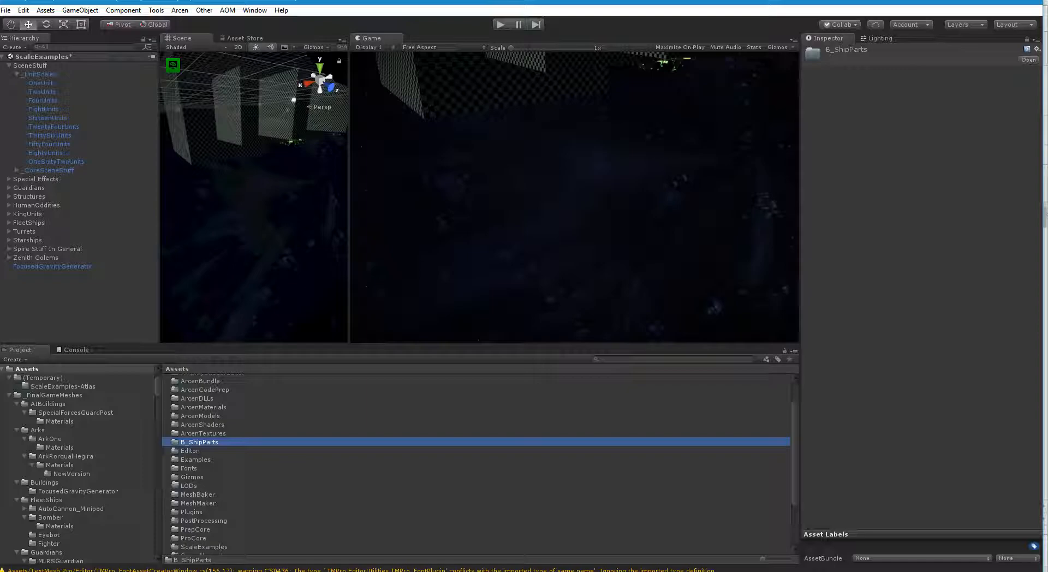
- Assign the 2Sided material to the s1Sides mesh inside ScienceInner of the pink ScienceOne structure
left_click(248, 228)
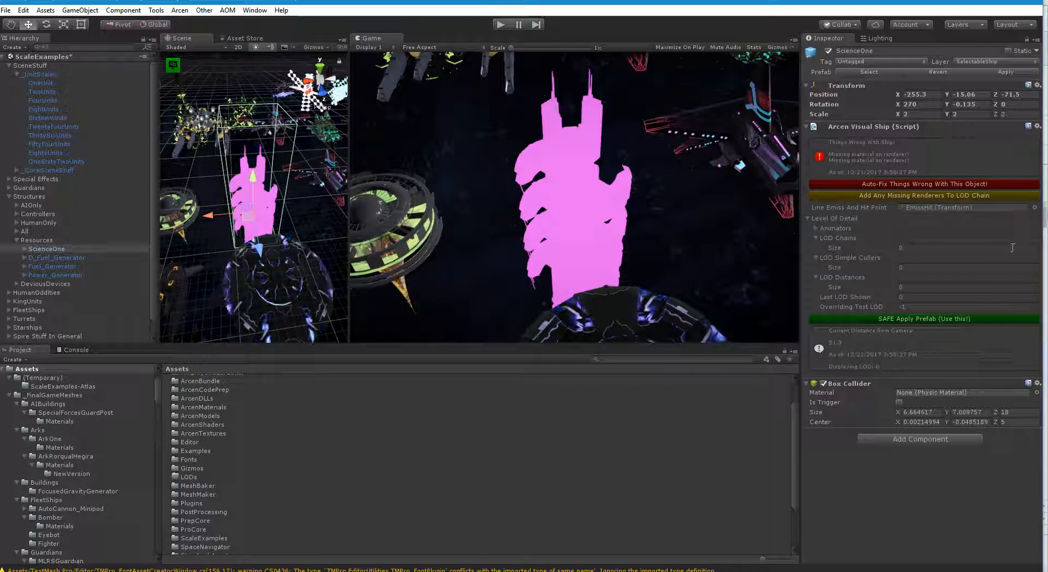
left_click(817, 228)
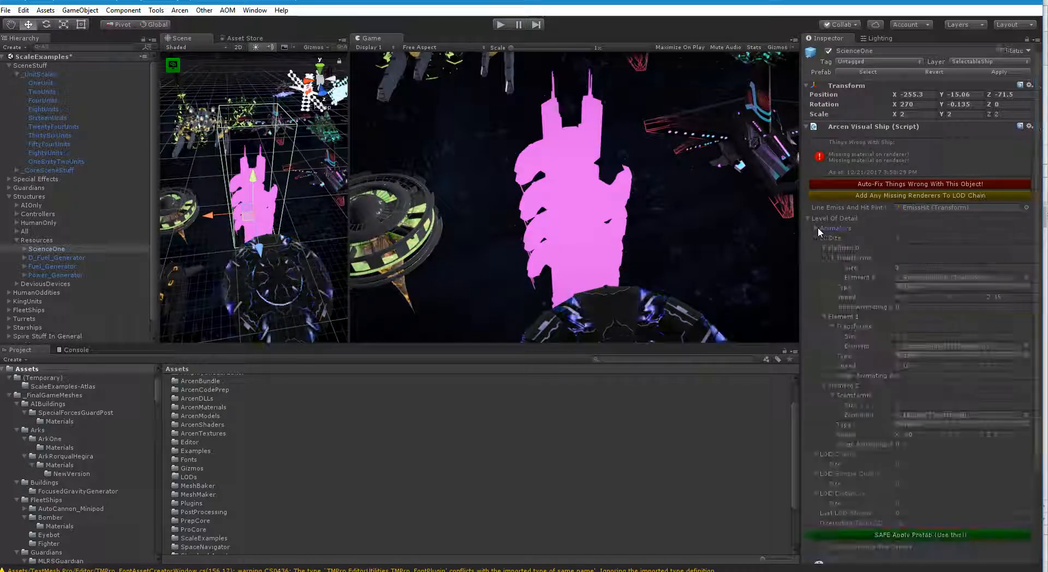
left_click(24, 249)
left_click(33, 258)
left_click(56, 266)
left_click(39, 266)
left_click(55, 275)
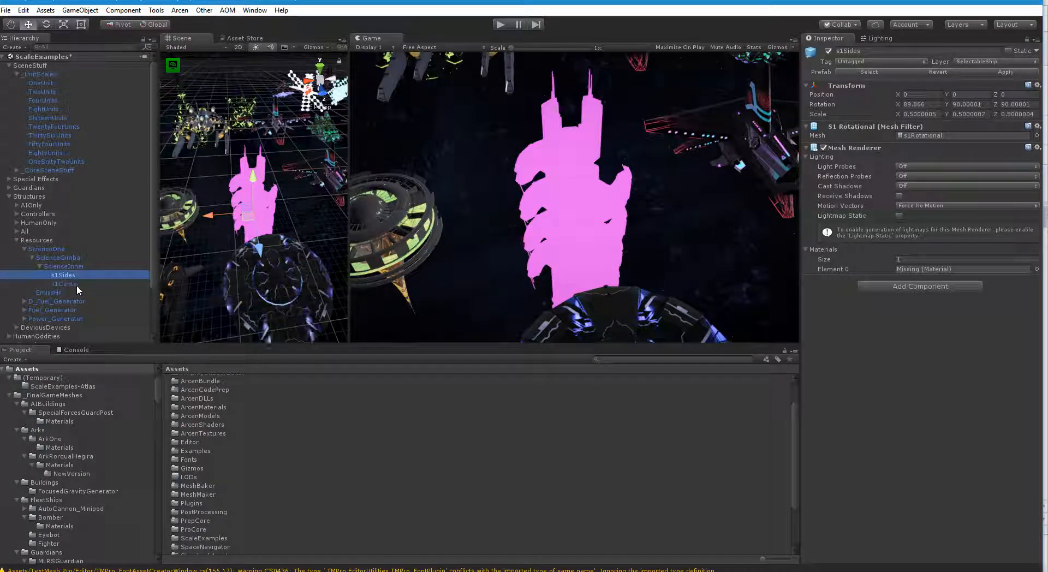
left_click(1038, 269)
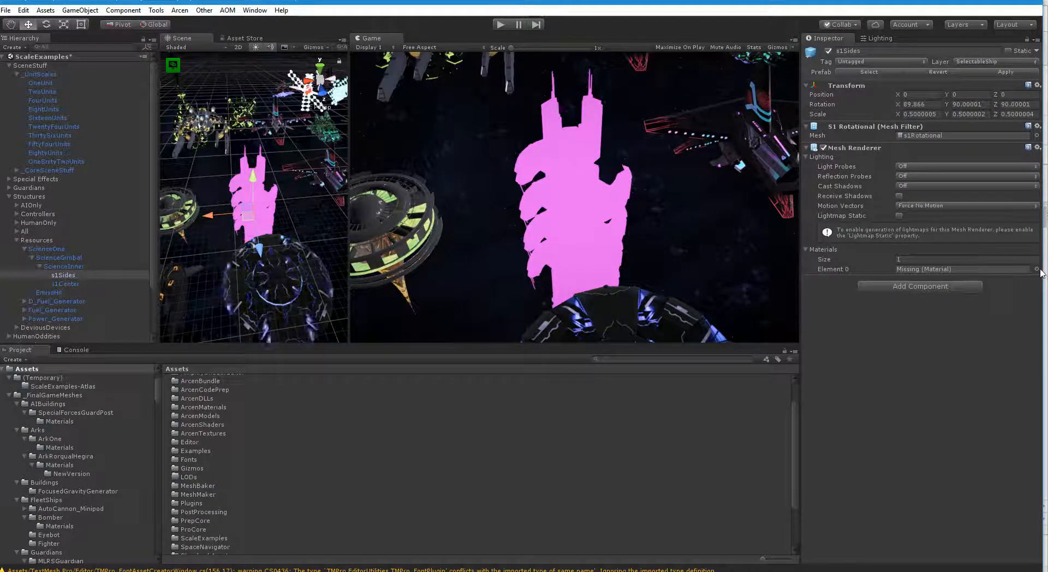
left_click(728, 394)
left_click(732, 409)
left_click(732, 394)
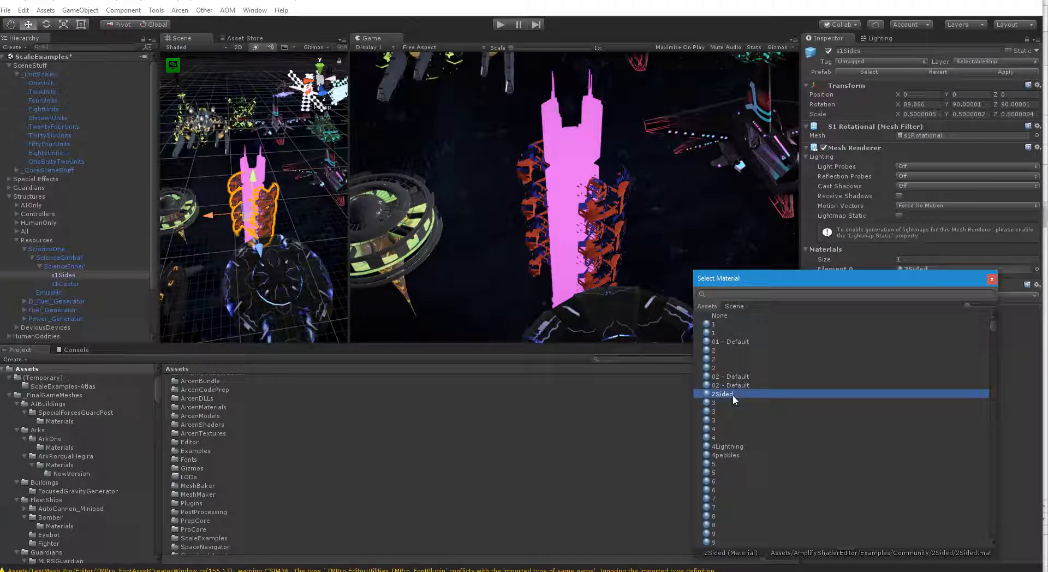
double_click(732, 395)
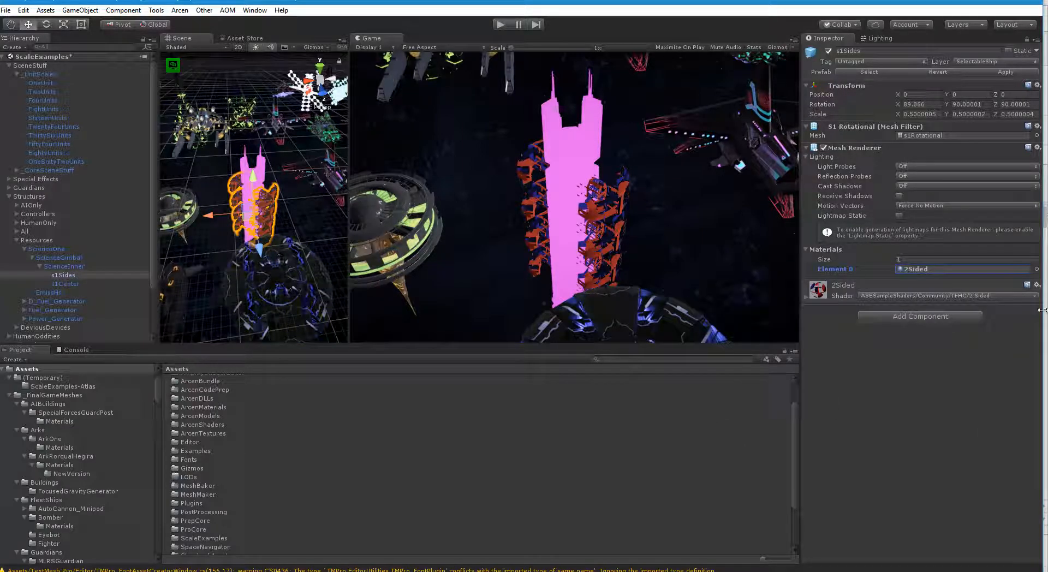
- Assign the 2Sided material to the s1Center mesh of ScienceOne
left_click(68, 284)
left_click(1036, 268)
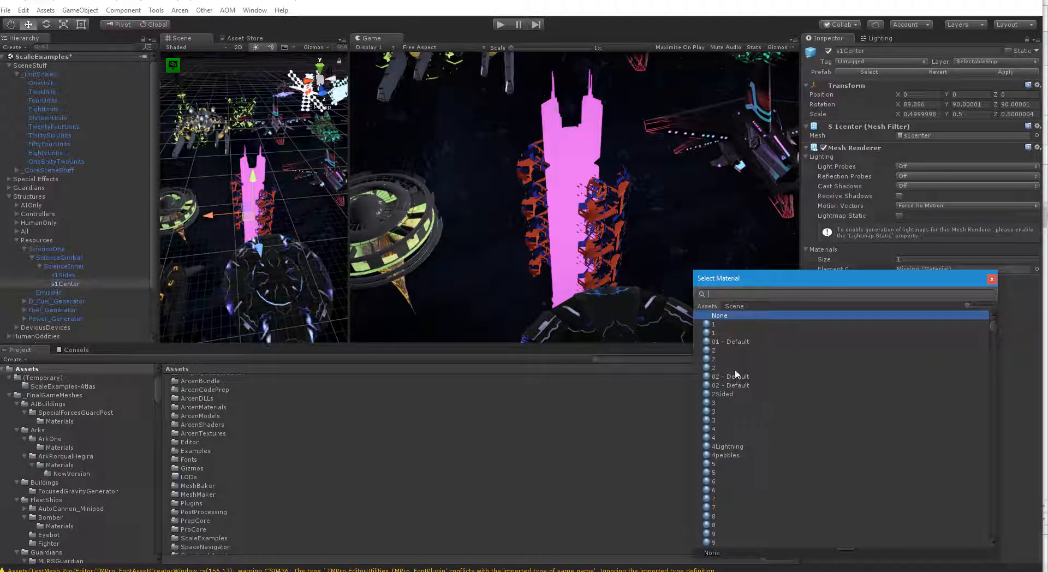
left_click(731, 394)
double_click(731, 394)
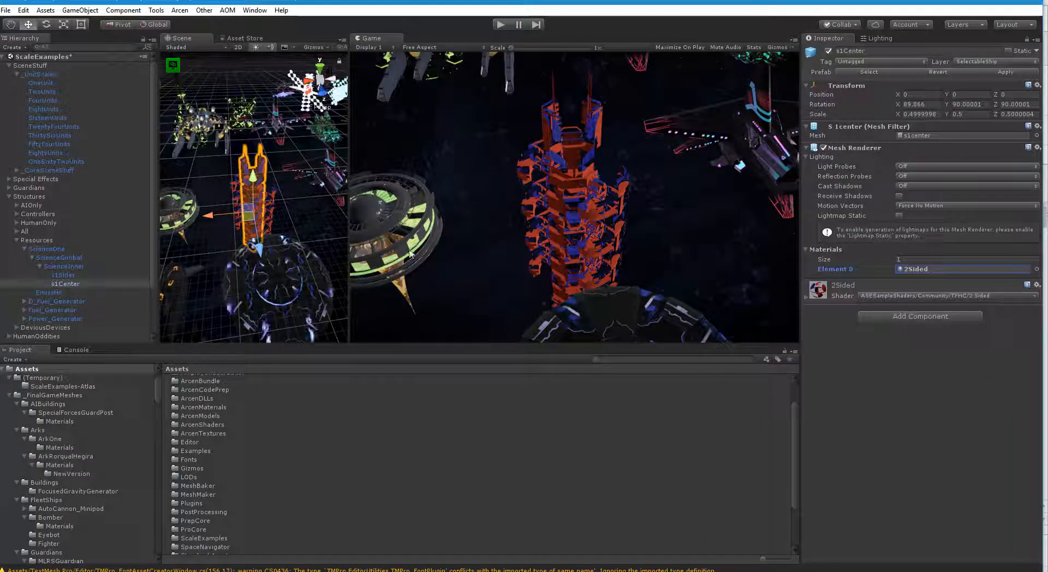
- Enable instancing on the 2Sided material through the s1Sides mesh of ScienceOne
left_click(299, 249)
right_click_drag(259, 263, 239, 241)
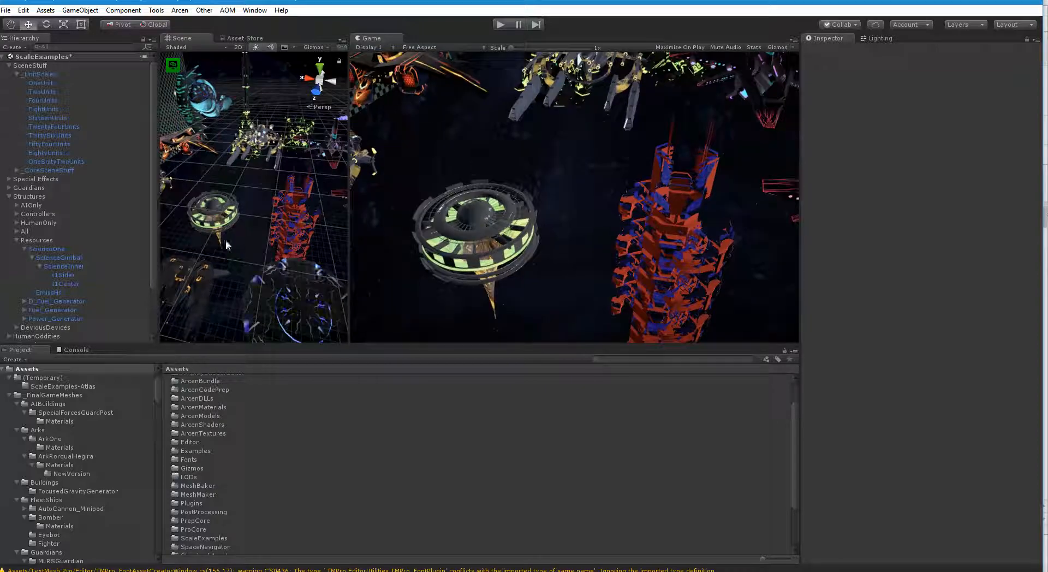
left_click(286, 234)
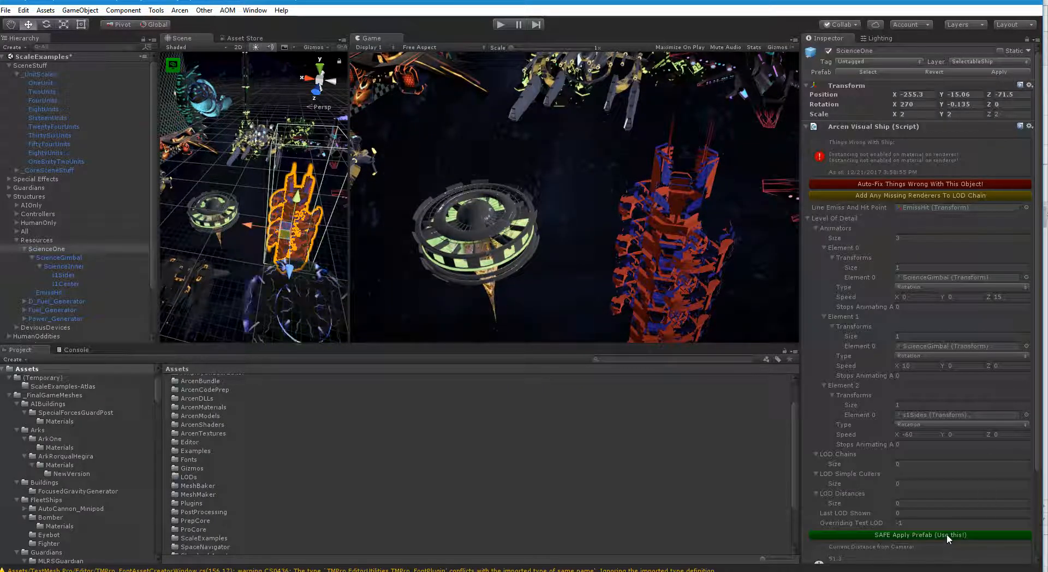
scroll(946, 533, "down", 5)
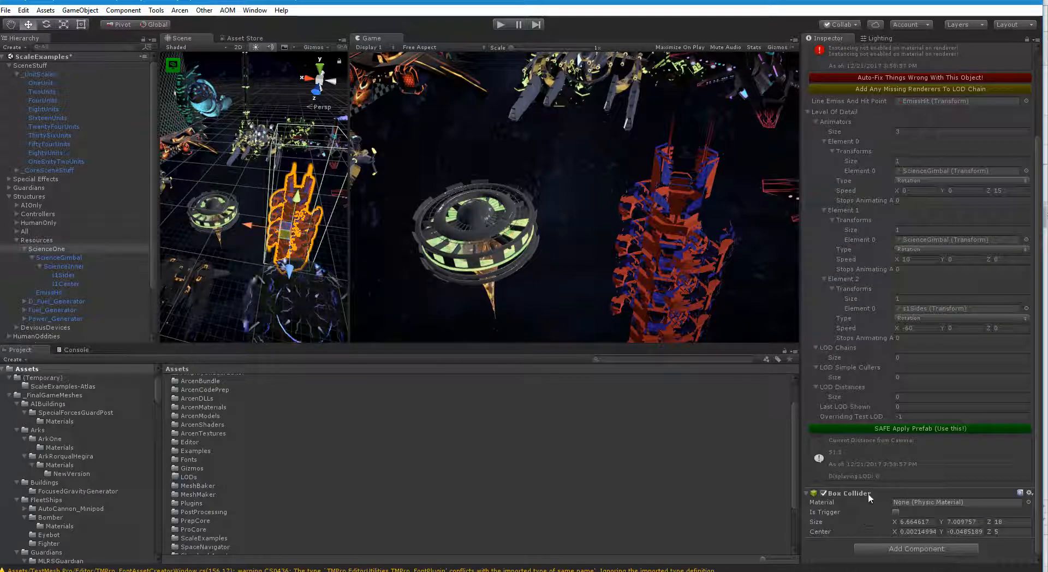
left_click(71, 275)
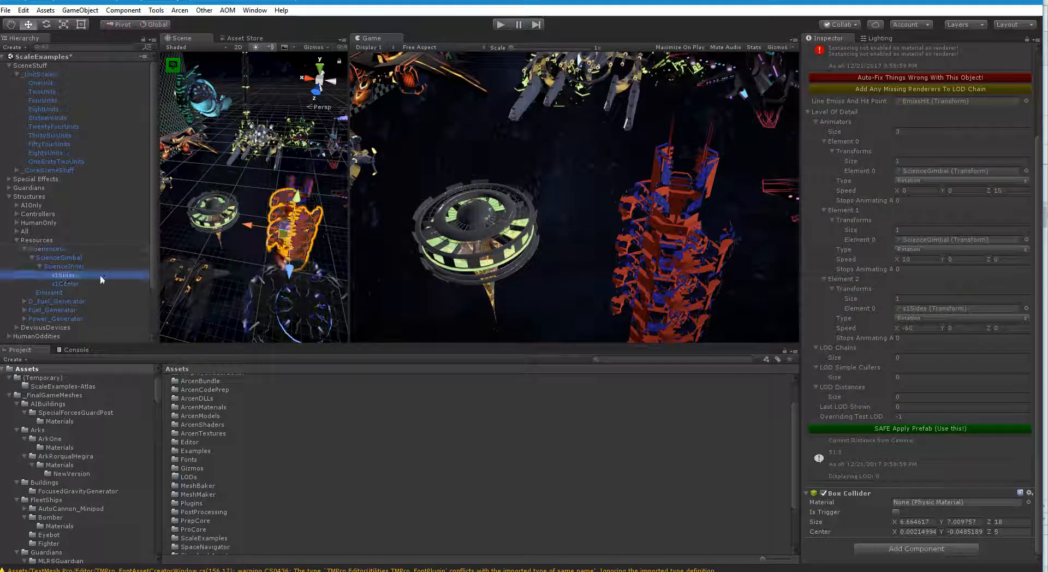
left_click(805, 298)
scroll(866, 412, "down", 3)
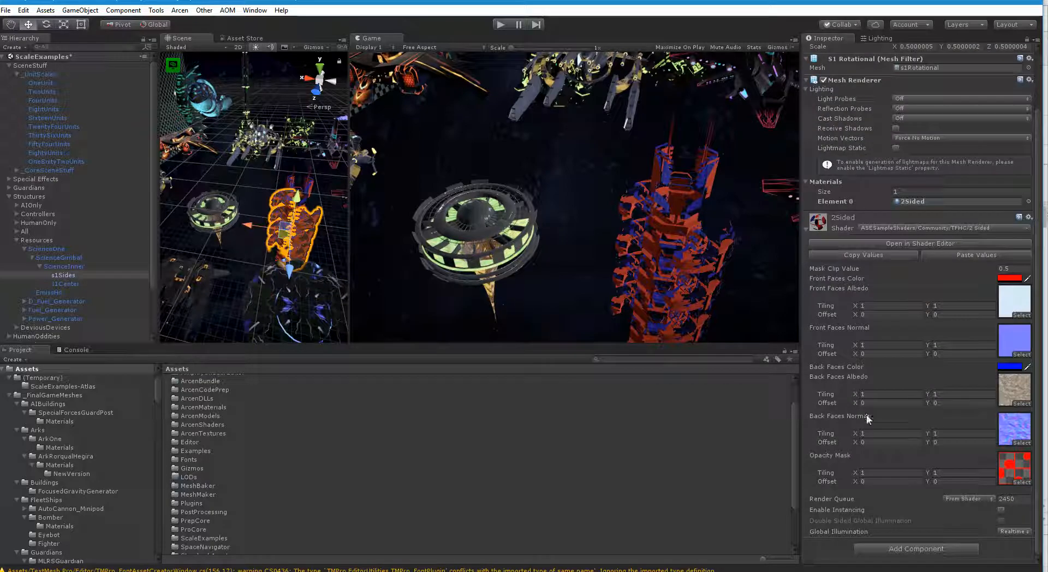
left_click(1001, 510)
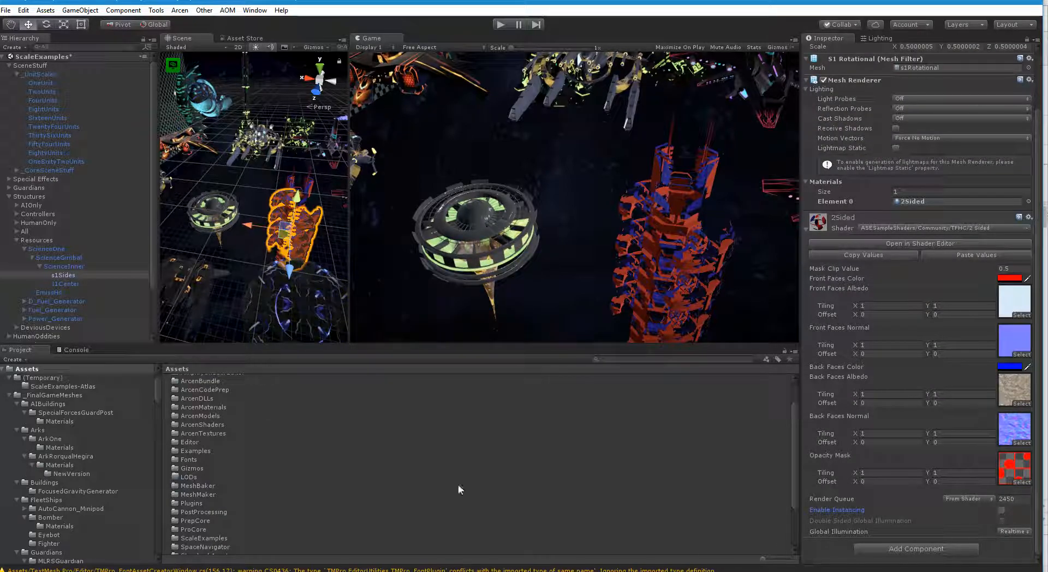
- Safely apply the changes on ScienceOne to its prefab
left_click(60, 257)
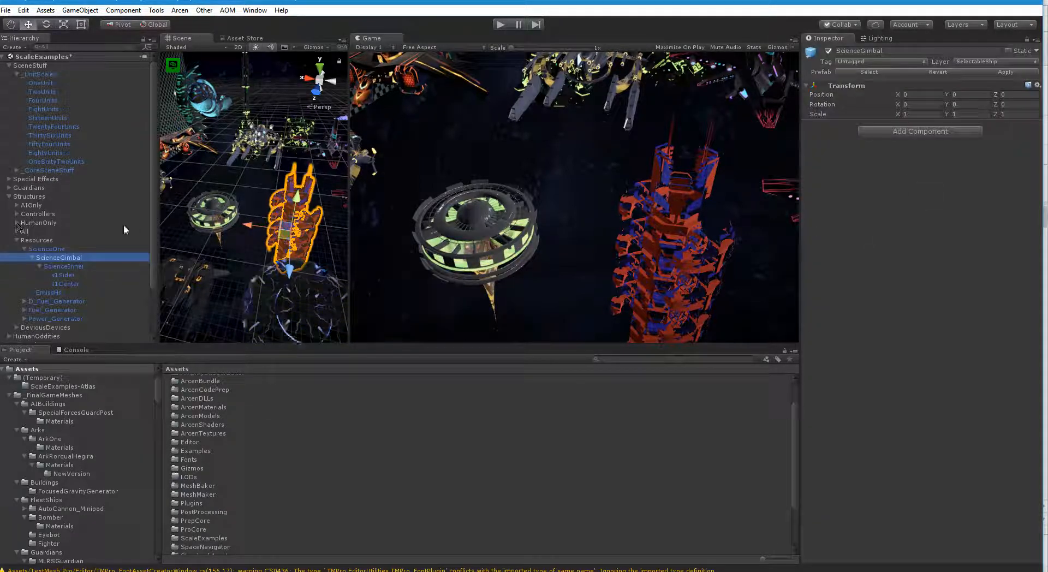
left_click(47, 248)
left_click(941, 482)
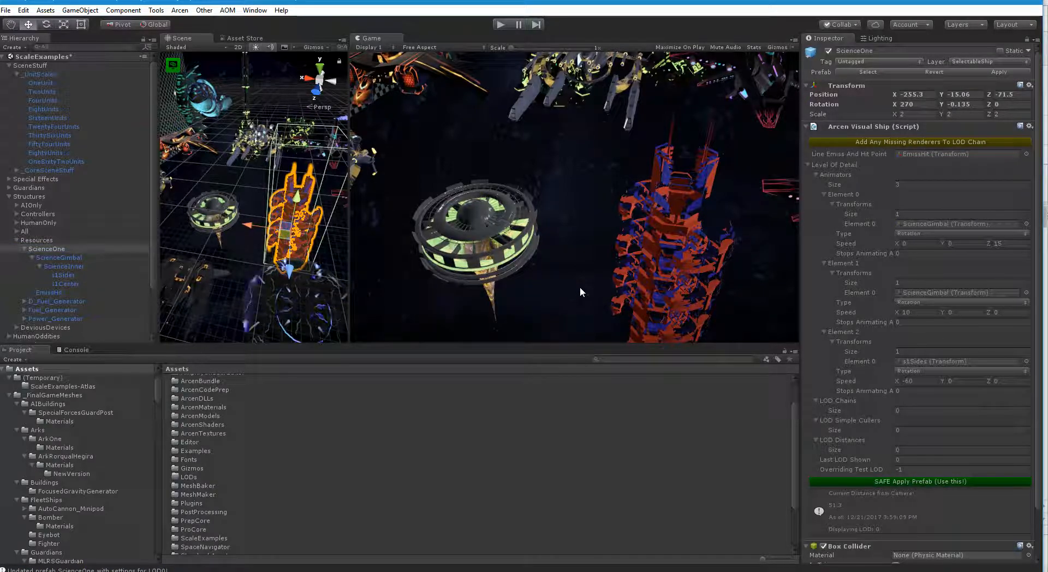
- Search the scene objects for "fighter" and delete the old Fighter_H ship from the FleetShips group
left_click(247, 244)
right_click_drag(247, 243, 334, 238)
key("w")
left_click(25, 249)
type("fighter")
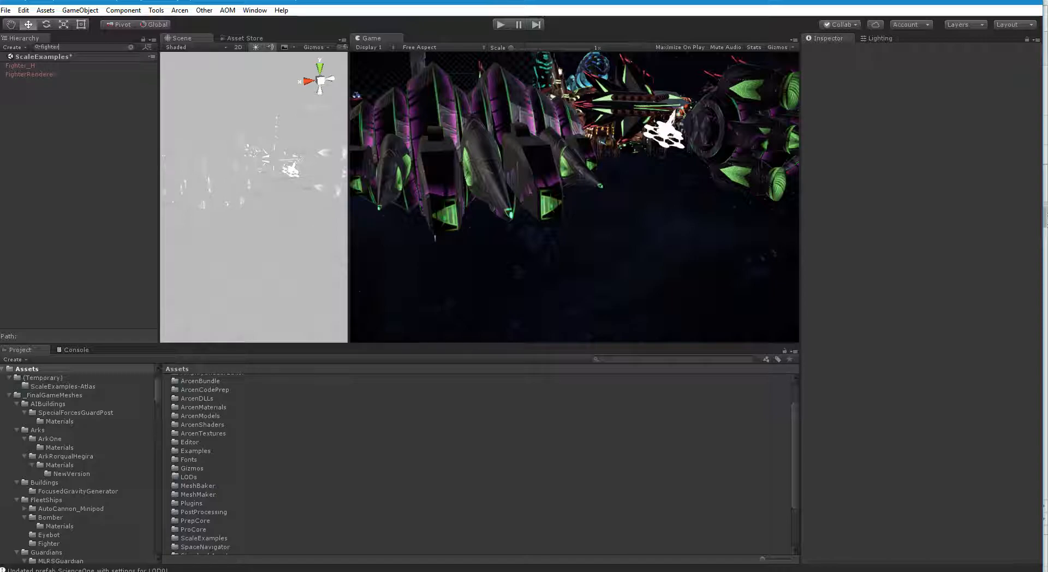
left_click(18, 66)
left_click(131, 48)
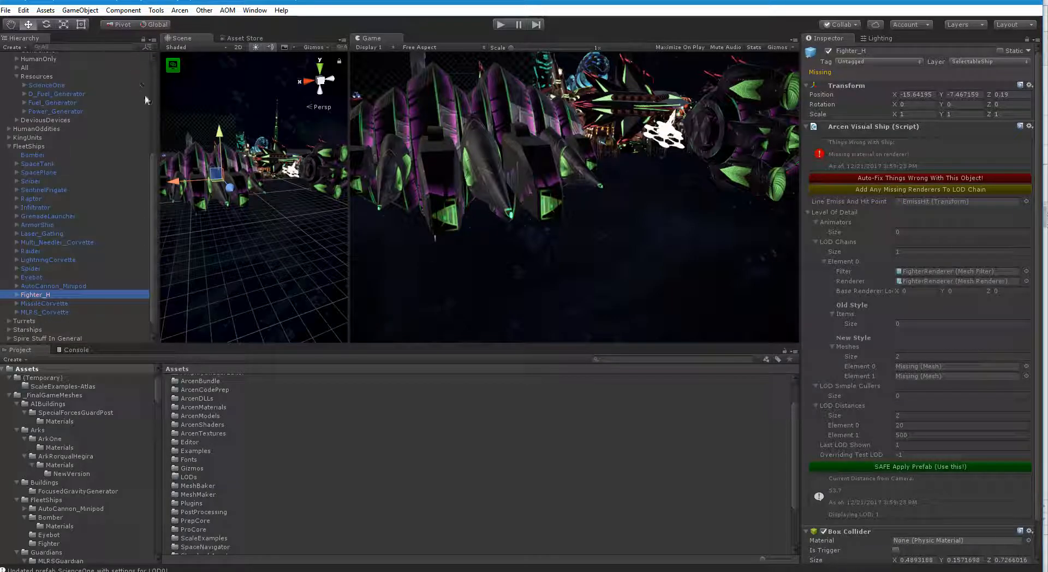
key("Delete")
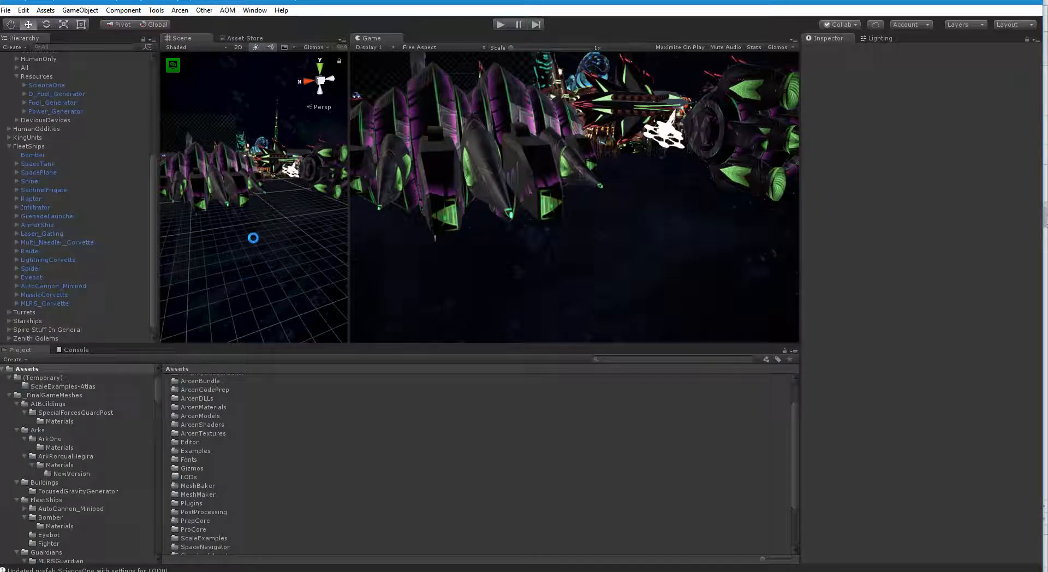
right_click_drag(268, 268, 150, 272)
key("w")
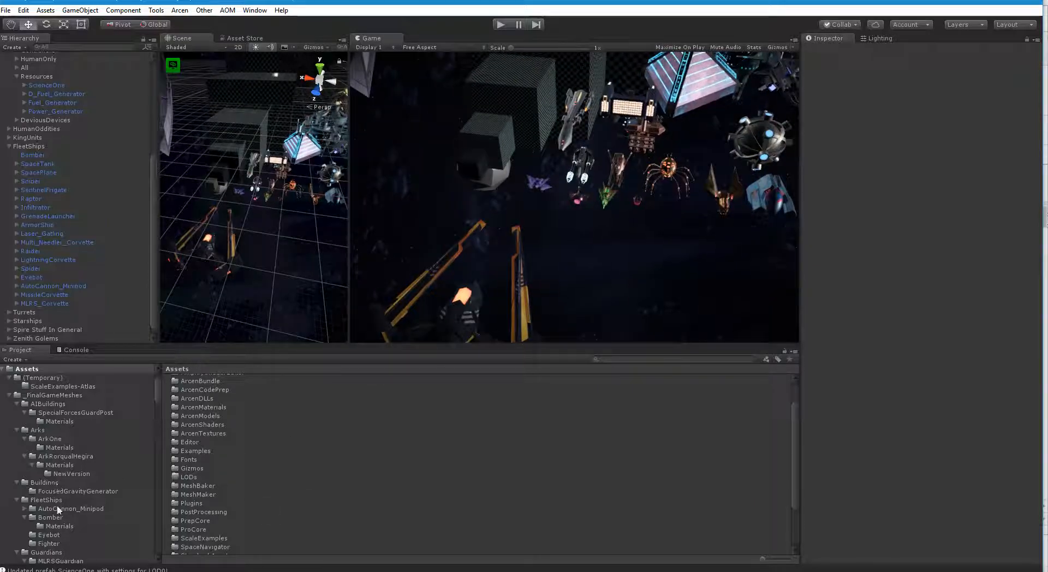
- Switch to File Explorer and open the Fighter folder under AIW2UnityPrep/Assets/_FinalGameMeshes/FleetShips
key("alt+Tab")
key("alt+Tab")
key("alt+Tab")
key("alt+Tab")
key("alt+Tab")
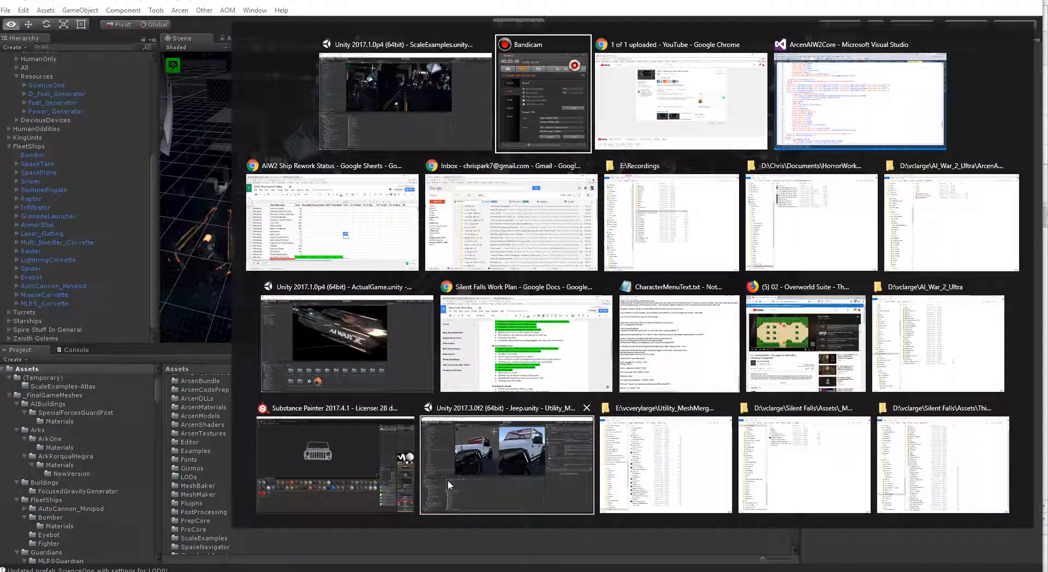
key("alt+Tab")
key("alt+Tab")
key("alt+Tab")
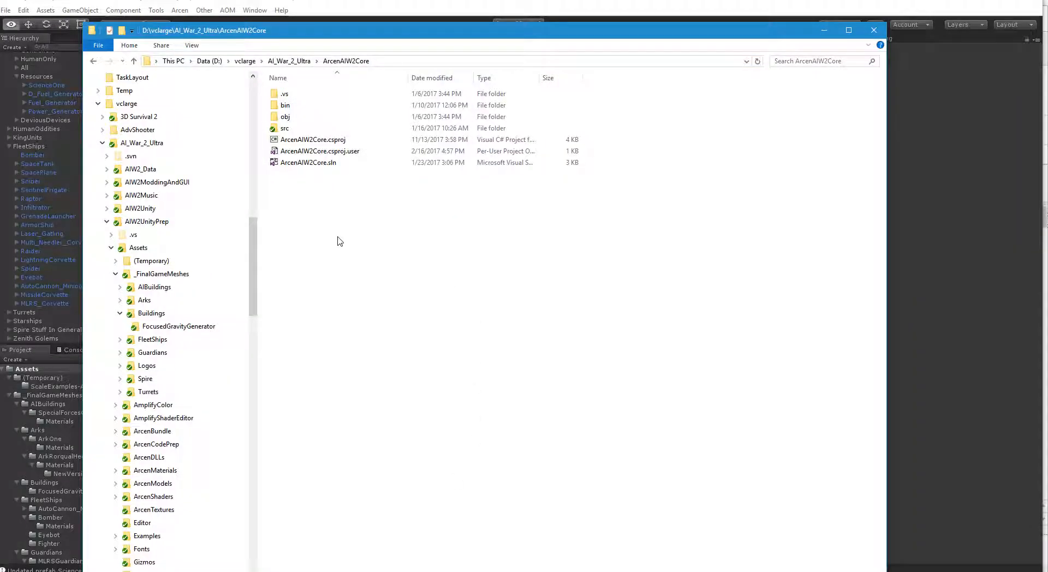
key("alt+Tab")
key("alt+Tab")
key("alt+Tab")
key("alt+Tab")
key("alt+shift+Tab")
key("alt+Tab")
key("alt+shift+Tab")
key("alt+shift+Tab")
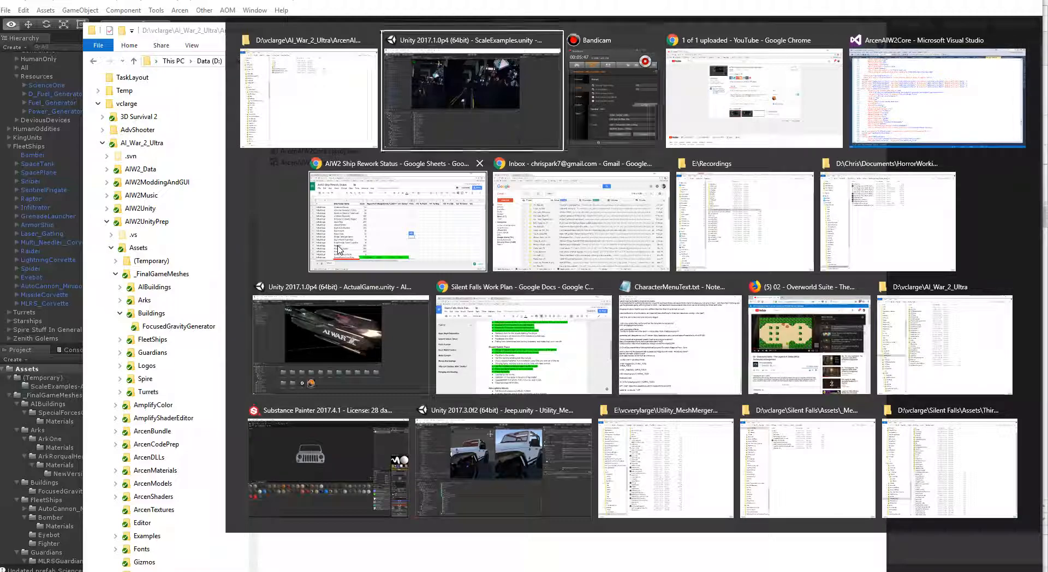
key("alt+shift+Tab")
key("alt+shift+Tab")
key("alt+Left")
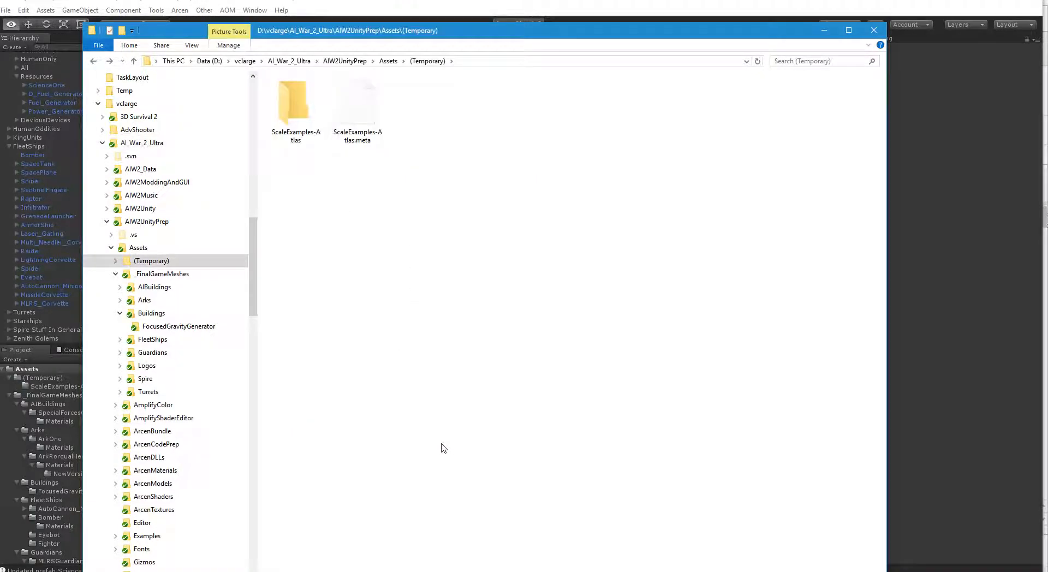
key("alt+Left")
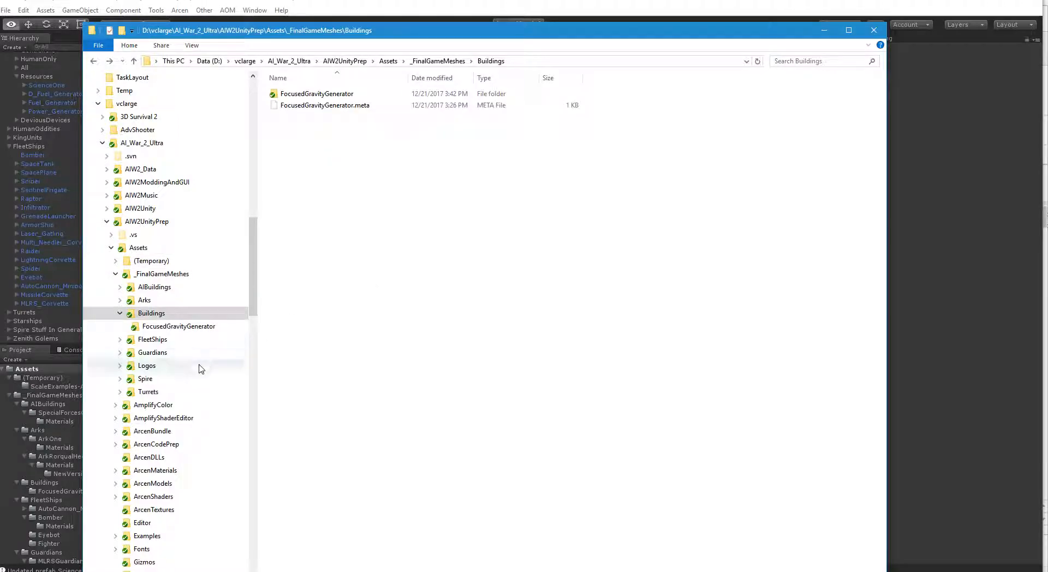
left_click(152, 340)
double_click(295, 128)
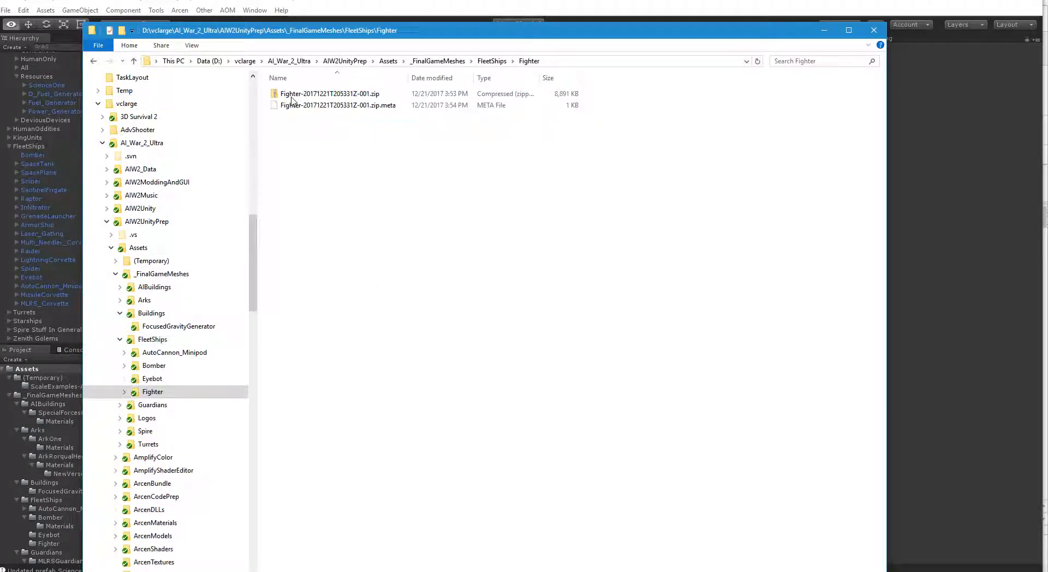
- Copy all files from the Fighter folder inside Fighter-20171221T205331Z-001.zip into the FleetShips/Fighter folder
double_click(316, 93)
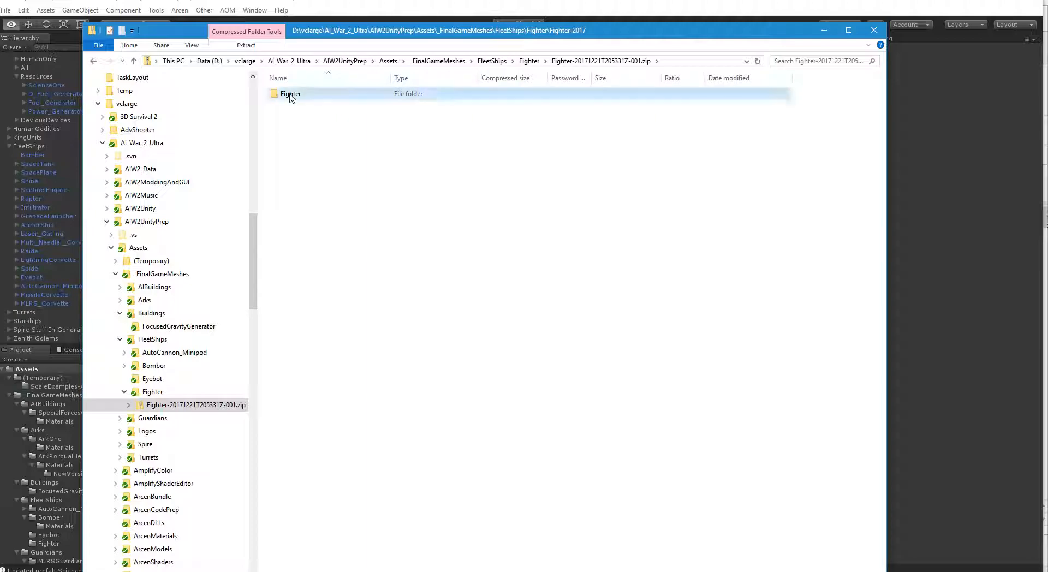
double_click(289, 94)
left_click(335, 138)
key("ctrl+a")
key("alt+Left")
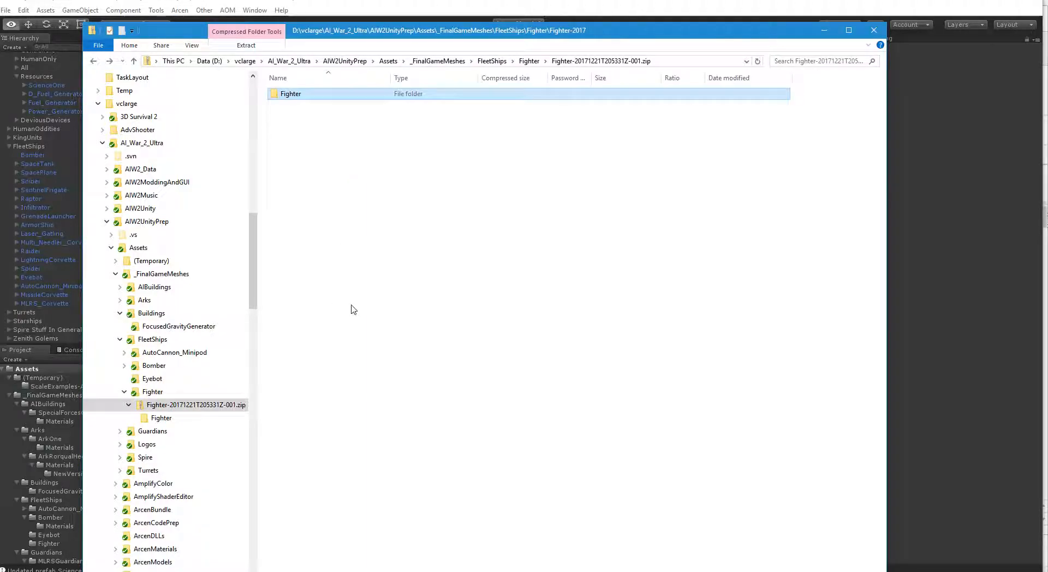
key("alt+Left")
key("ctrl+v")
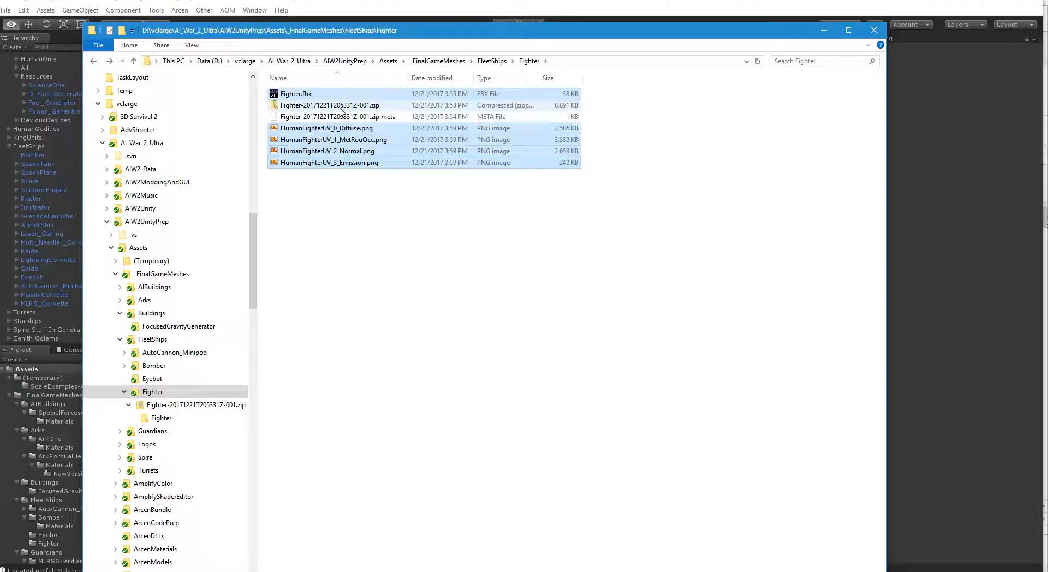
- Delete the Fighter-20171221T205331Z-001.zip archive and its .meta file from the Fighter folder
left_click(312, 109)
left_click(319, 118, "shift")
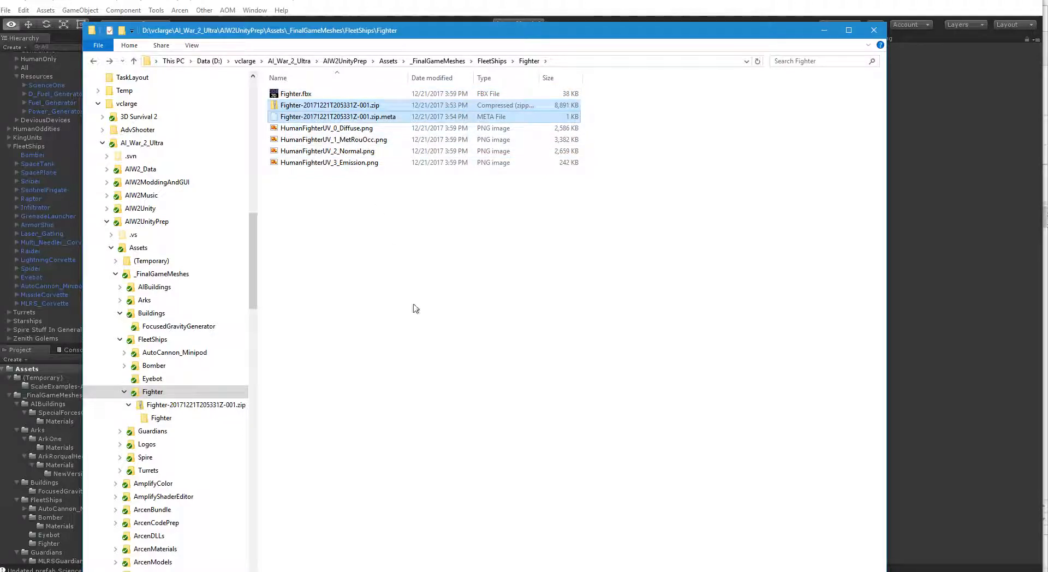
key("Delete")
- Switch back to Unity and move the four HumanFighterUV textures into the Materials subfolder of FleetShips/Fighter
left_click(927, 315)
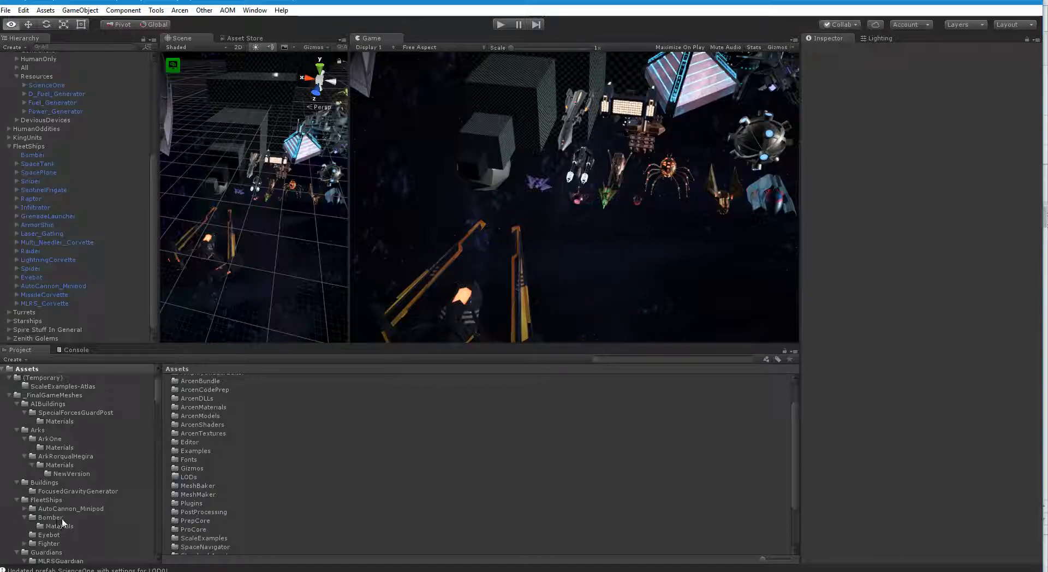
left_click(54, 543)
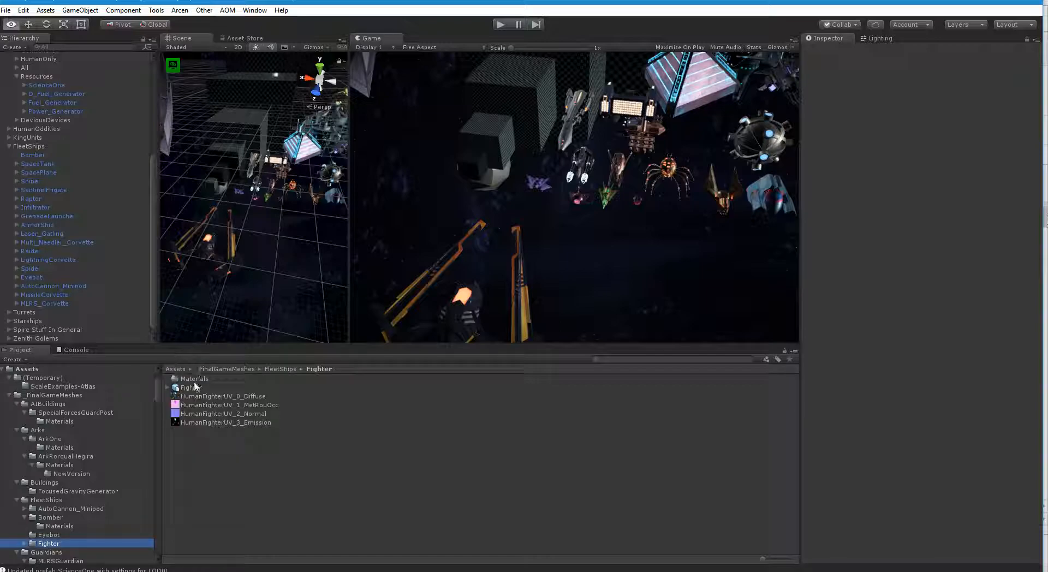
left_click(195, 397)
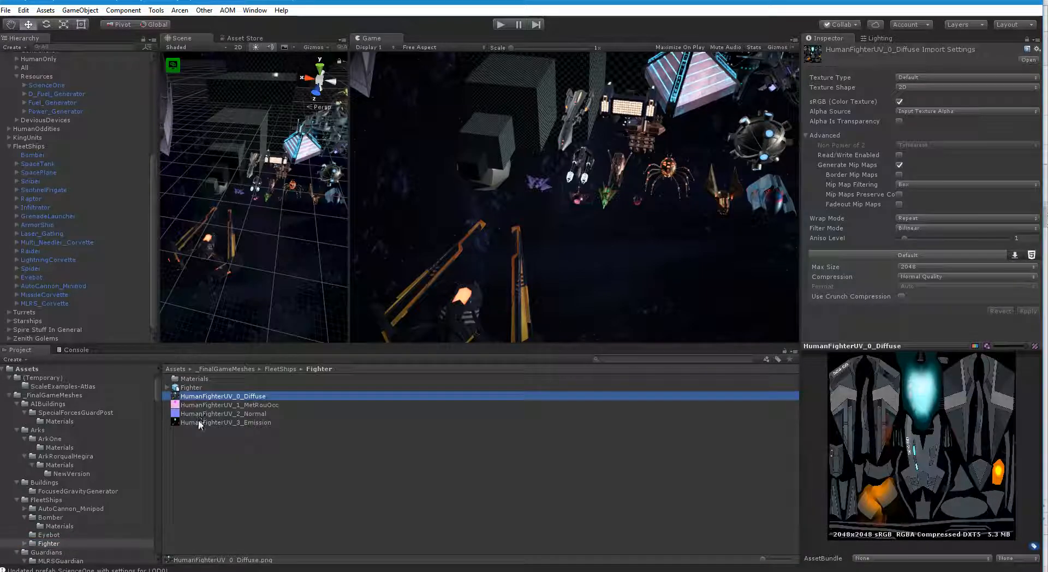
left_click(199, 422, "shift")
left_click_drag(201, 400, 195, 380)
- Set the shader of the HumanFighterUV_48056_Diffuse material in the Fighter's Materials folder to Arcen/Arcen Combined Emissive
left_click(195, 387)
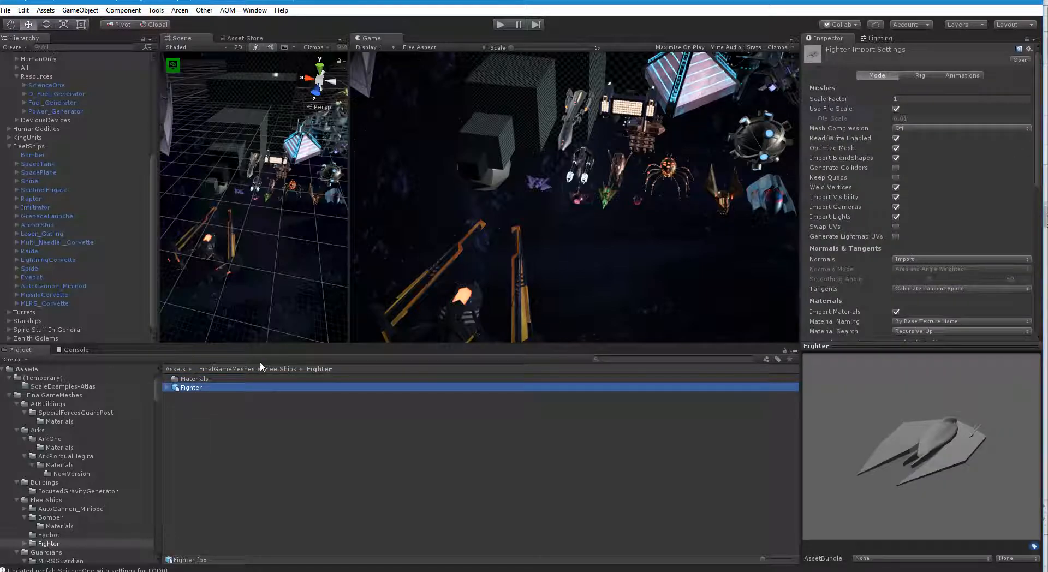
double_click(225, 378)
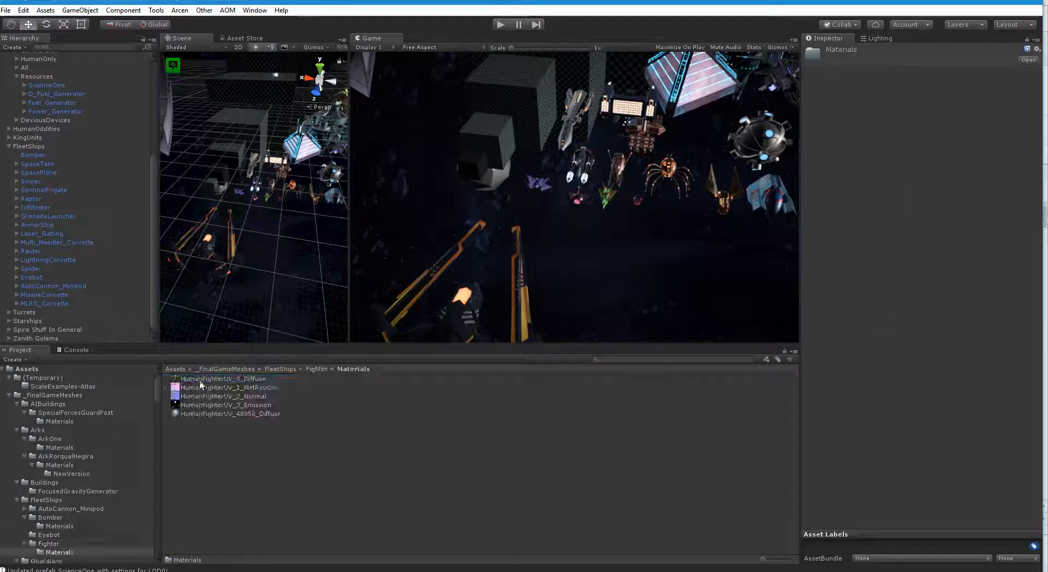
left_click(214, 414)
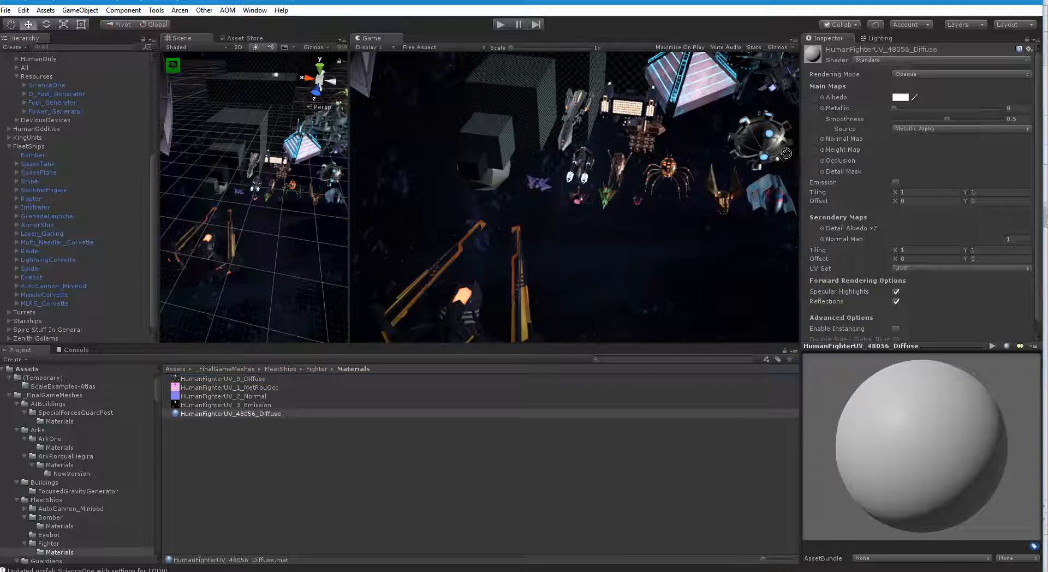
left_click(888, 60)
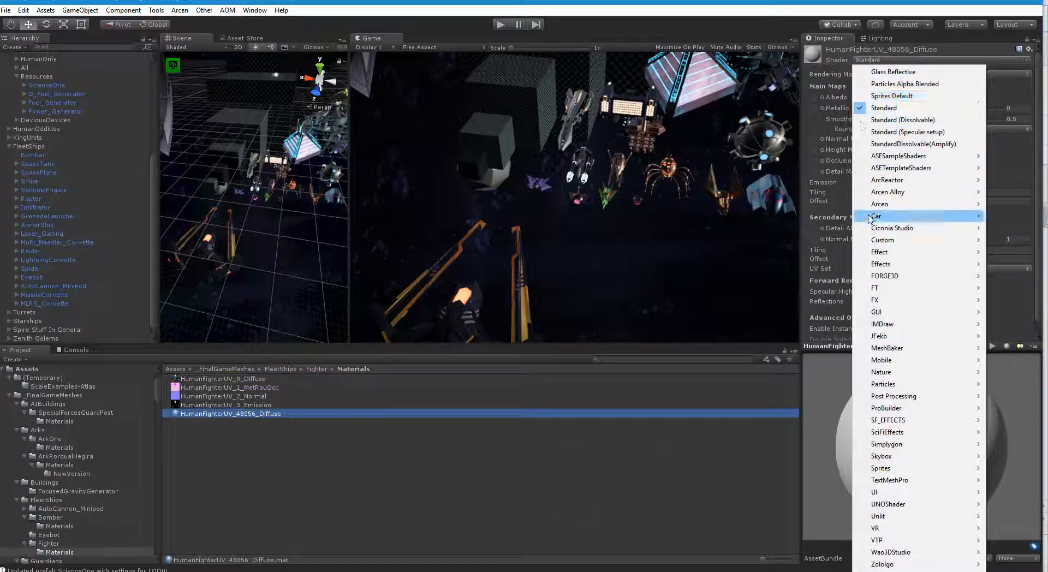
mouse_move(960, 205)
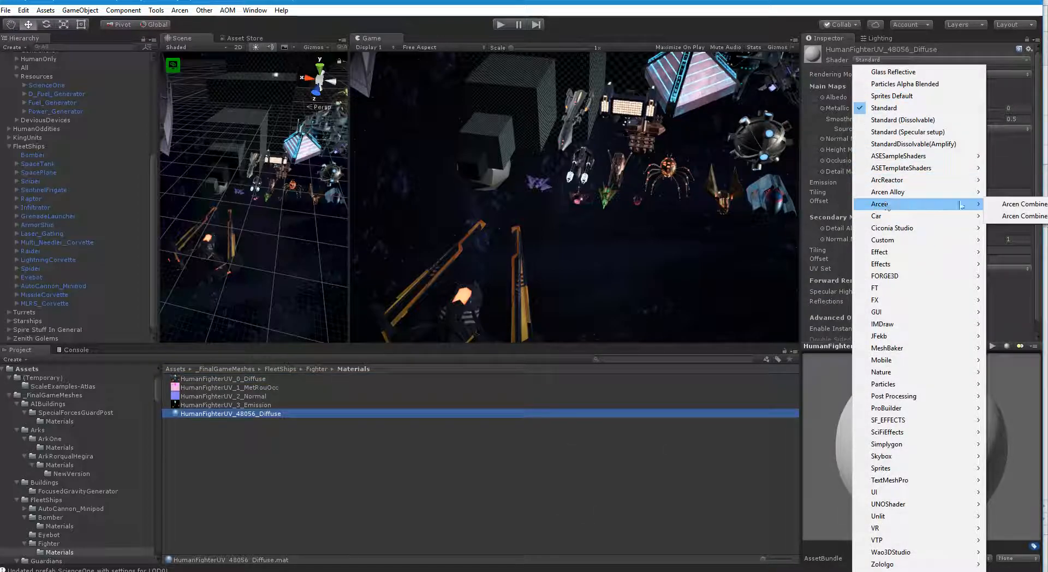
left_click(1003, 204)
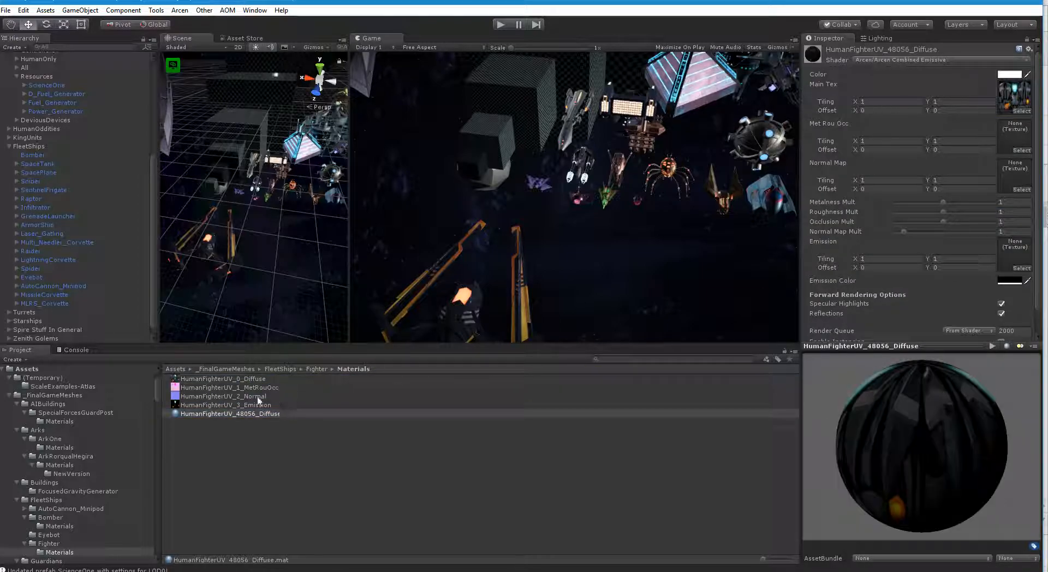
- Assign the HumanFighterUV MetRouOcc, Normal and Emission textures to the material's Met Rou Occ, Normal Map and Emission slots
left_click_drag(261, 388, 911, 253)
left_click_drag(1002, 147, 1004, 146)
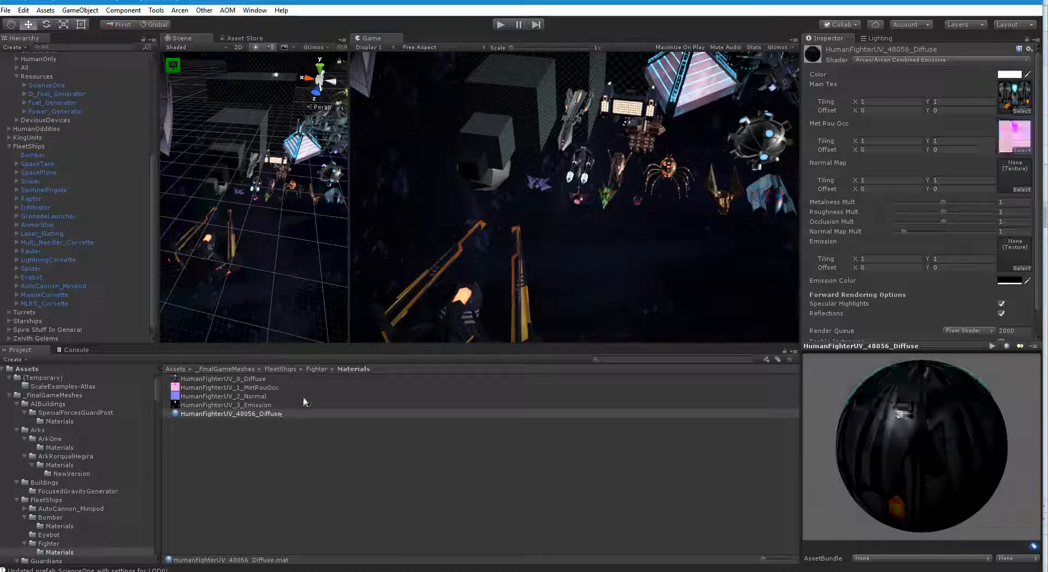
left_click_drag(229, 396, 1014, 171)
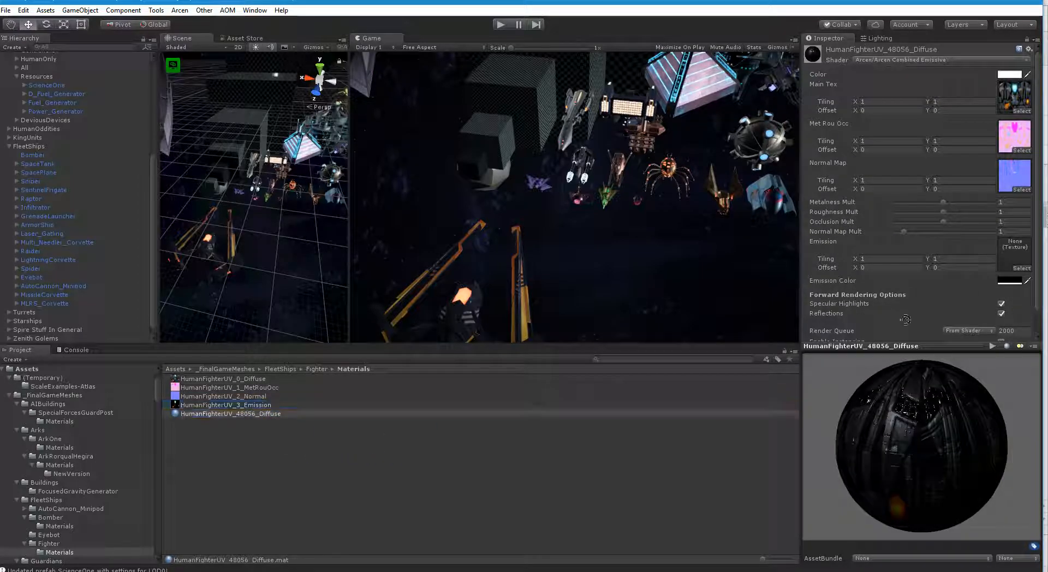
left_click_drag(1008, 263, 1009, 263)
- Set the material's HDR emission color to white with a brightness of about 1.305
left_click(1009, 279)
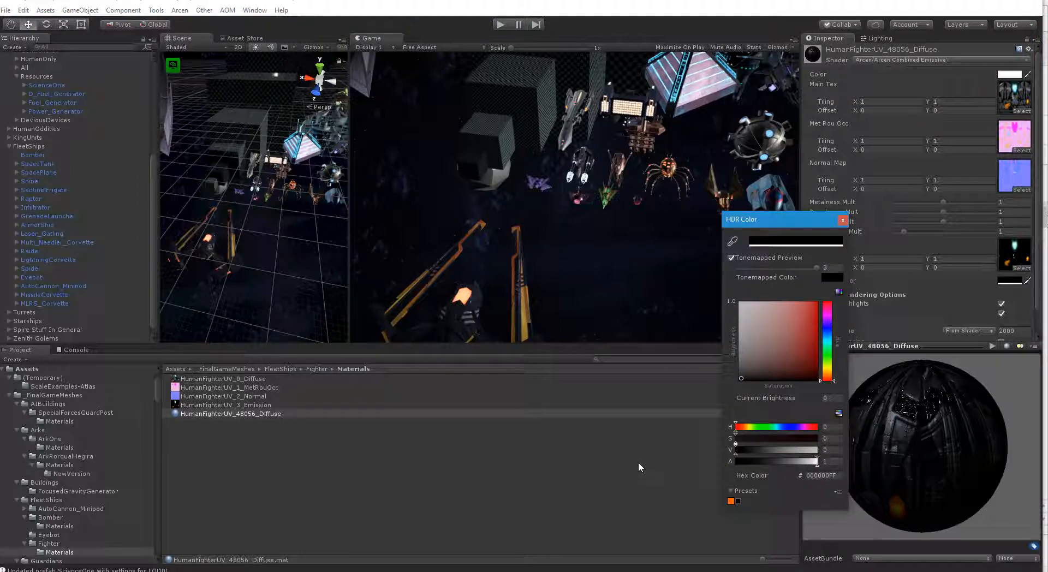
left_click_drag(704, 227, 703, 226)
left_click_drag(780, 398, 817, 398)
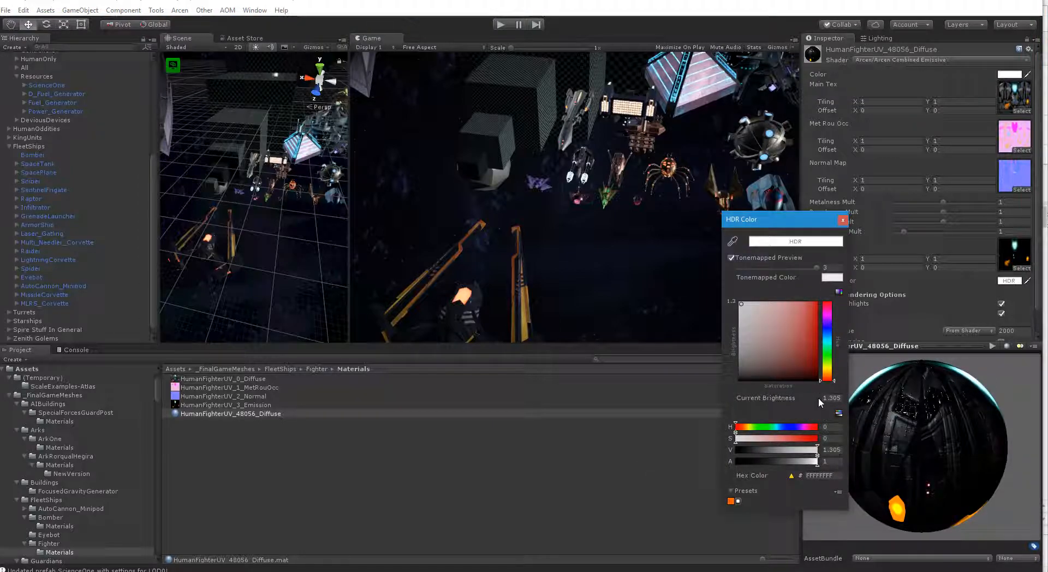
left_click(844, 219)
- Add the Fighter model from its project folder to the FleetShips group in the scene and frame it in the view
left_click(49, 544)
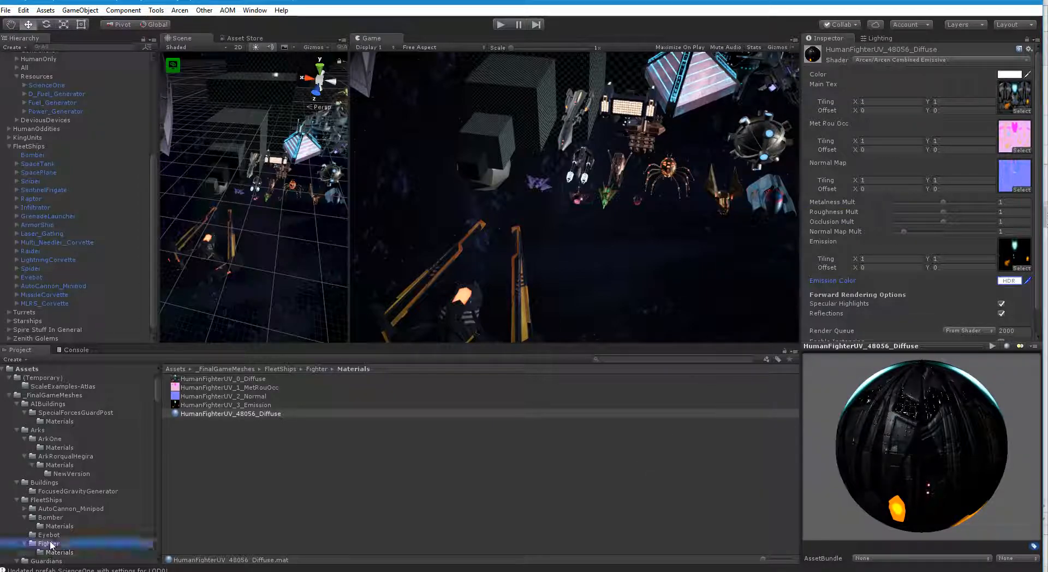
left_click(212, 389)
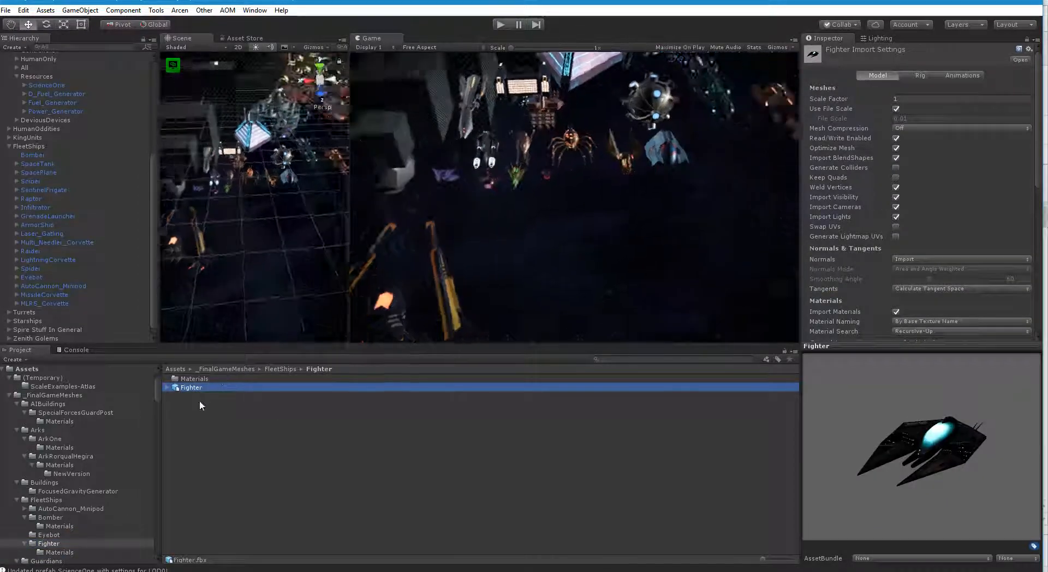
left_click_drag(186, 391, 45, 152)
key("f")
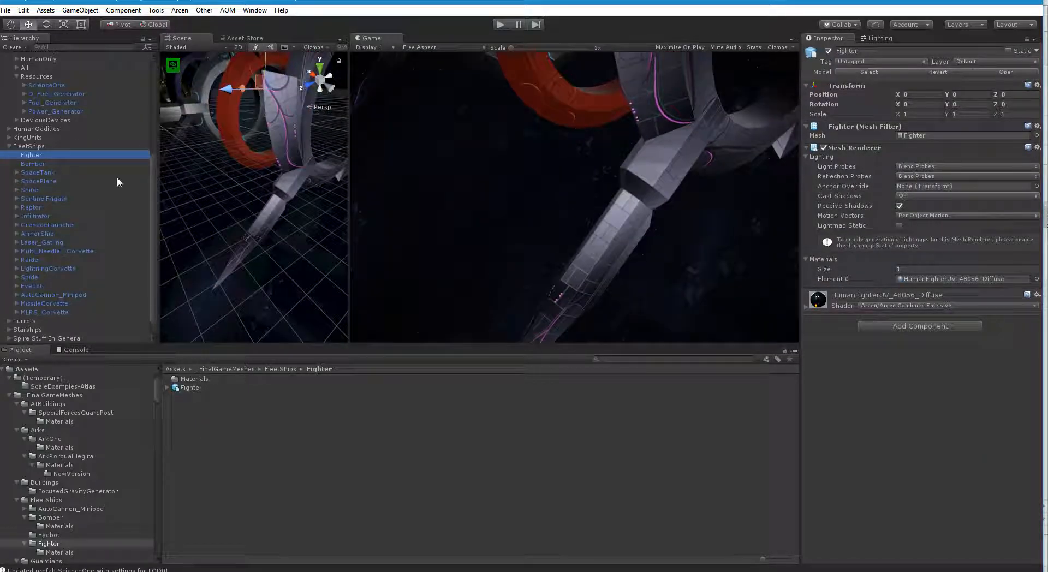
right_click_drag(132, 171, 176, 215)
- Change the Scale Factor in the Fighter model's import settings and apply it
left_click(191, 387)
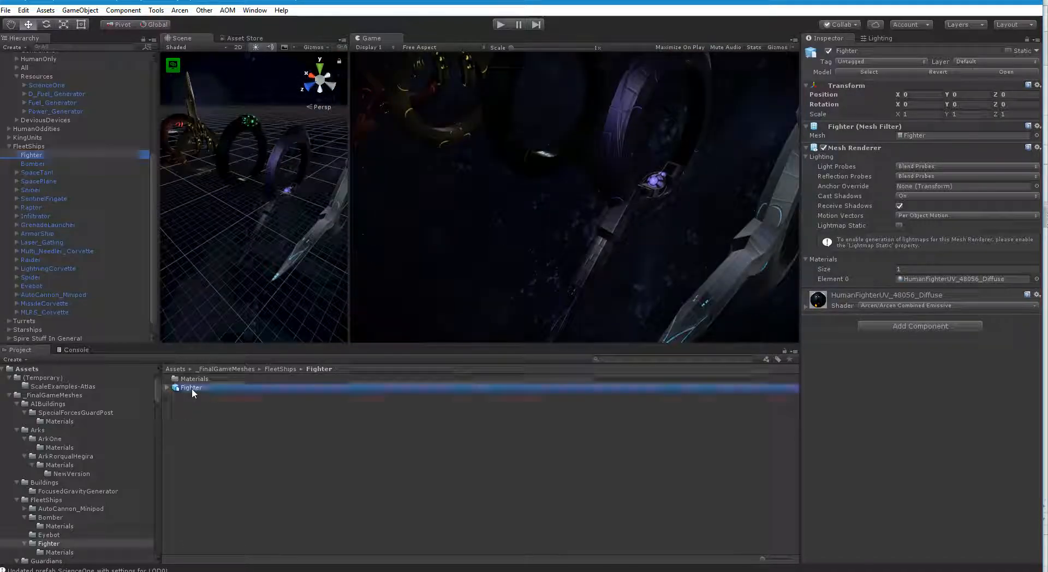
left_click(902, 99)
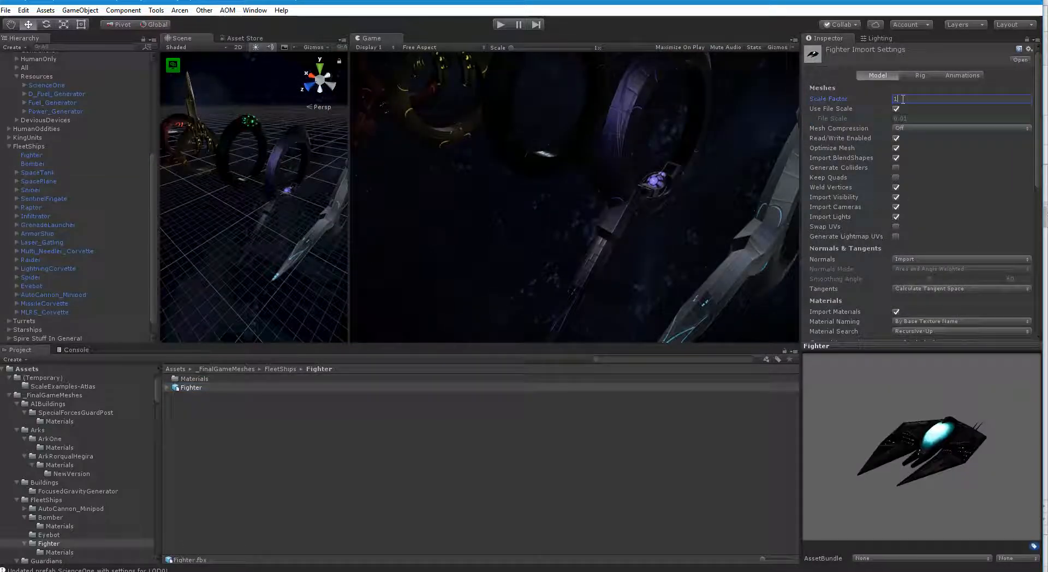
scroll(1001, 295, "down", 5)
left_click(1016, 219)
- Move the Fighter into the open space in front of the other ships, at about X -20.16, Y -8.49, Z 2.44
left_click(37, 155)
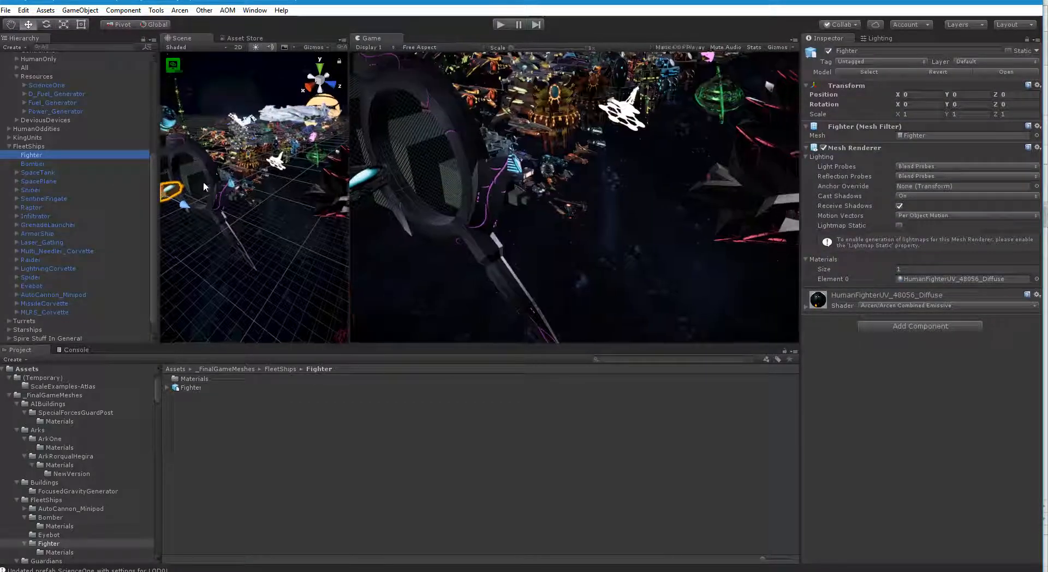
left_click_drag(209, 192, 177, 169)
middle_click_drag(178, 169, 227, 166)
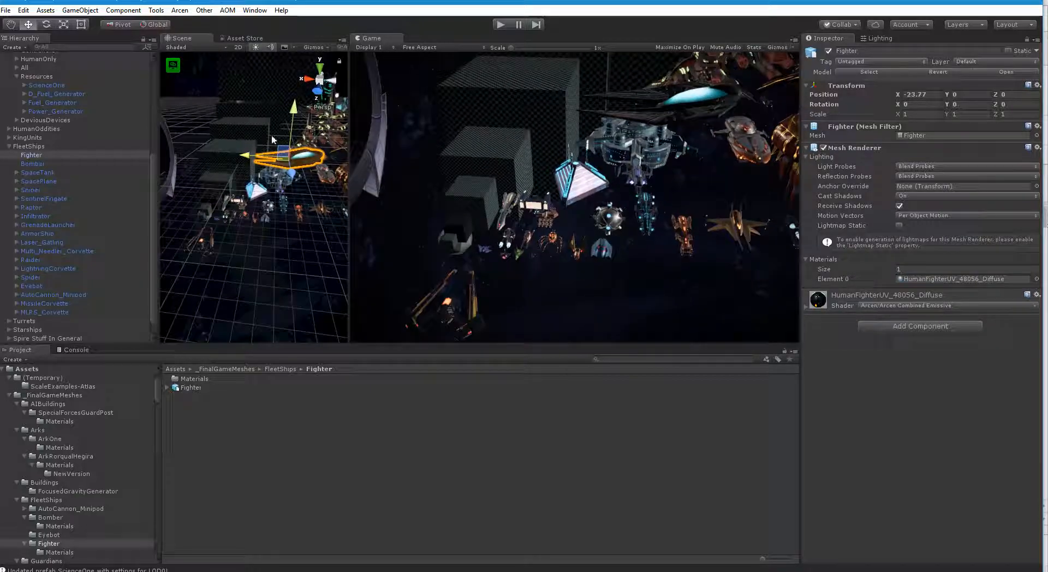
left_click_drag(299, 110, 241, 252)
right_click_drag(244, 277, 243, 293)
key("w")
left_click_drag(242, 295, 237, 319)
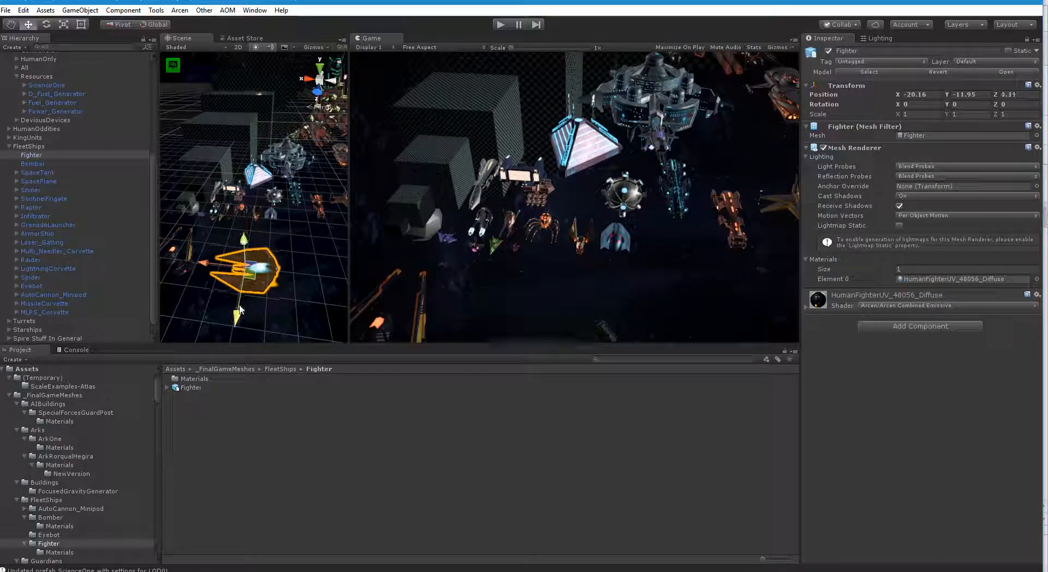
left_click_drag(244, 251, 244, 234)
right_click_drag(246, 262, 242, 262)
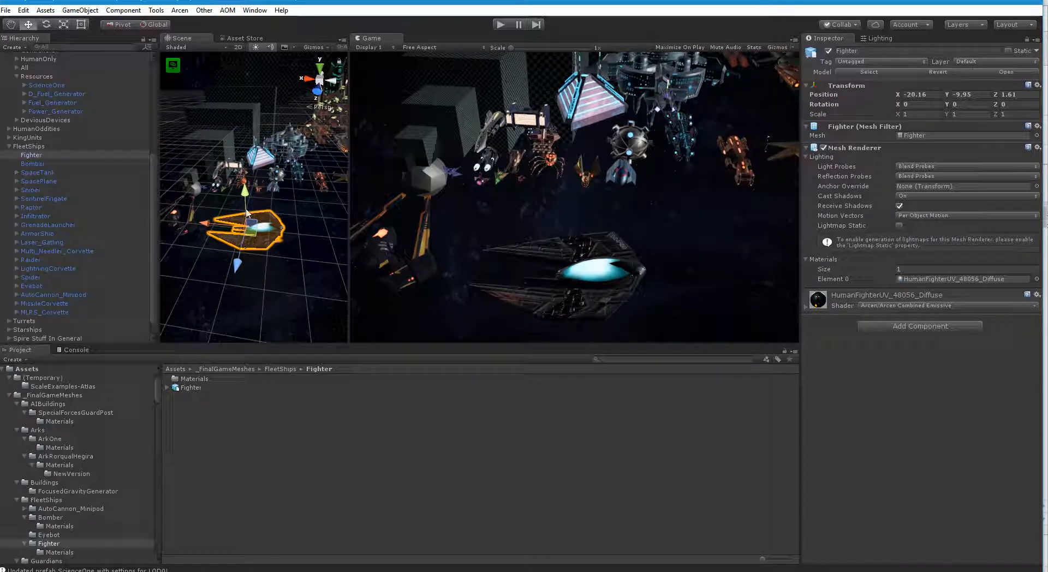
left_click_drag(245, 188, 245, 184)
left_click_drag(237, 245, 238, 253)
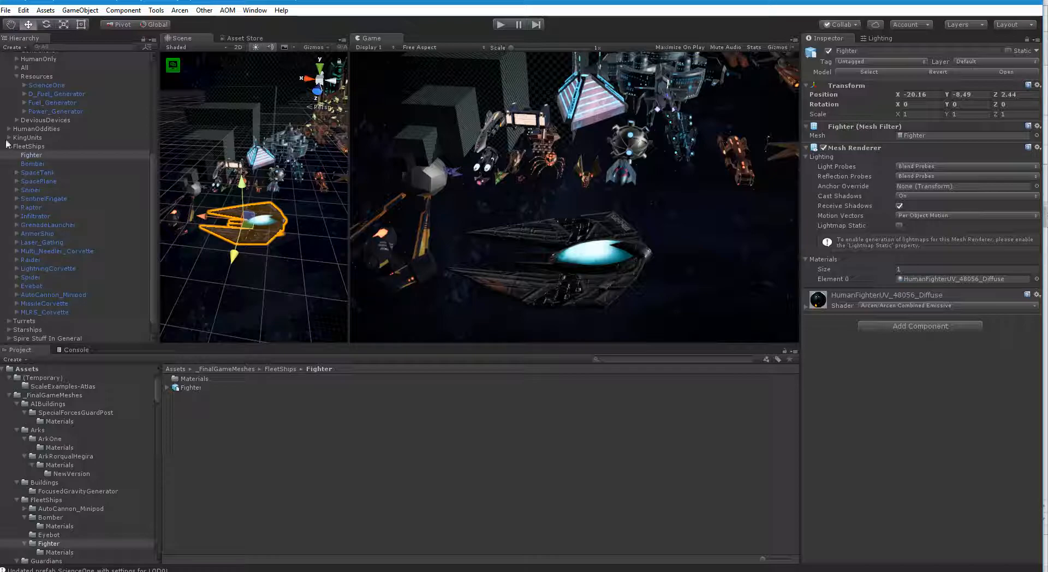
- Create an empty object in the FleetShips group and name it Fighter
right_click(31, 158)
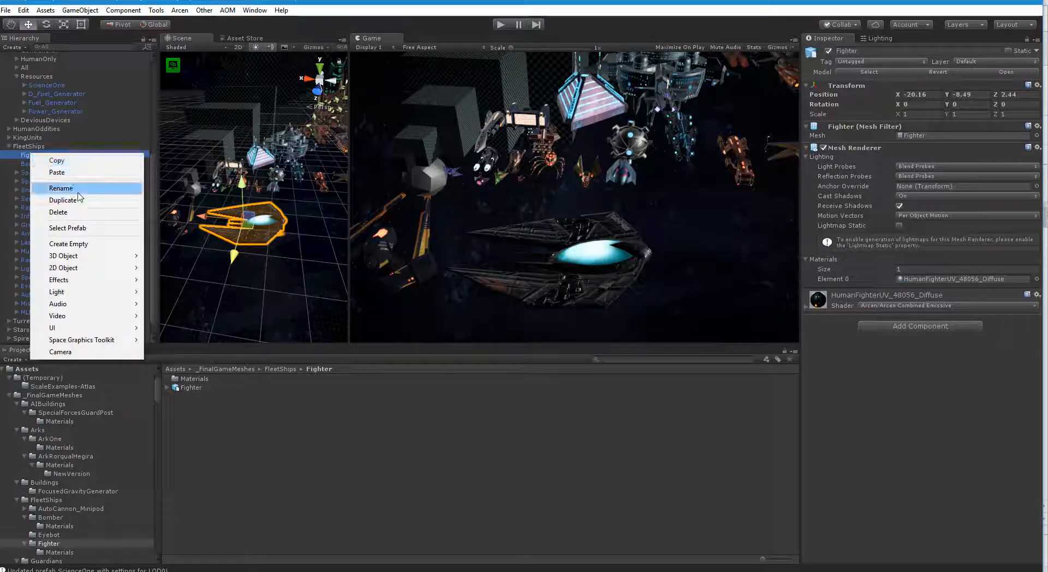
left_click(131, 244)
left_click_drag(45, 164, 34, 154)
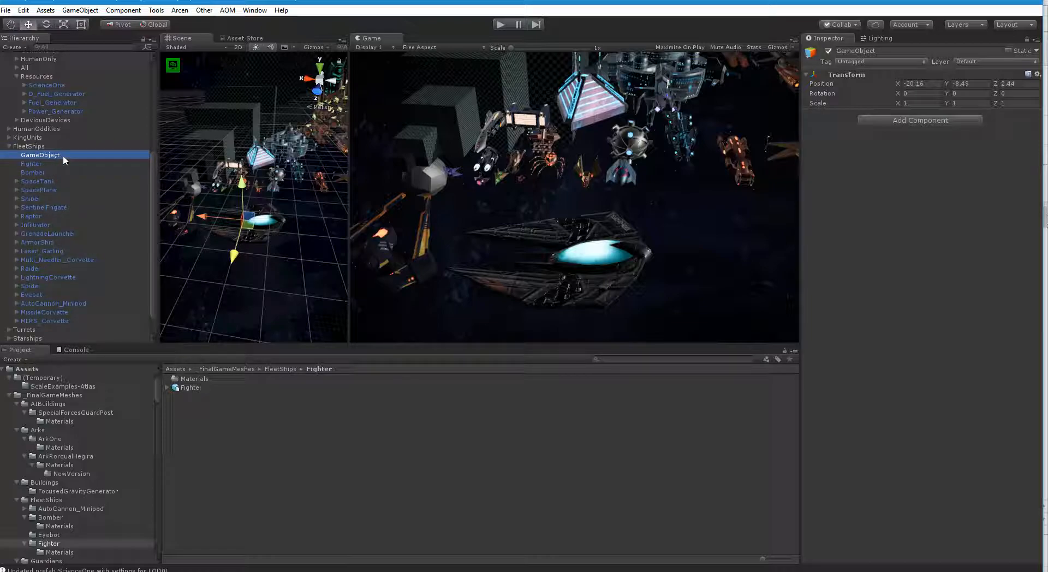
key("F2")
type("Fighter")
key("Return")
- Try to nest the Fighter mesh under the empty Fighter object
left_click(34, 164)
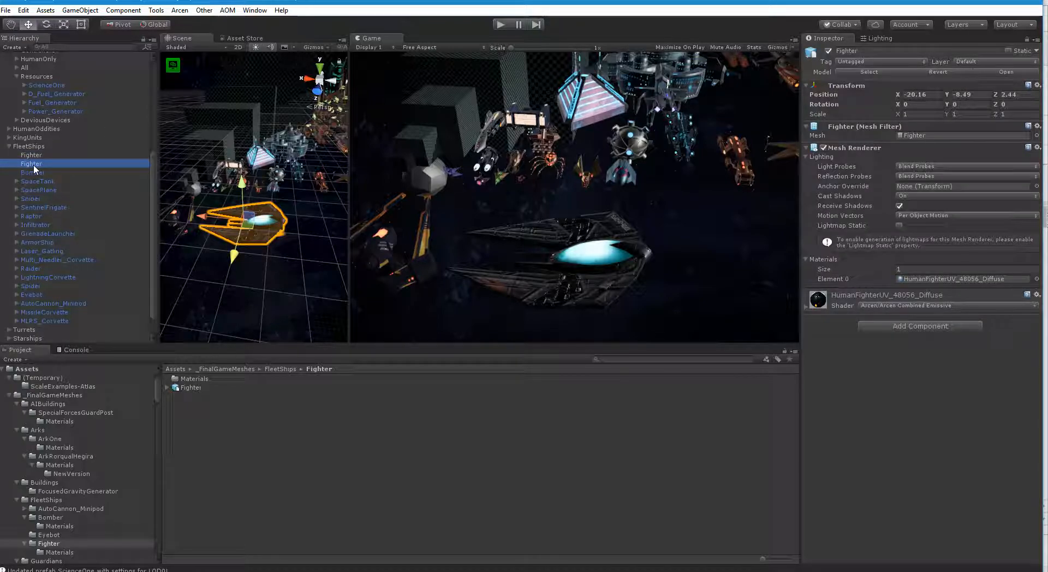
left_click(36, 156)
left_click_drag(39, 164, 37, 155)
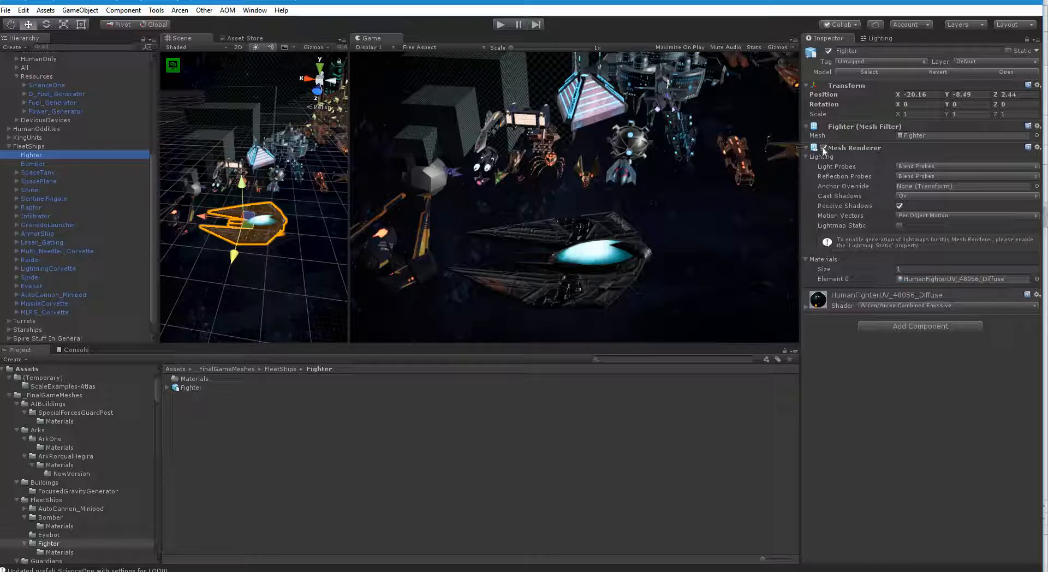
- Try Y rotations of 90 and 270 on the Fighter and reset the value to 0
left_click(975, 102)
type("90")
key("BackSpace")
key("BackSpace")
type("270")
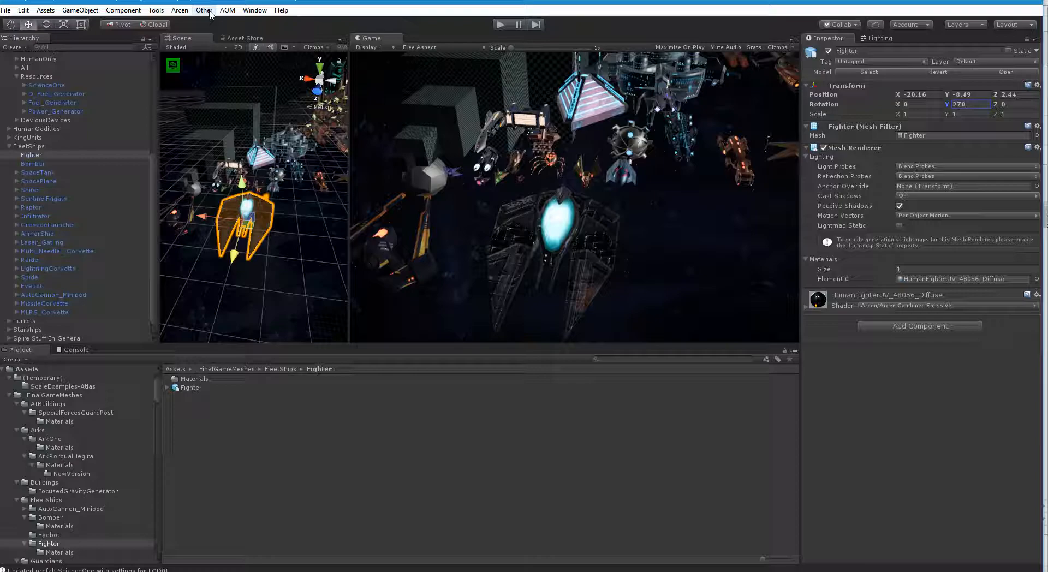
key("BackSpace")
key("BackSpace")
key("BackSpace")
type("0")
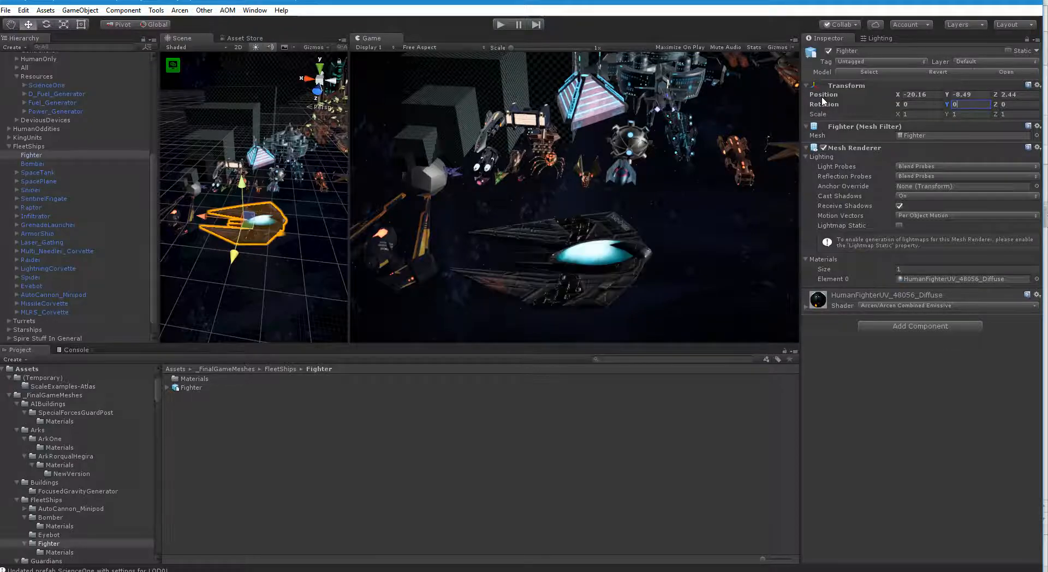
left_click(254, 10)
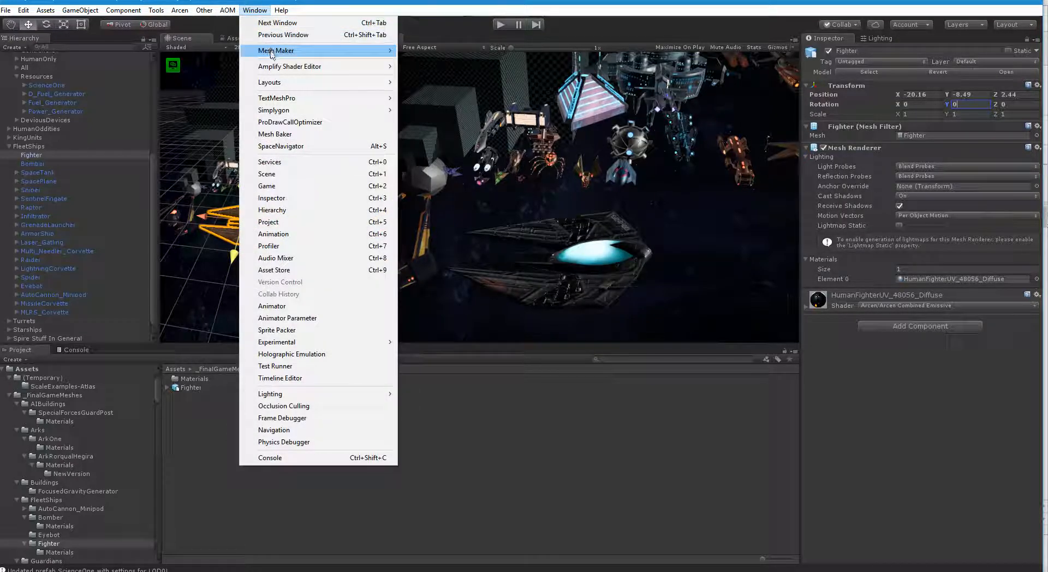
left_click(175, 11)
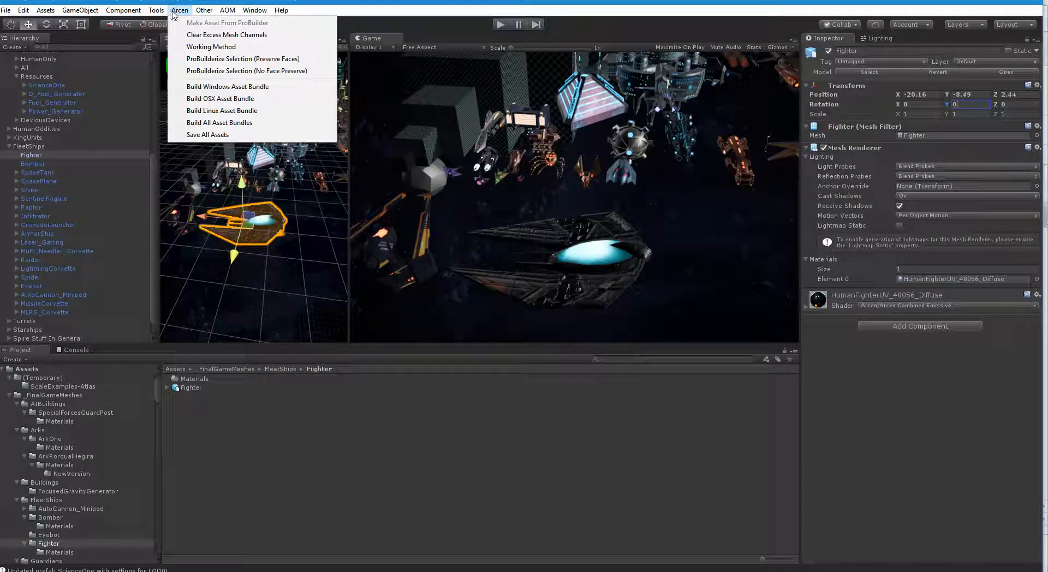
left_click(175, 11)
left_click(175, 11)
mouse_move(156, 10)
mouse_move(182, 36)
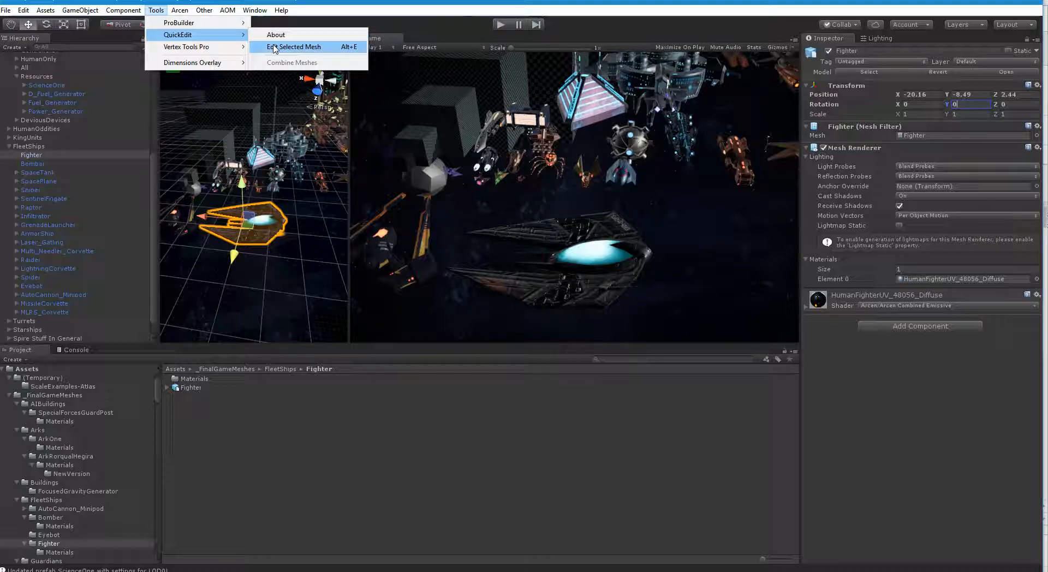
left_click(273, 49)
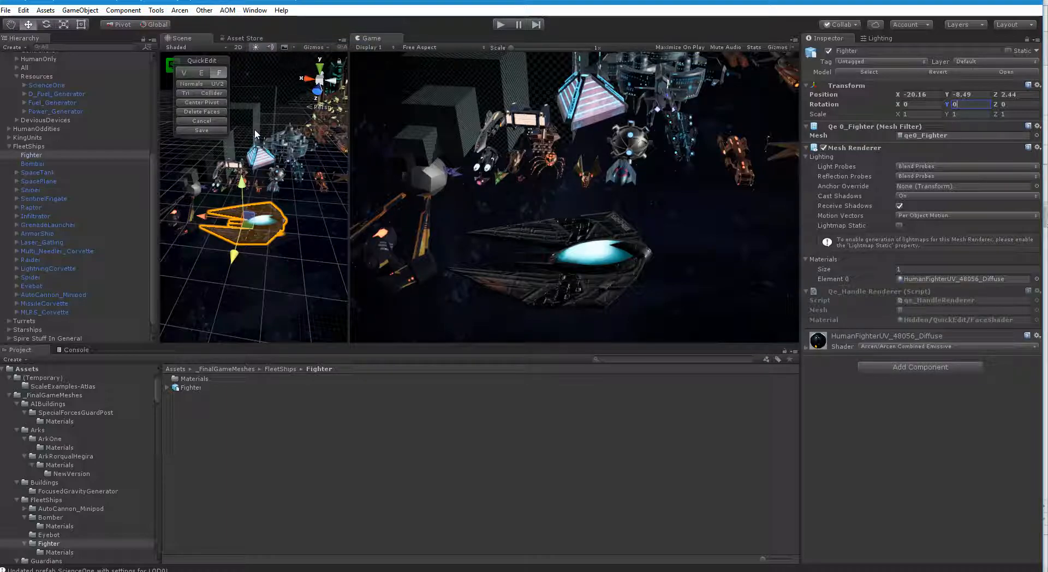
left_click(208, 121)
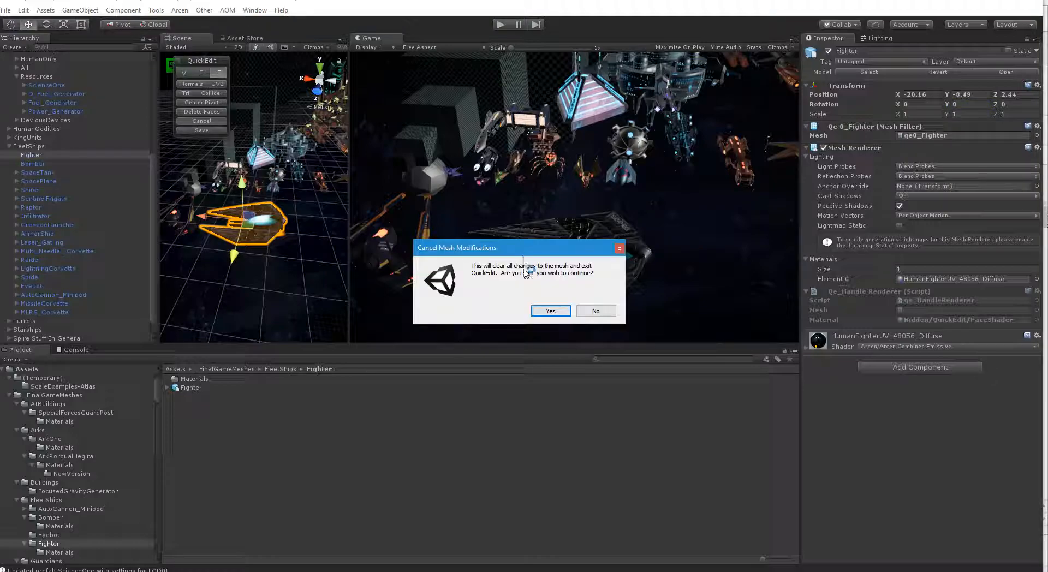
left_click(550, 310)
- Examine the mesh operations offered by Mesh Maker's Mesh Tools window and close it
left_click(214, 12)
mouse_move(254, 10)
mouse_move(320, 50)
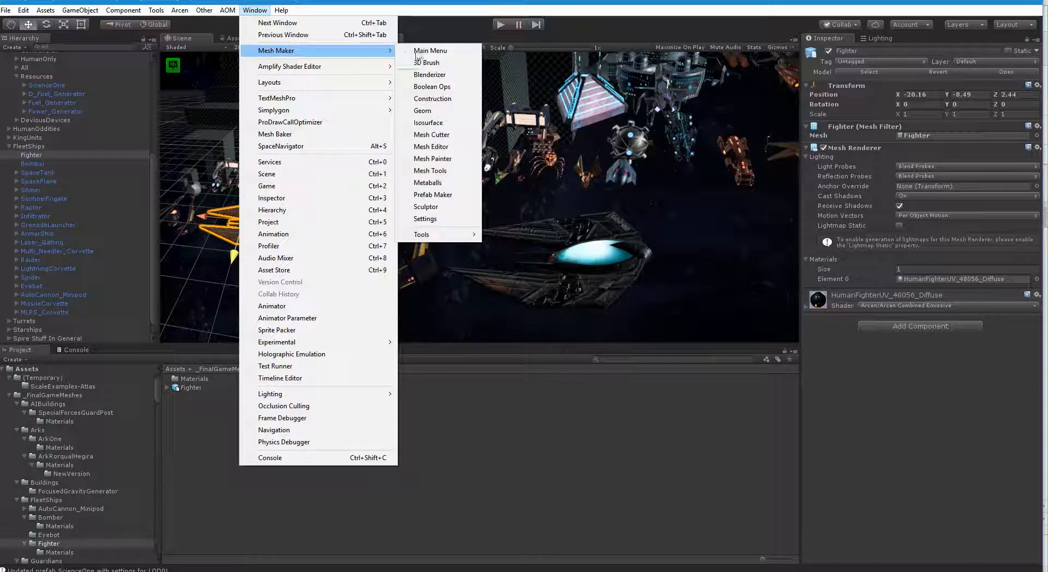
left_click(438, 171)
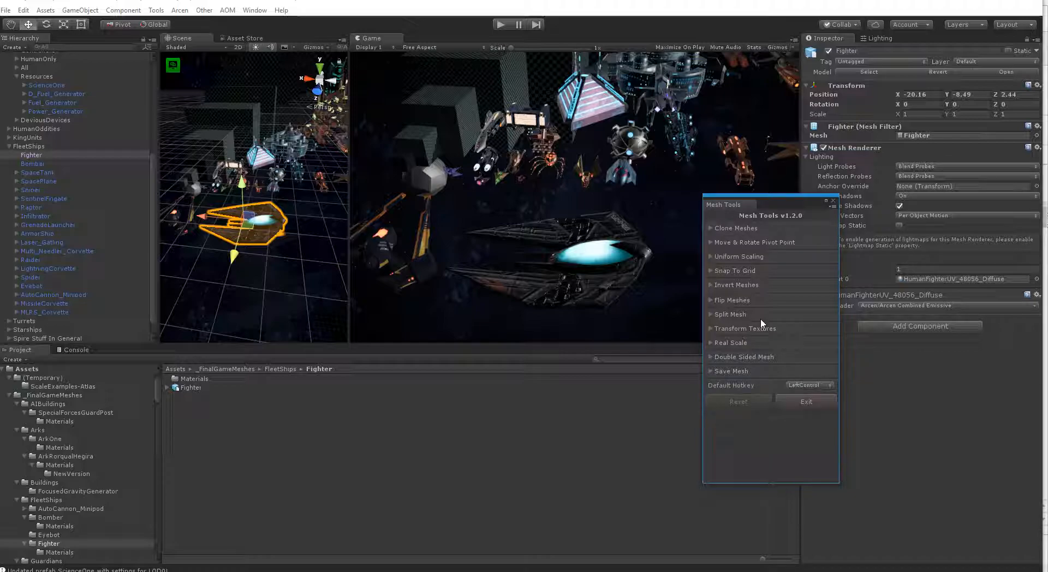
left_click(832, 201)
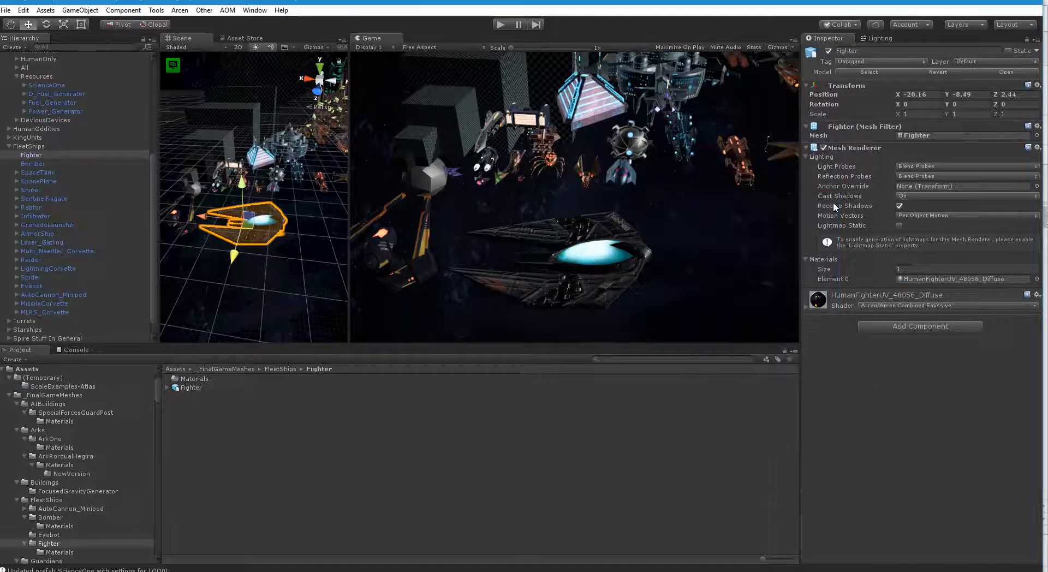
- Set the Fighter's Y rotation to 270
left_click(969, 105)
type("270")
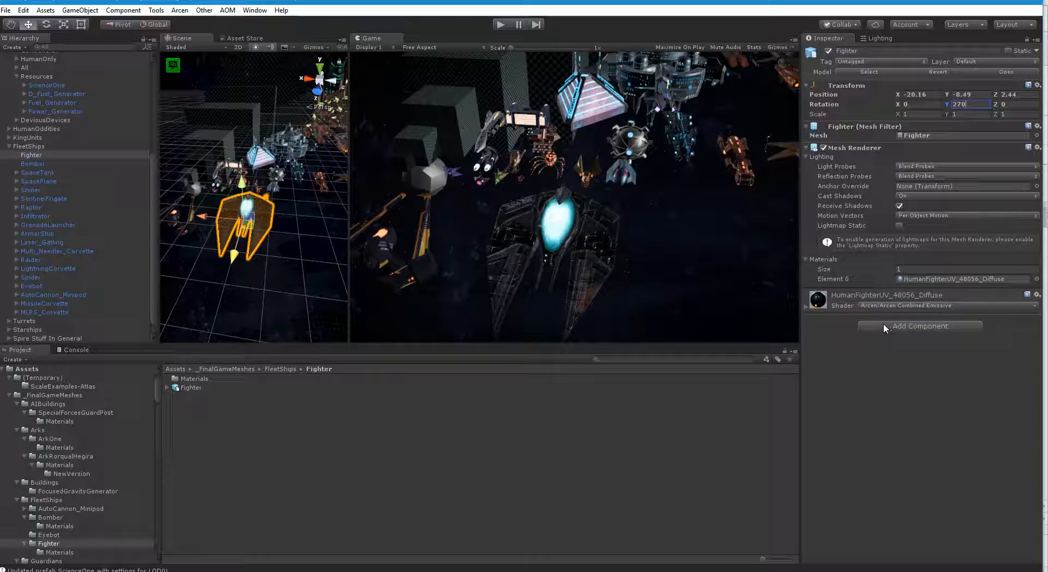
- Scale the Fighter uniformly to about 0.36 and raise it to about Y -7.99
key("Return")
left_click_drag(296, 269, 240, 183, "alt")
key("r")
key("e")
key("r")
left_click_drag(242, 221, 238, 225)
key("w")
left_click(245, 266)
right_click_drag(245, 267, 391, 274)
left_click(244, 216)
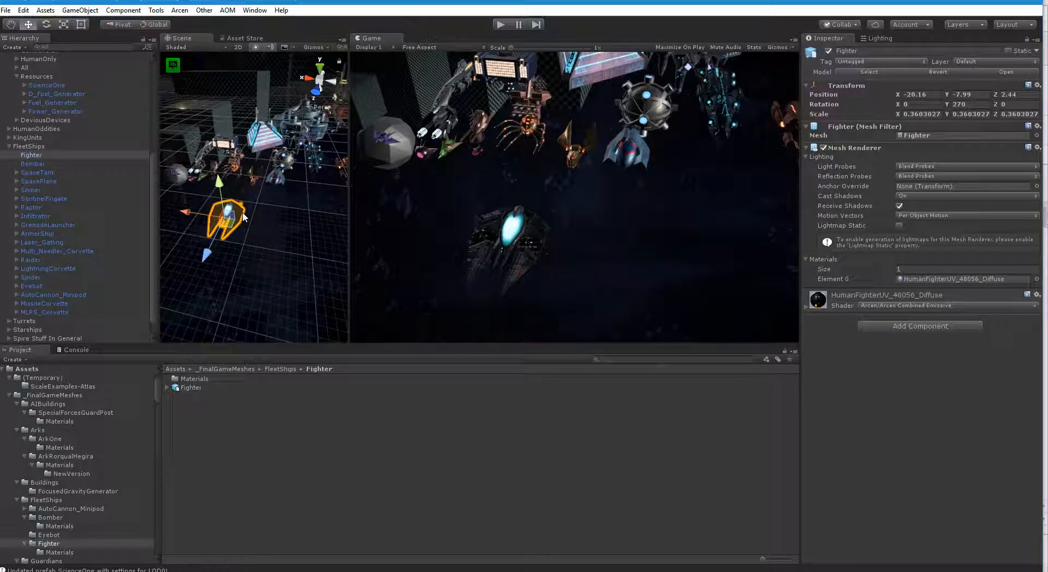
right_click_drag(237, 289, 130, 253)
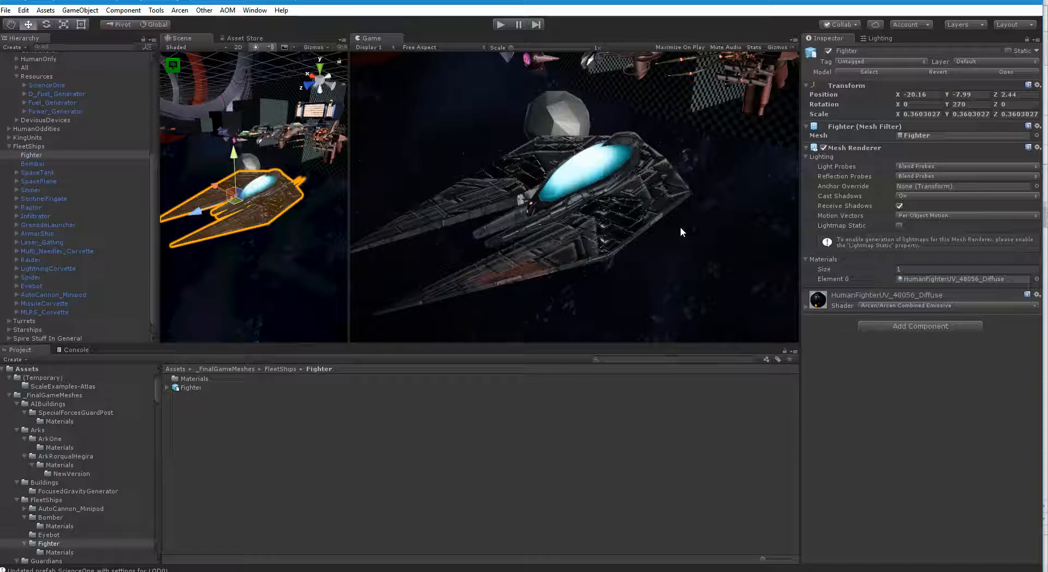
- Set the Fighter material's Metalness Mult to 0.62 and its Occlusion Mult to 1.5
left_click(806, 306)
scroll(830, 382, "down", 3)
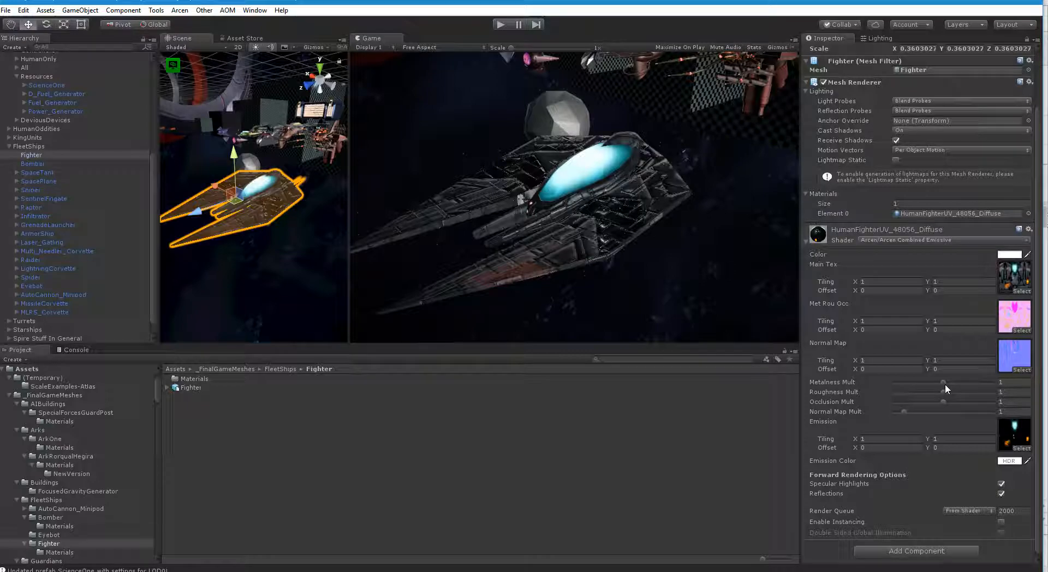
left_click_drag(944, 384, 929, 383)
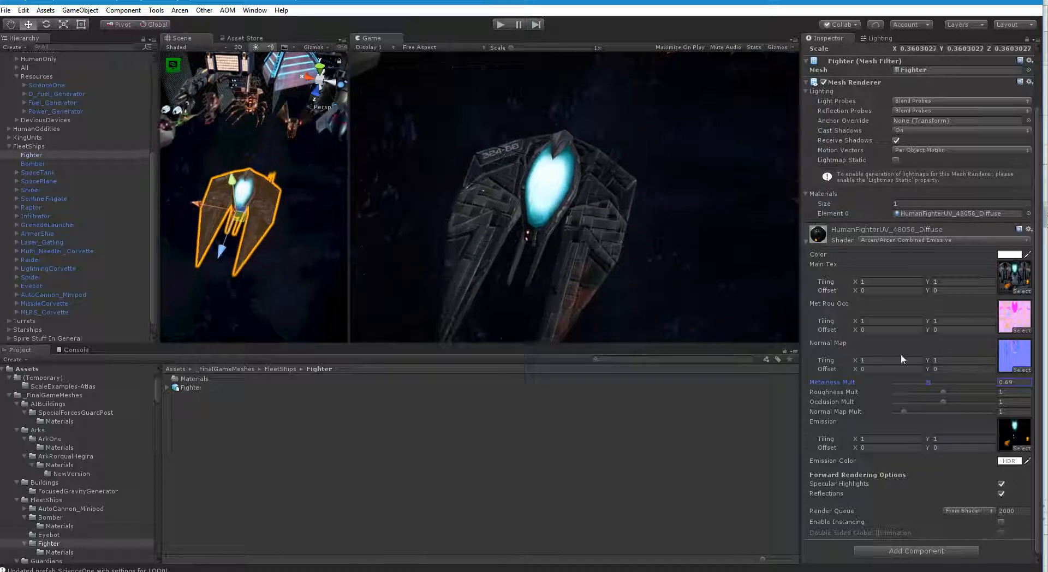
left_click(922, 382)
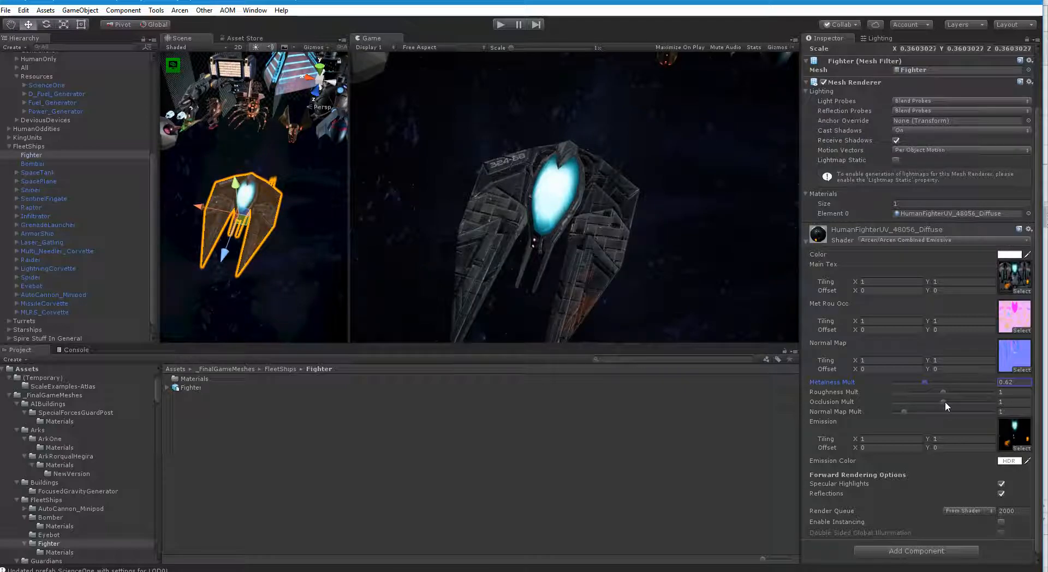
left_click_drag(943, 401, 959, 401)
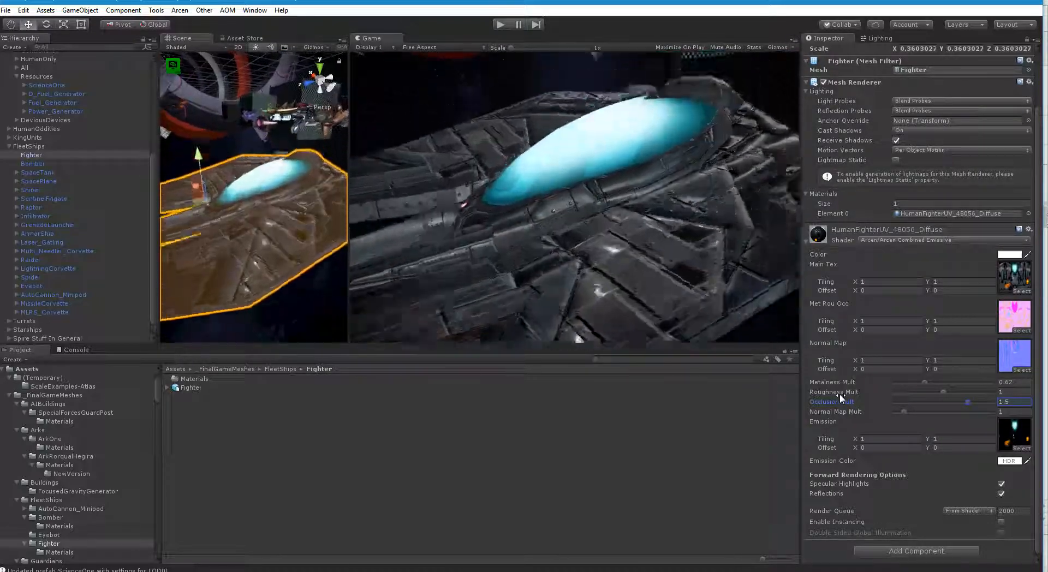
- Change the Fighter material's HDR emission color to light blue 3199FFFF with a brightness of about 2.092
left_click(1009, 461)
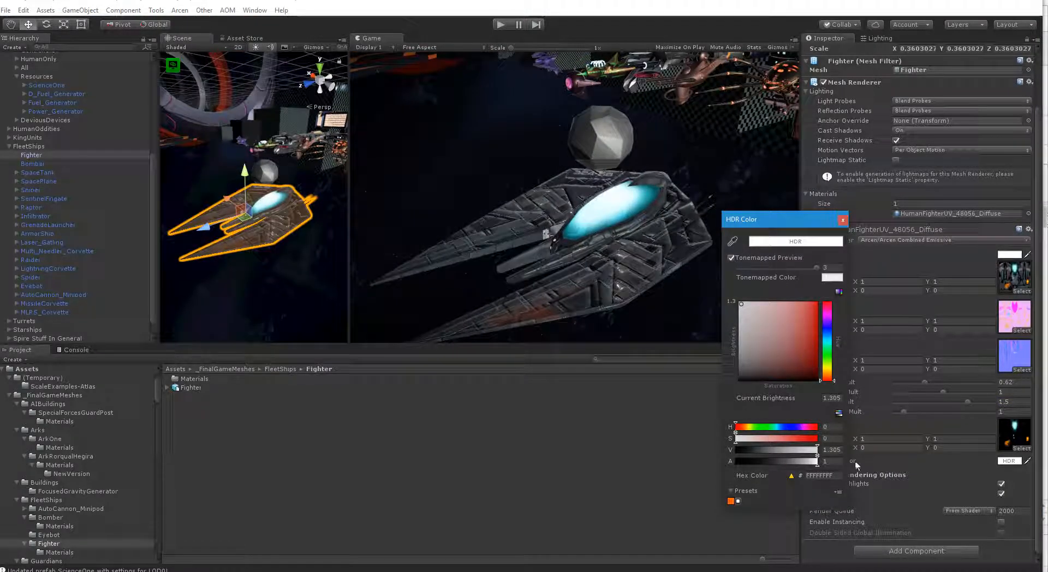
left_click_drag(775, 399, 813, 327)
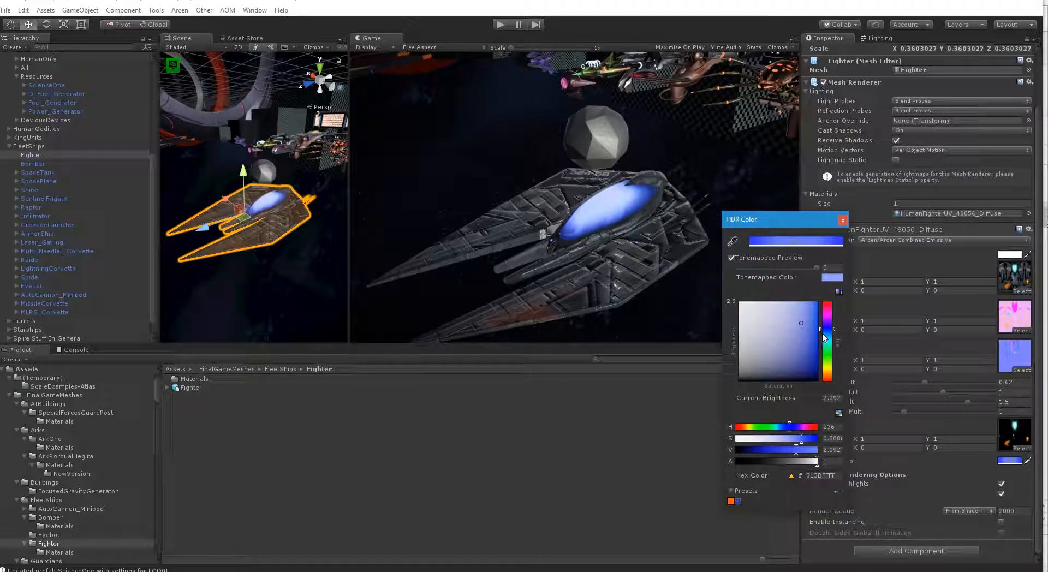
left_click(825, 335)
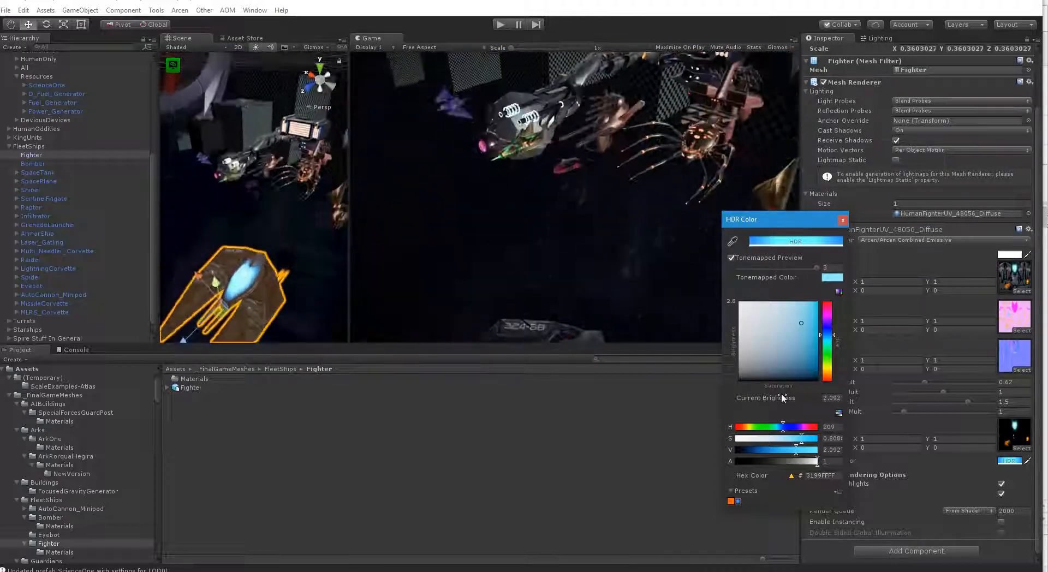
left_click(842, 220)
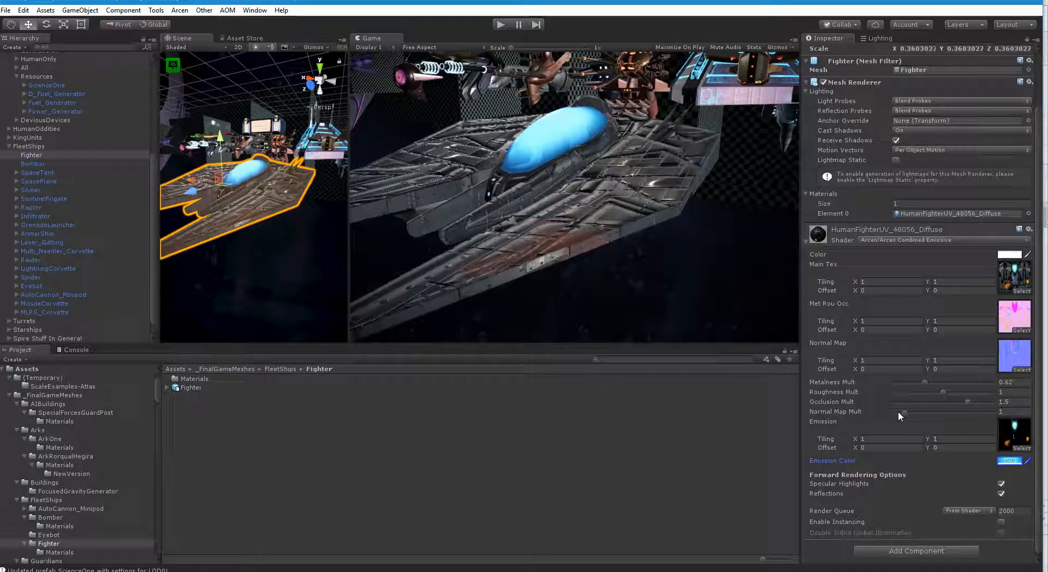
- Fine-tune the Fighter material's Normal Map Mult to 0.83
left_click_drag(902, 412, 899, 411)
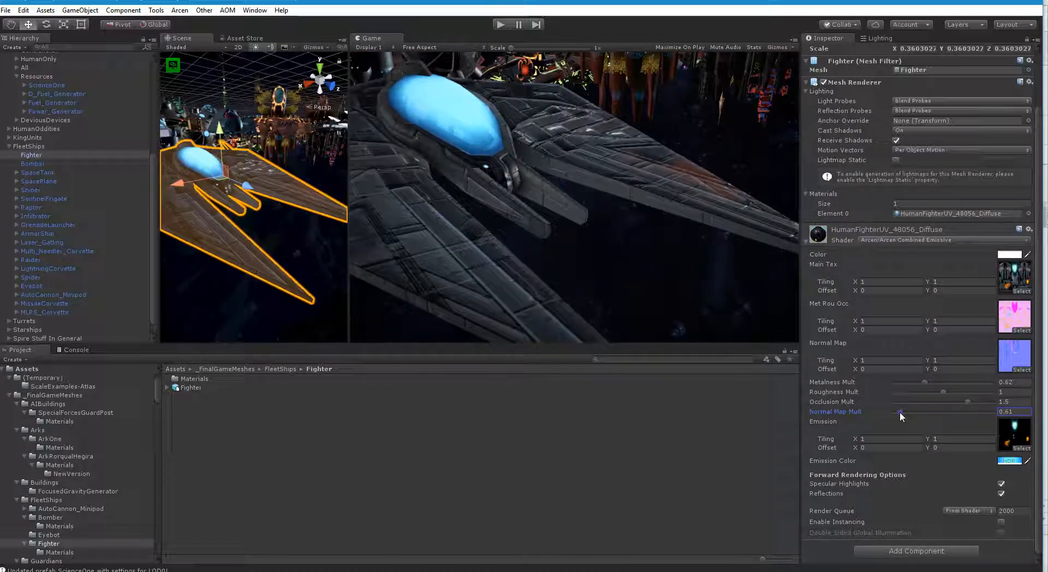
left_click_drag(899, 412, 901, 413)
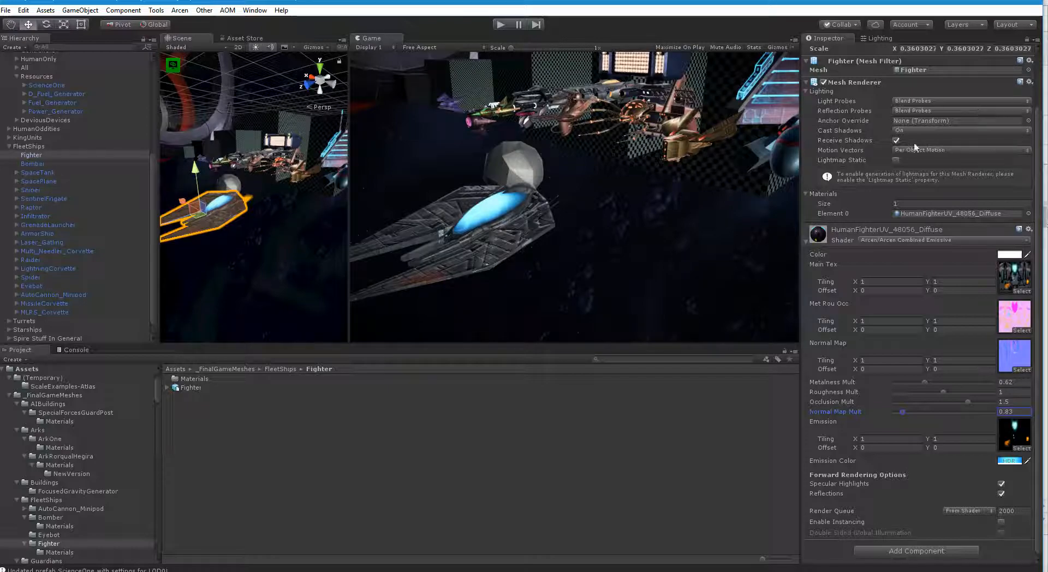
scroll(915, 147, "up", 3)
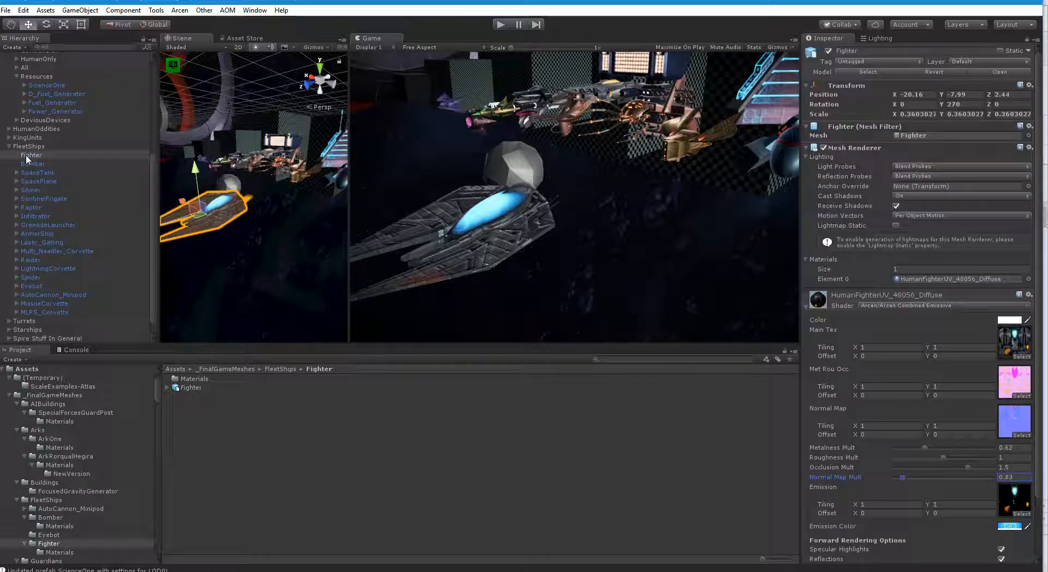
- Create a prefab from the Fighter object in the FleetShips/Fighter folder and assign it to the project's asset bundle
left_click_drag(25, 155, 210, 480)
left_click_drag(209, 434, 211, 433)
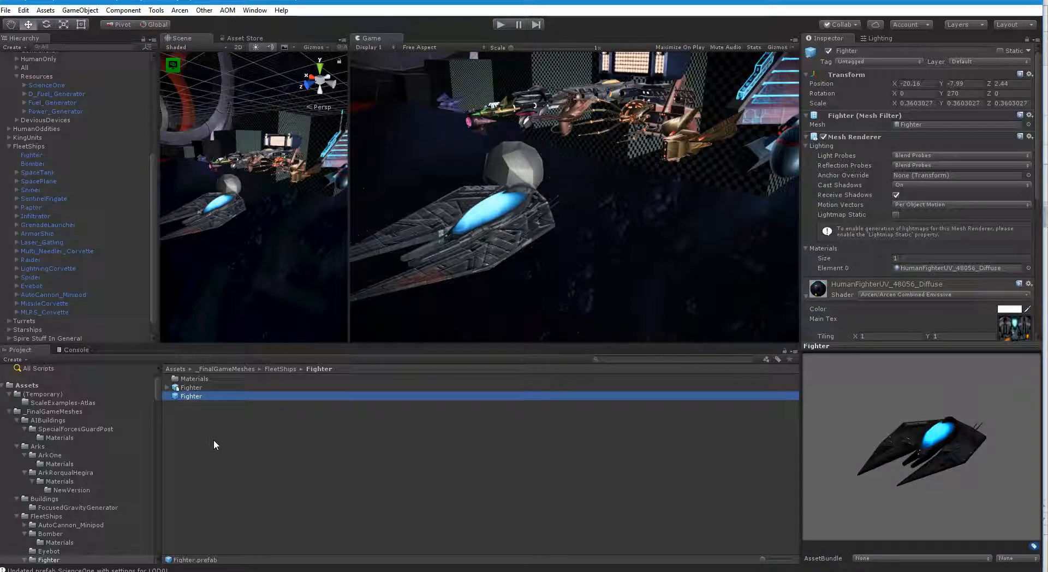
left_click(877, 557)
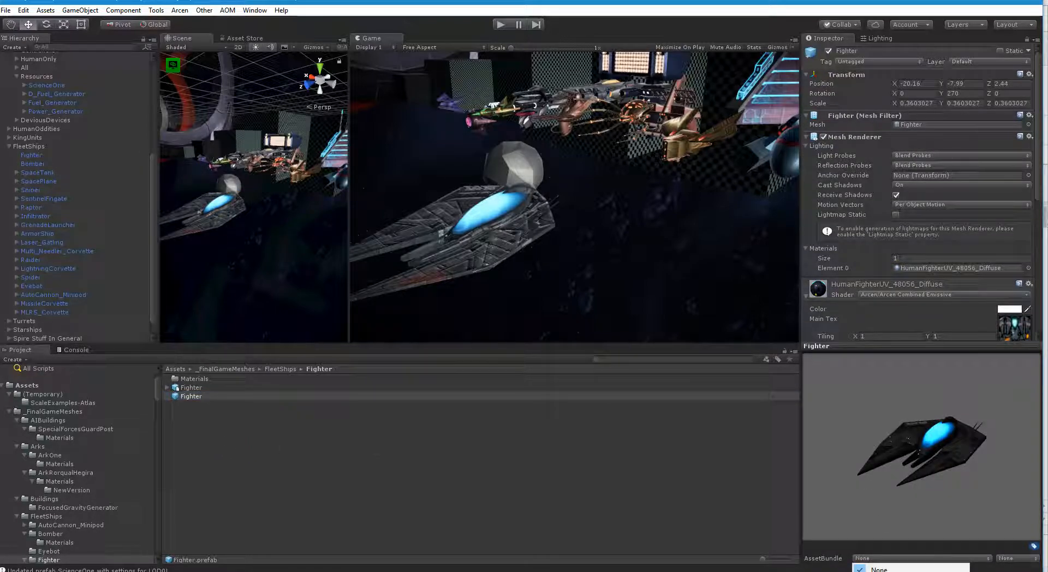
left_click(889, 571)
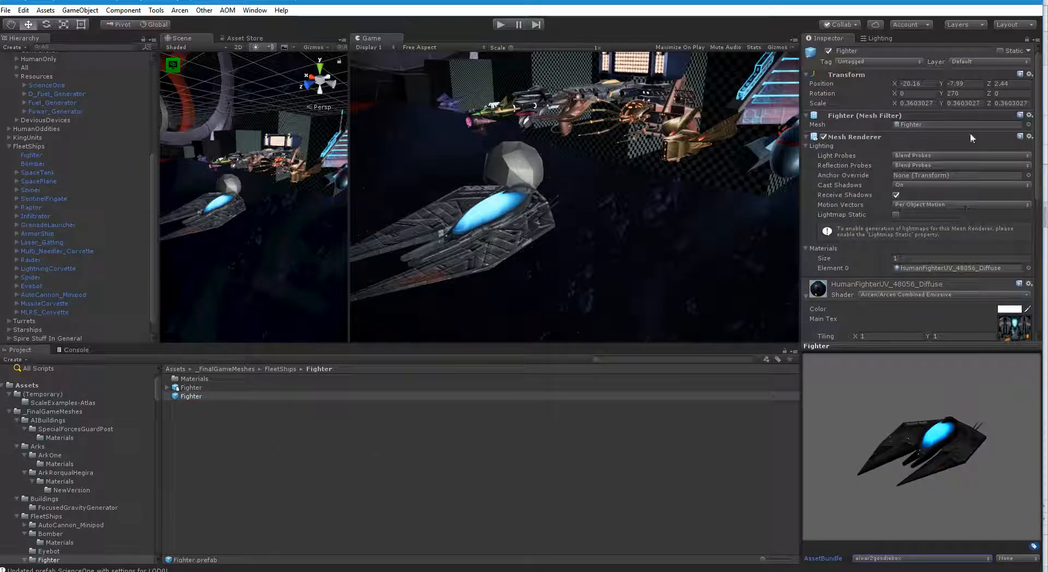
- Save all outstanding assets with the new Fighter prefab selected
left_click(230, 428)
left_click(196, 397)
left_click(180, 10)
left_click(218, 121)
- Turn on Enable Instancing for the Fighter's HumanFighterUV_48056_Diffuse material and collapse its properties
left_click(34, 155)
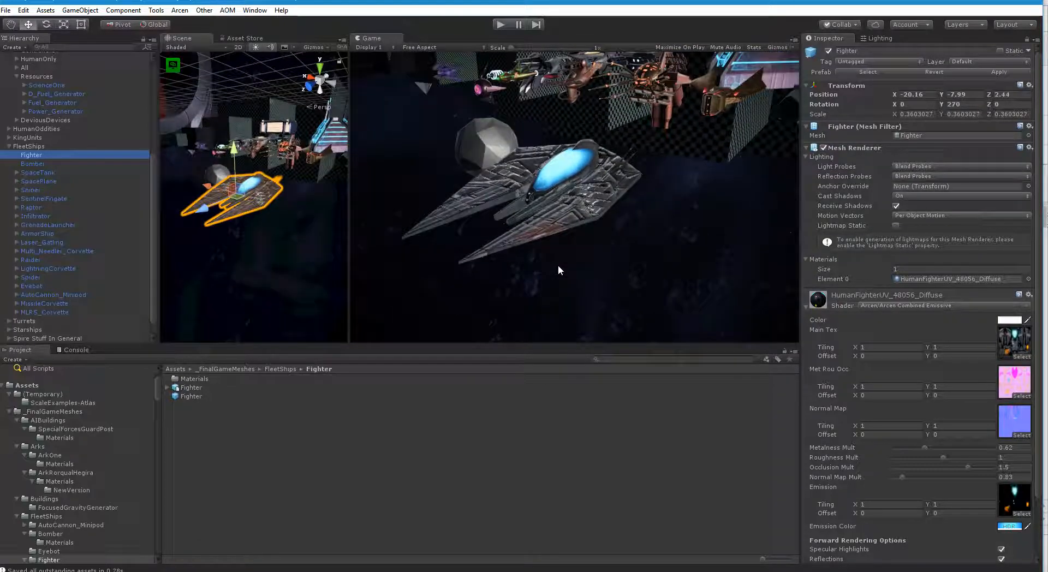
left_click(805, 306)
left_click(806, 307)
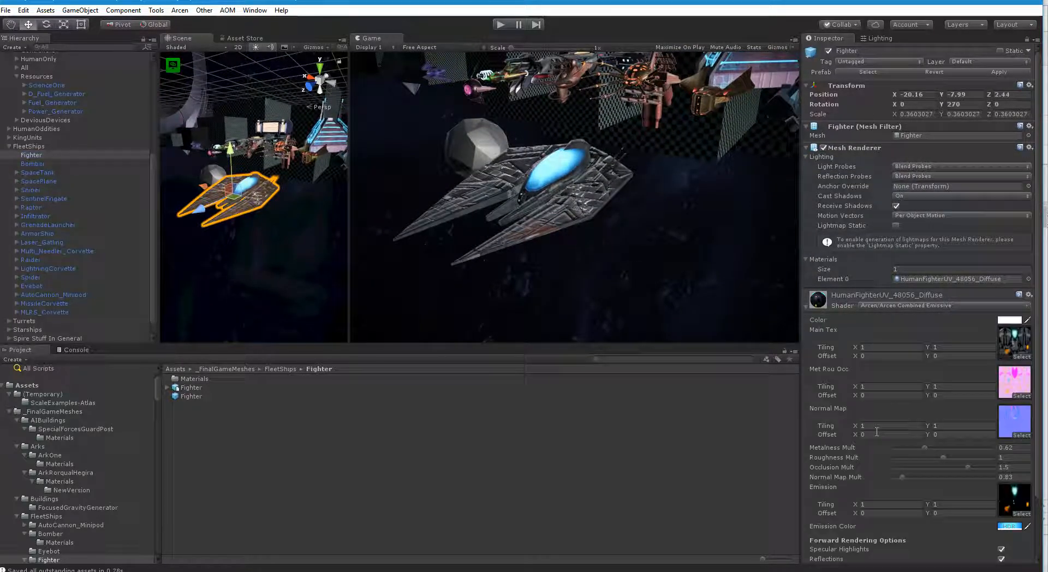
scroll(877, 431, "down", 3)
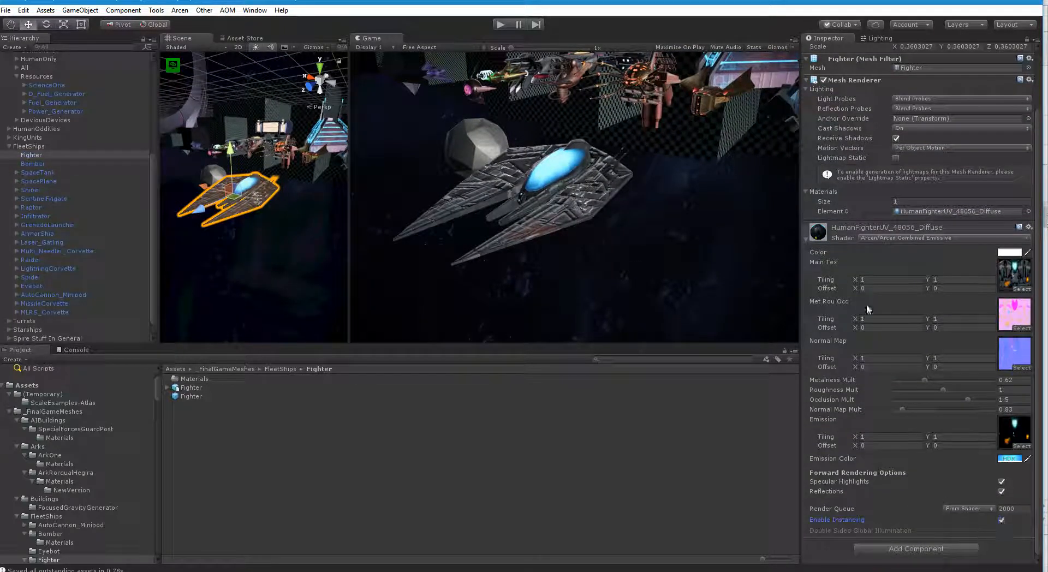
left_click(806, 240)
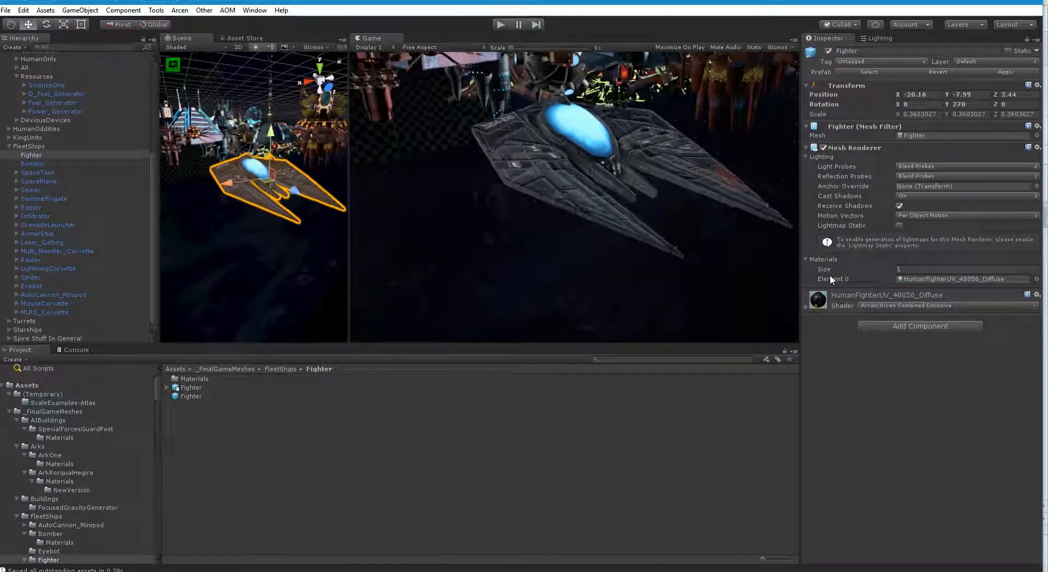
- Inspect the mesh inside the imported Fighter model and the model's import settings
left_click(166, 387)
left_click(199, 396)
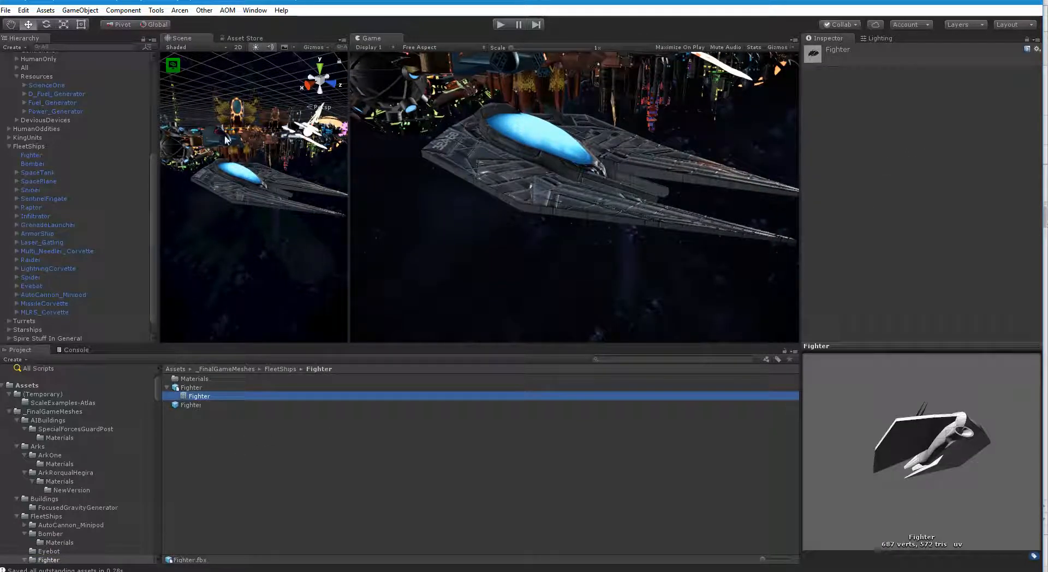
left_click(167, 387)
left_click(180, 388)
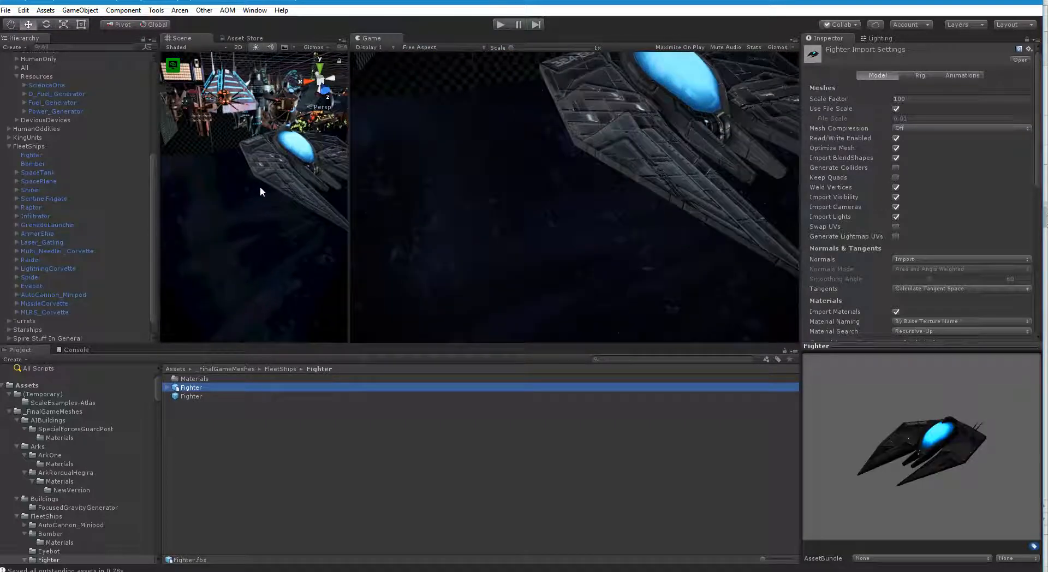
- Add the Arcen Visual Solomesh Ship component to the Fighter in the scene and auto-fix its reported problems
left_click(260, 185)
left_click(266, 176)
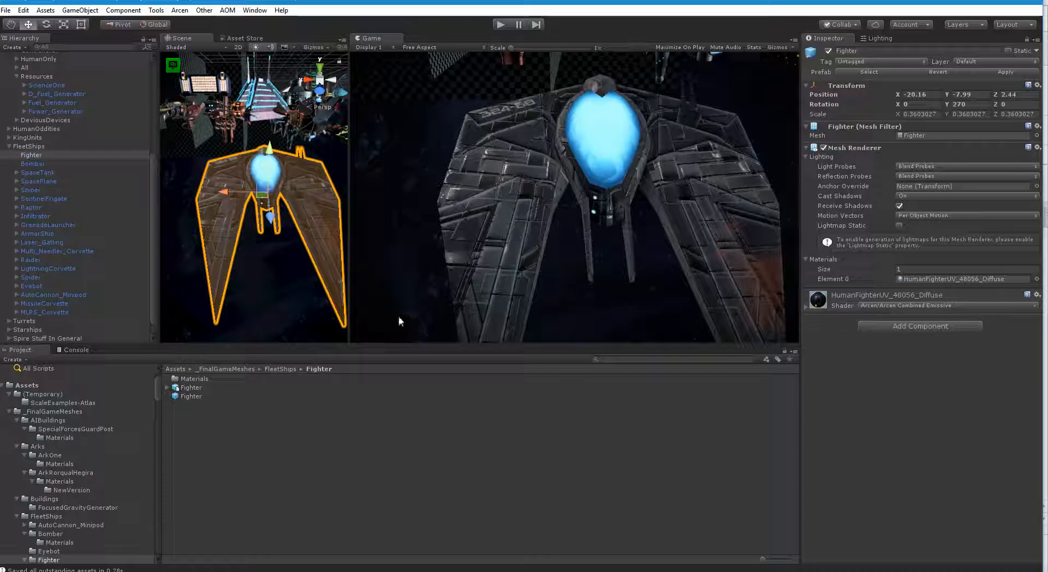
left_click(958, 325)
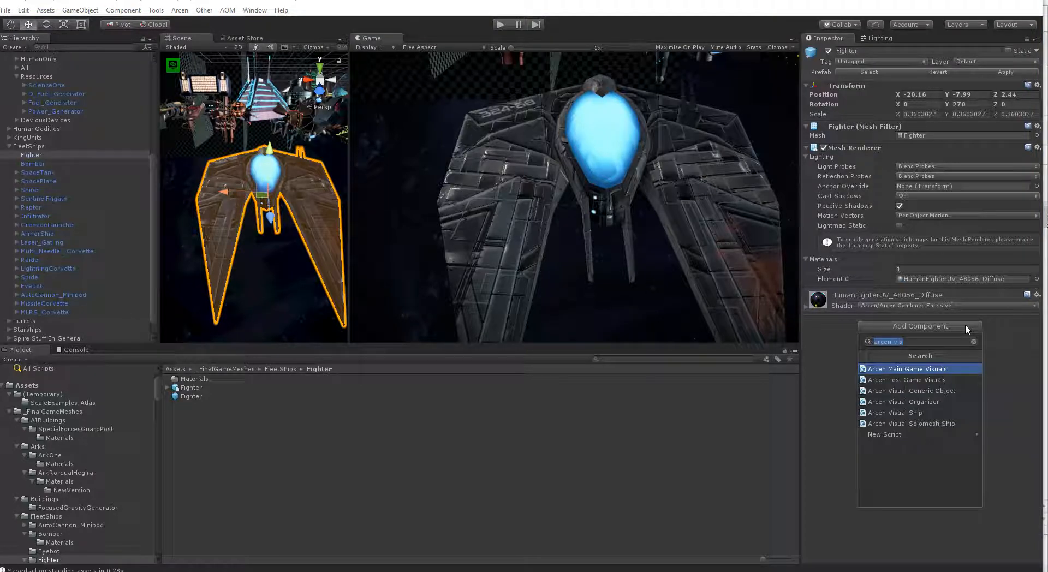
left_click(952, 423)
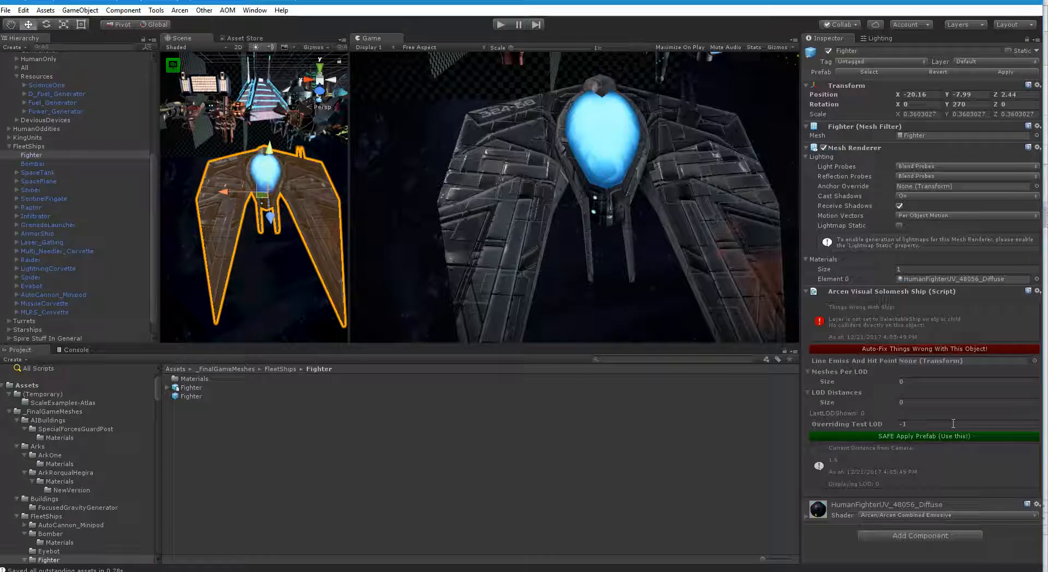
left_click(945, 349)
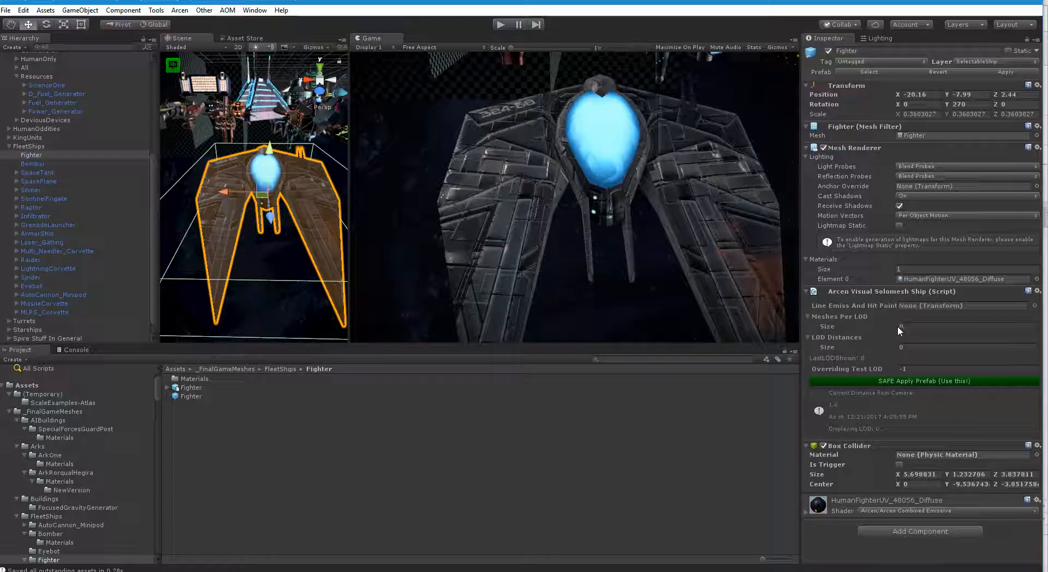
- Set the sizes of Meshes Per LOD and LOD Distances to 1 on the Fighter's Solomesh Ship script
left_click(914, 328)
type("1")
key("Return")
left_click(910, 354)
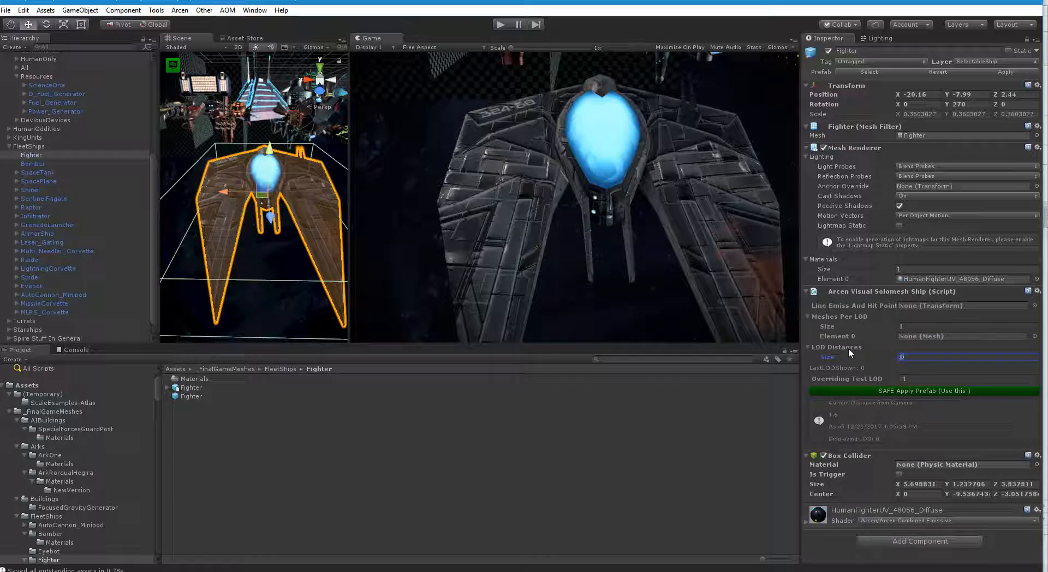
type("1")
key("Return")
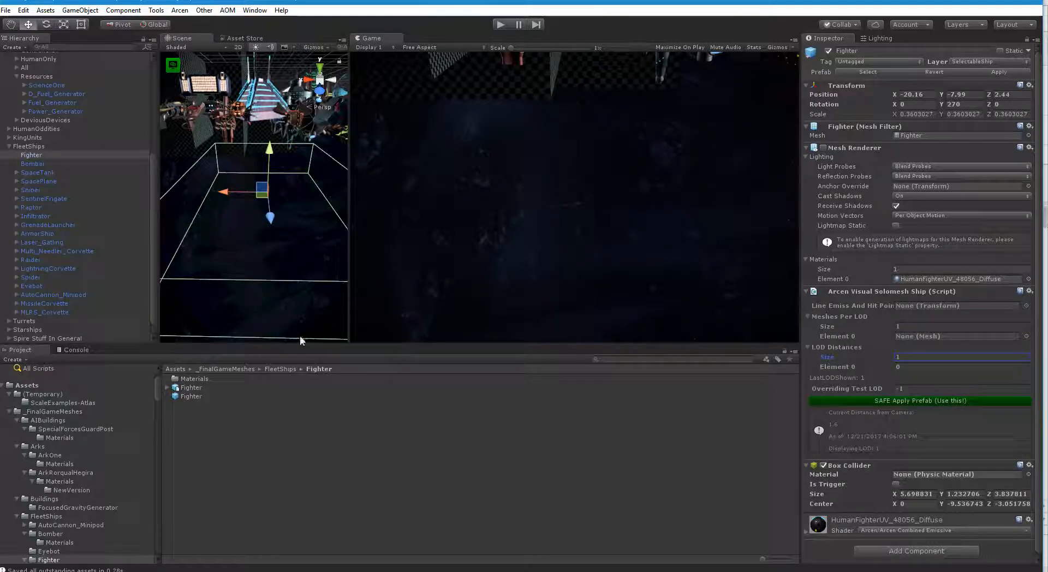
- Assign the Fighter mesh to Element 0 of Meshes Per LOD and set its LOD distance to 6000
left_click(168, 388)
left_click(167, 386)
left_click(38, 154)
left_click_drag(196, 398, 925, 336)
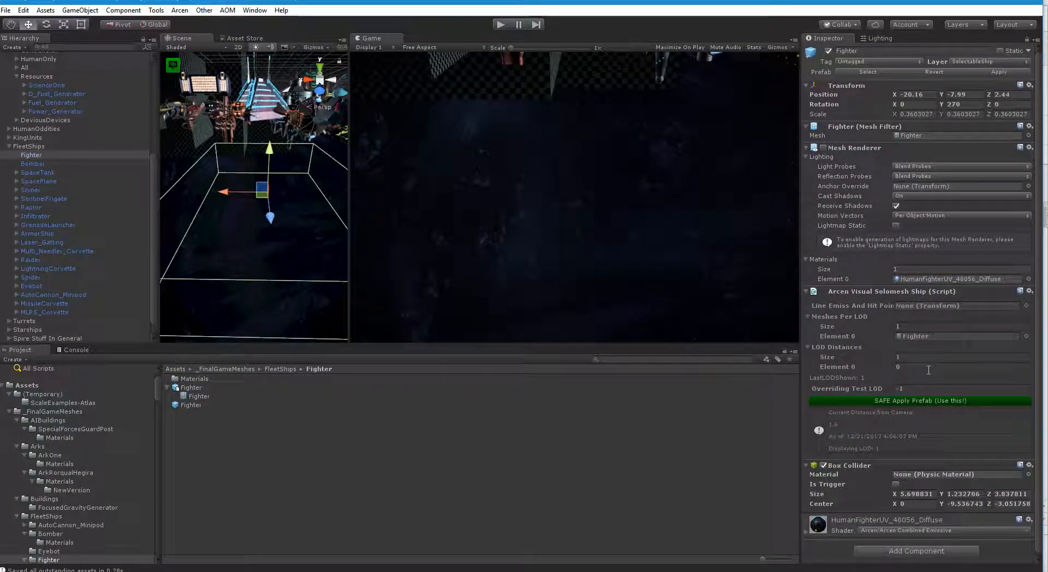
left_click(909, 369)
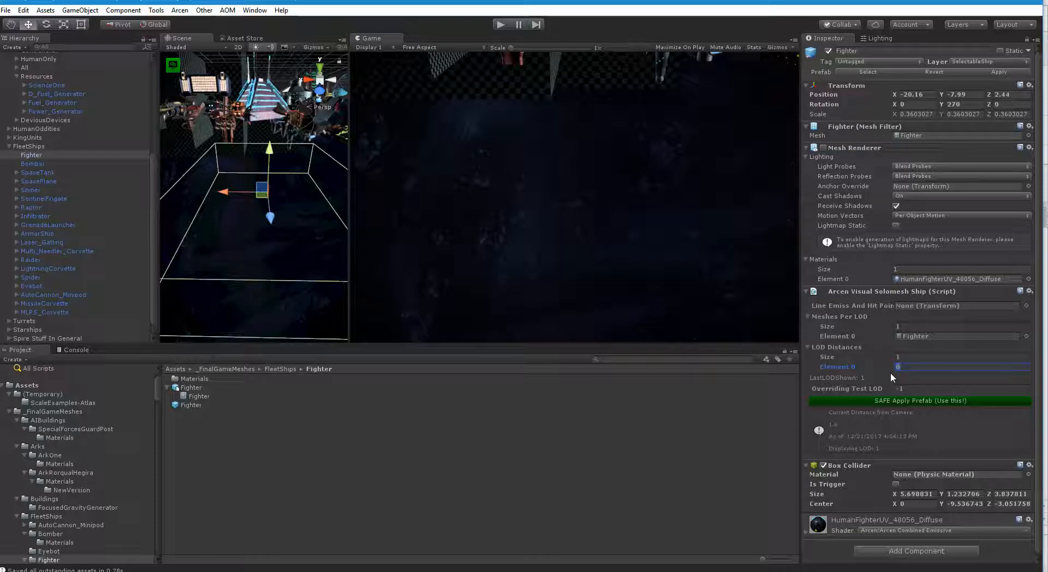
type("6000")
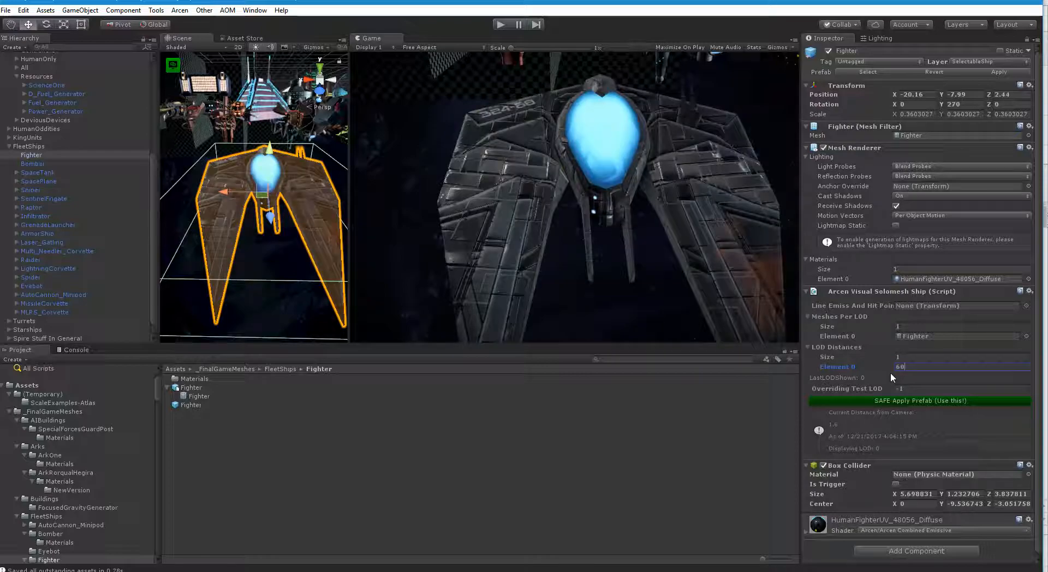
- Set the Fighter's Element 0 LOD distance to 2000, matching the Bomber's farthest LOD, and safely apply the prefab
right_click_drag(510, 190, 331, 177)
left_click(251, 190)
right_click_drag(251, 190, 450, 195)
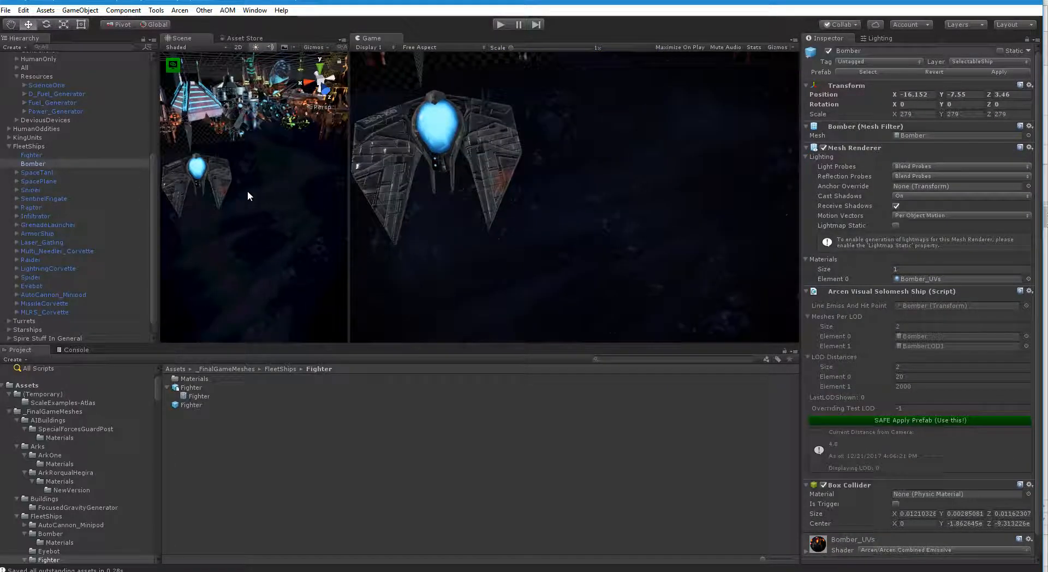
left_click(268, 174)
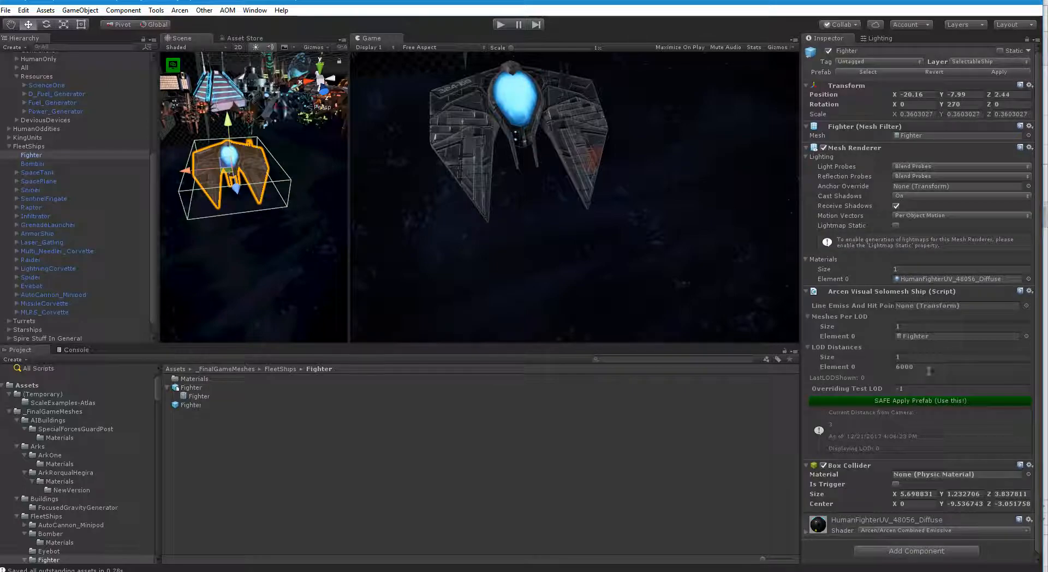
left_click_drag(899, 366, 889, 365)
type("2")
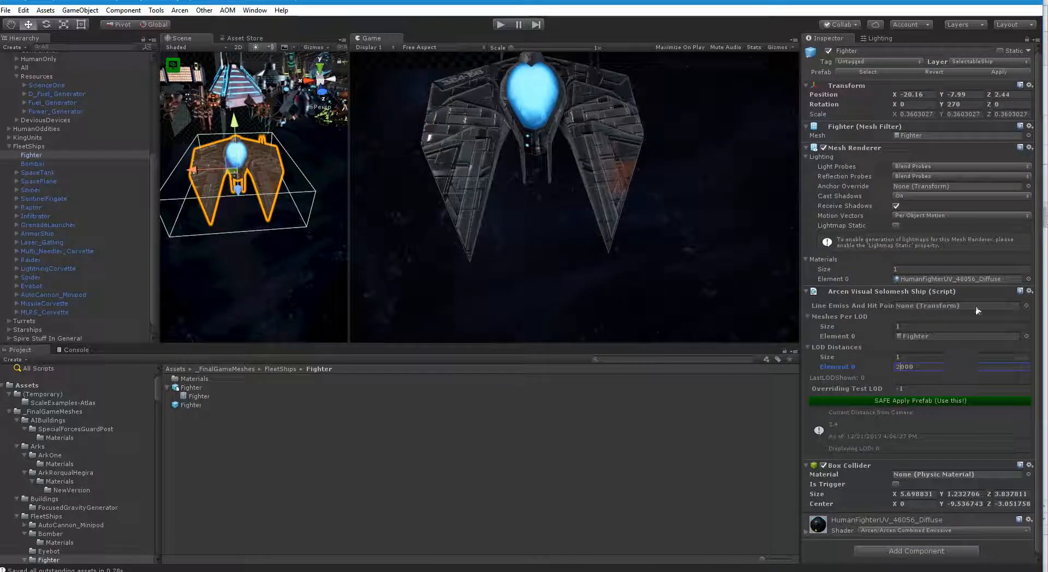
left_click(922, 401)
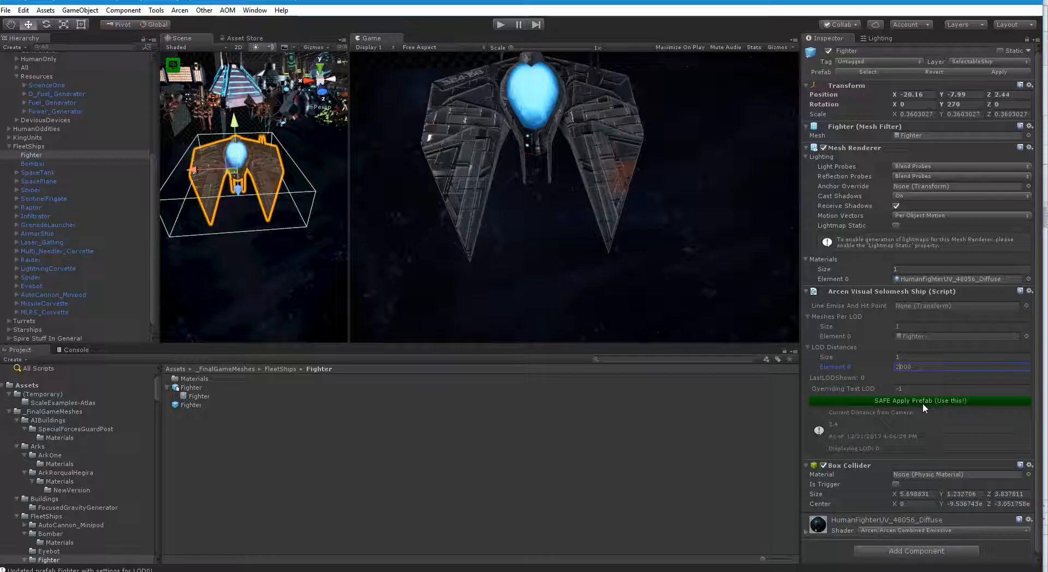
- Assign the Fighter model to the aiwar2goodiebox asset bundle and select the Fighter prefab to check its bundle assignment
left_click(309, 497)
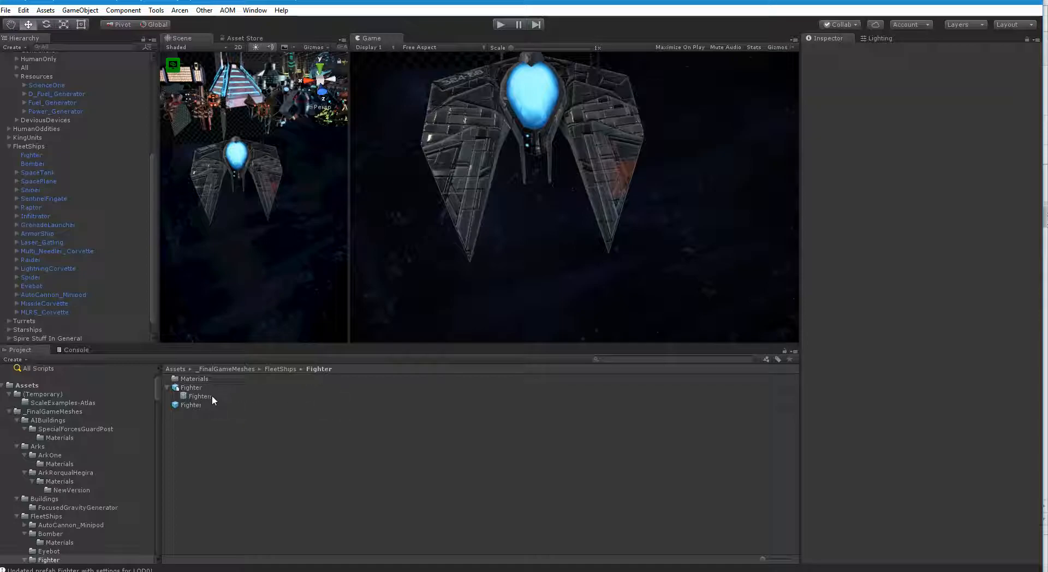
left_click(191, 388)
left_click(904, 558)
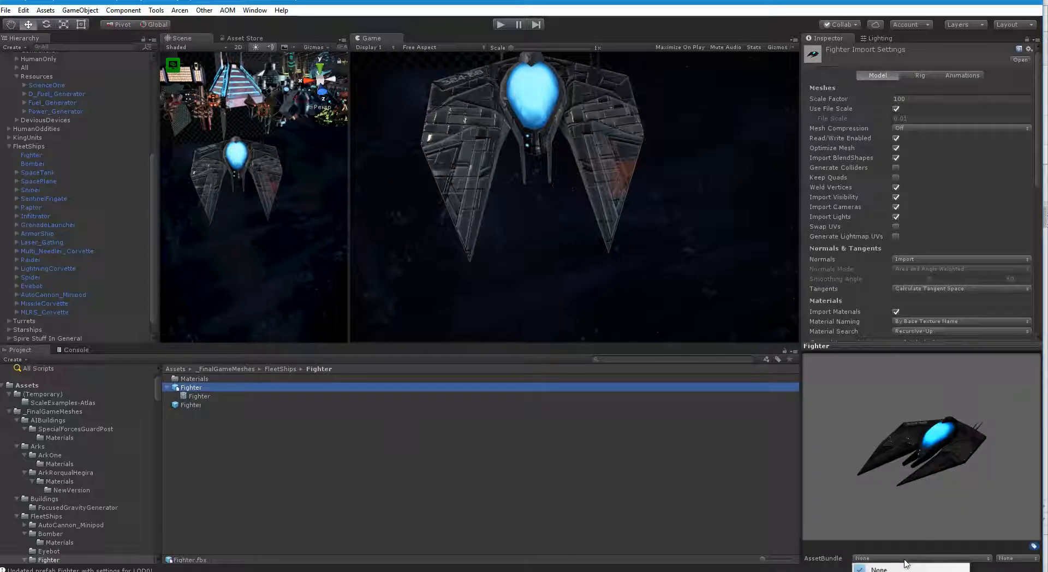
left_click(887, 571)
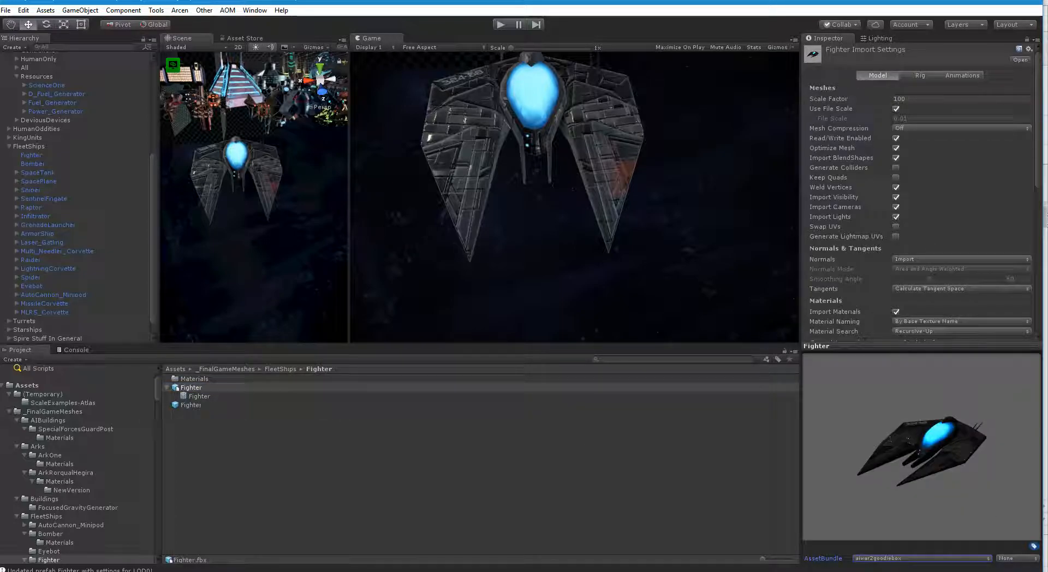
left_click(173, 388)
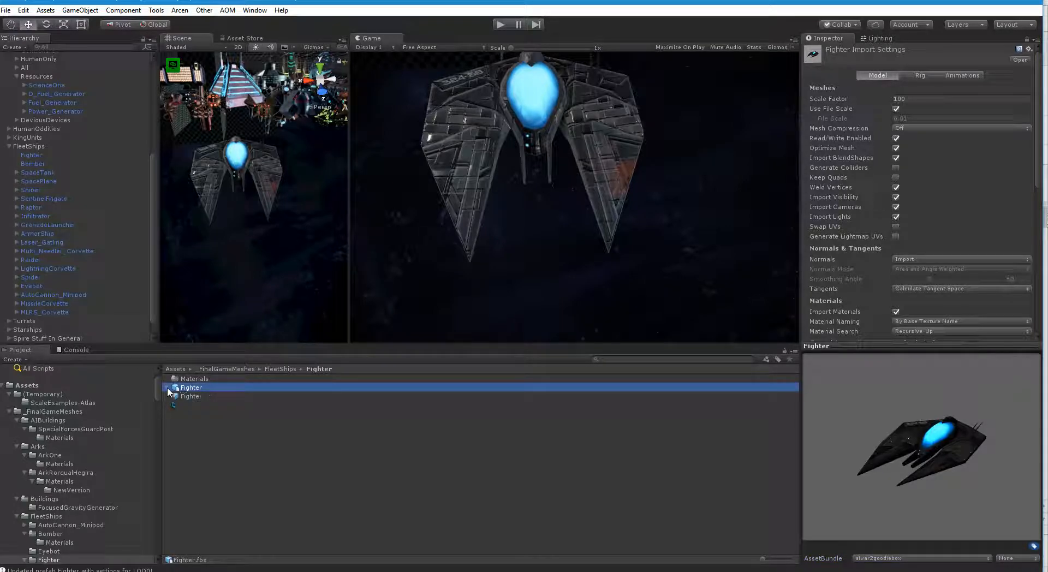
left_click(214, 396)
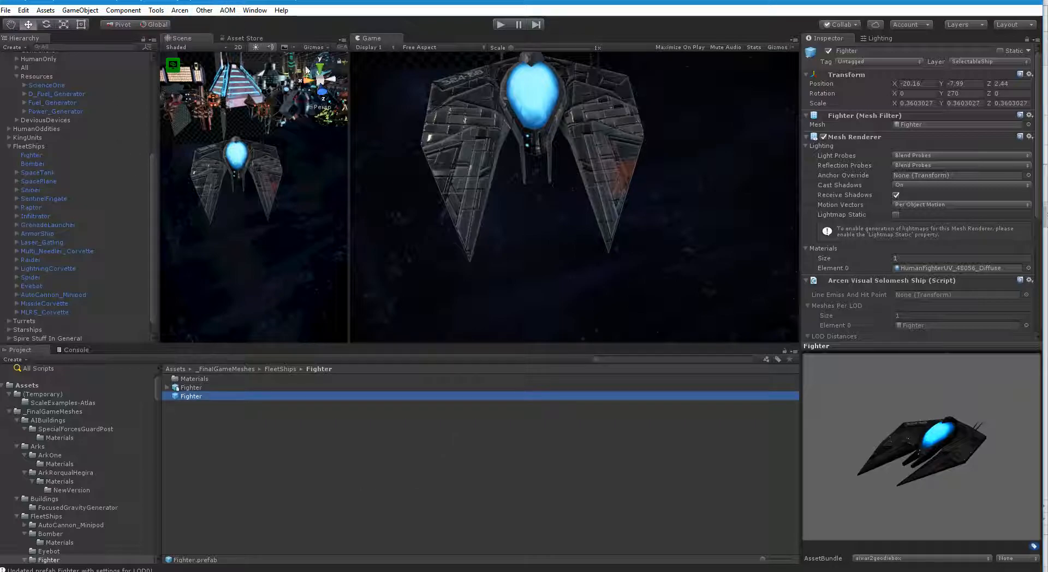
- Save all assets with the Arcen tools and build the Windows asset bundle
left_click(255, 10)
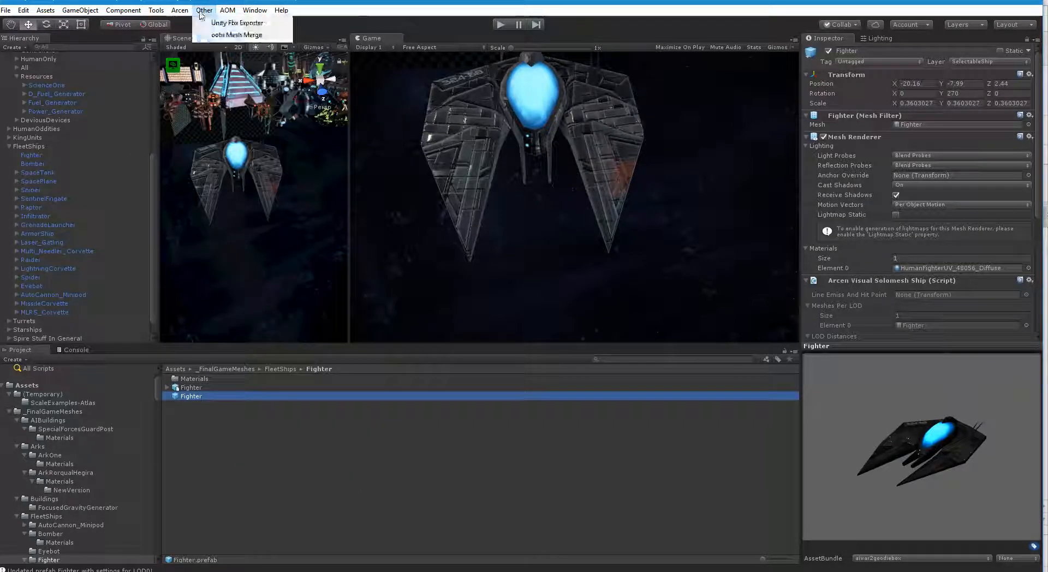
mouse_move(180, 9)
left_click(207, 134)
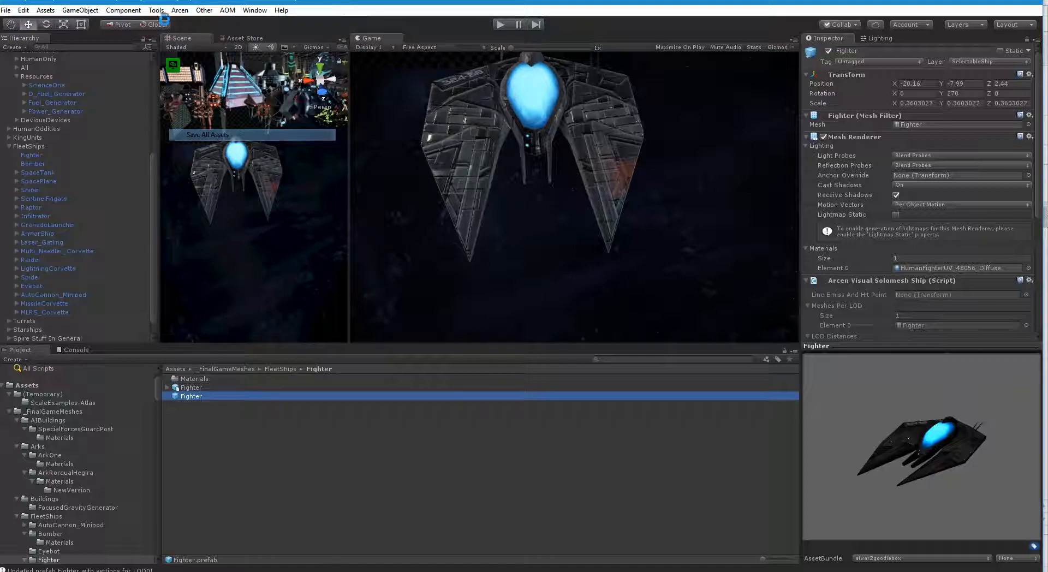
left_click(179, 11)
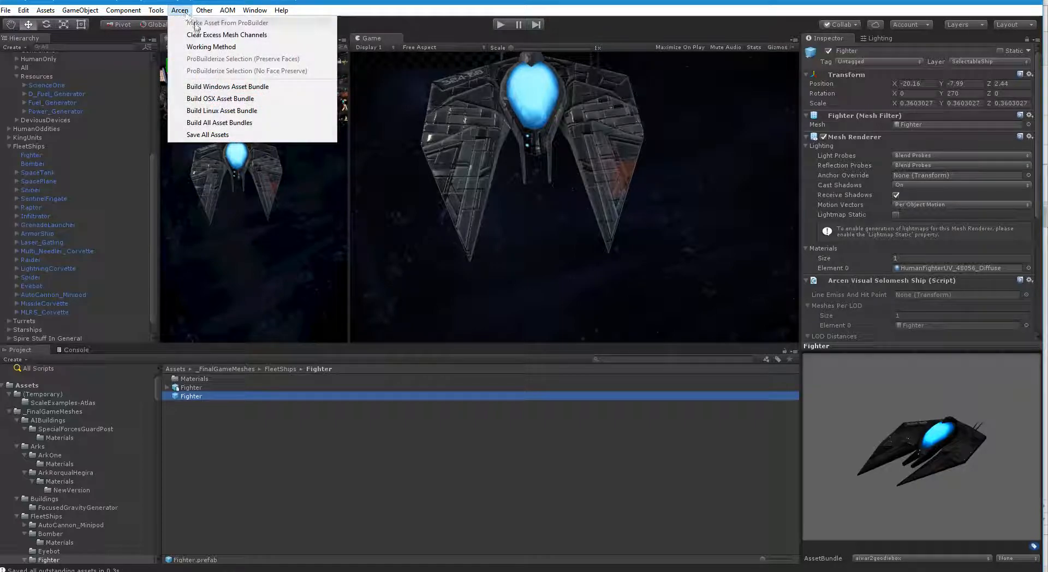
left_click(251, 87)
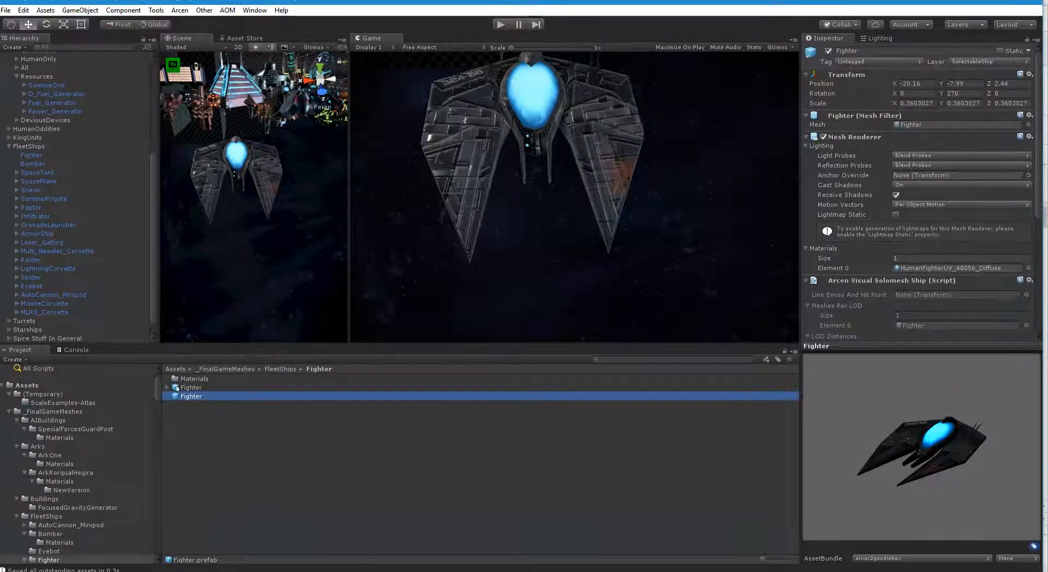
- Switch to Visual Studio, search the entire solution for "fighter" in quotes, and open the Fighter_Mark1 entity's visuals line in KDL_Ships_FleetShips.xml
key("alt+Tab")
key("ctrl+shift+f")
type("\"fighter")
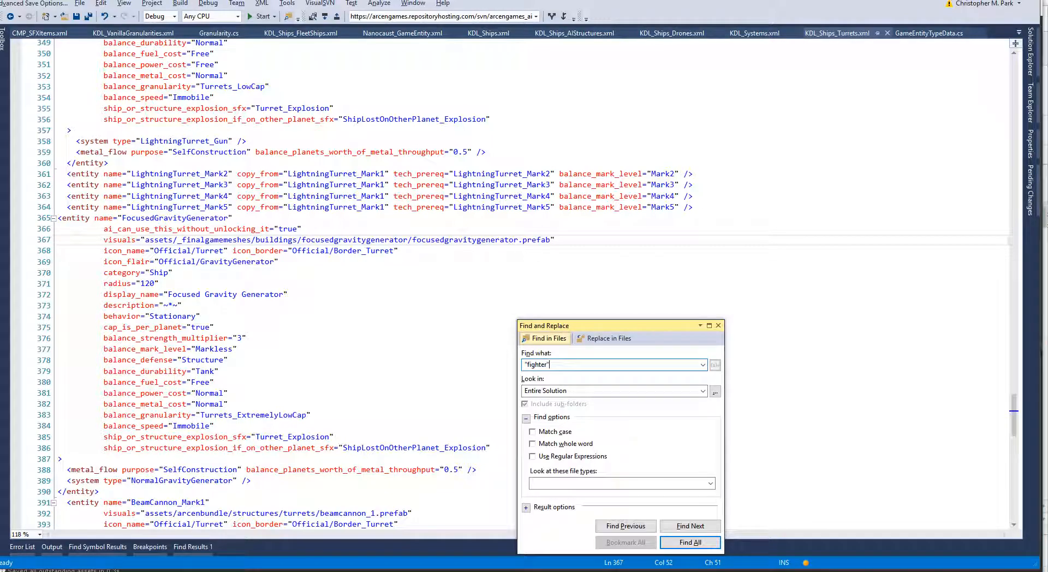
key("Return")
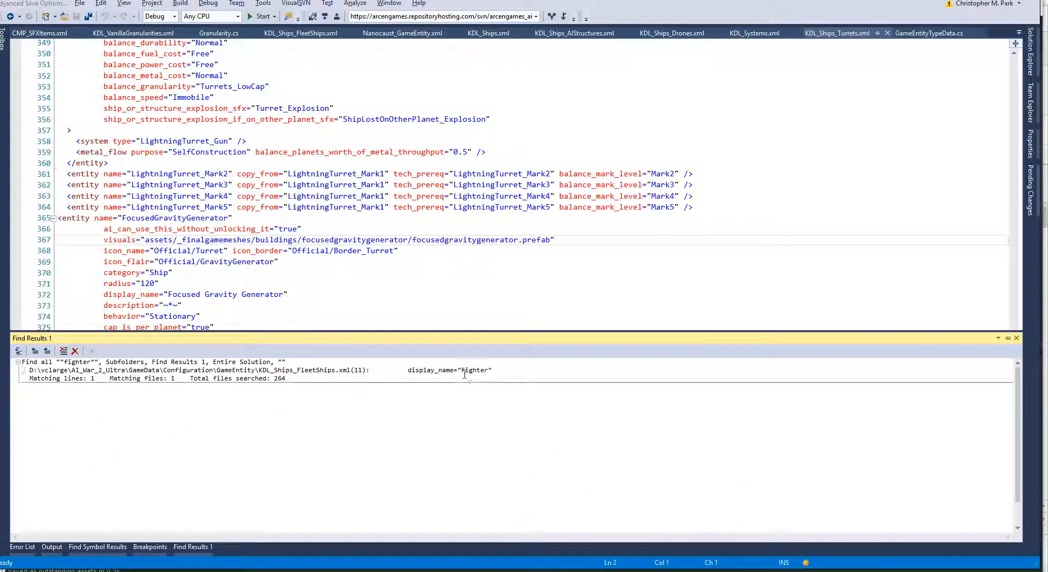
double_click(464, 370)
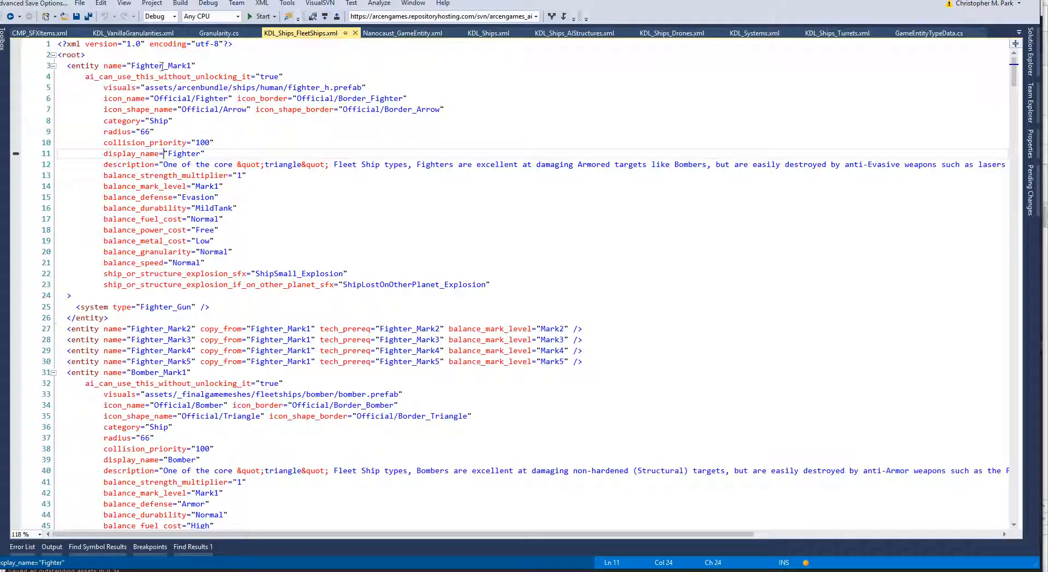
double_click(157, 70)
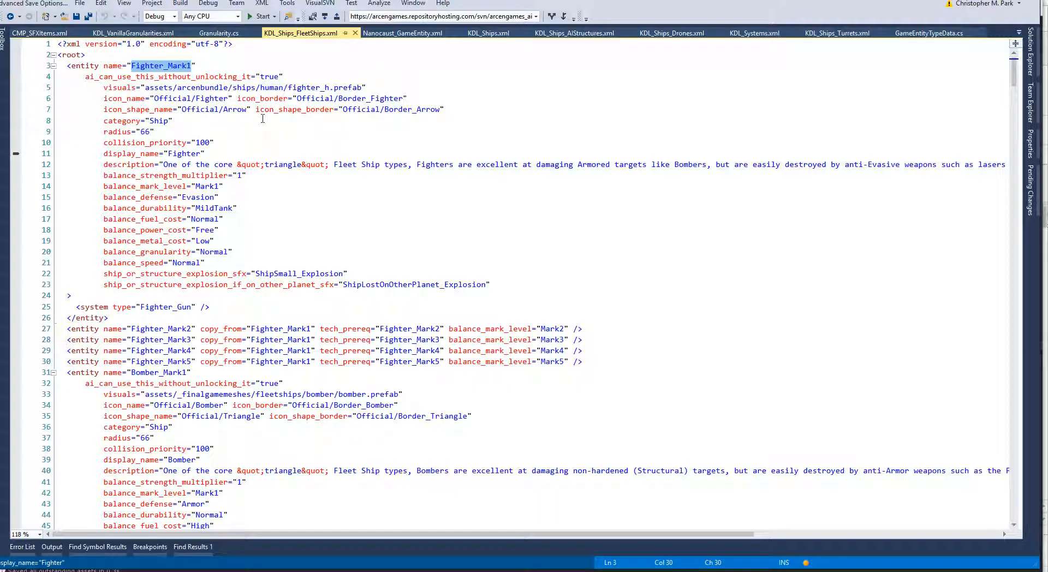
double_click(243, 88)
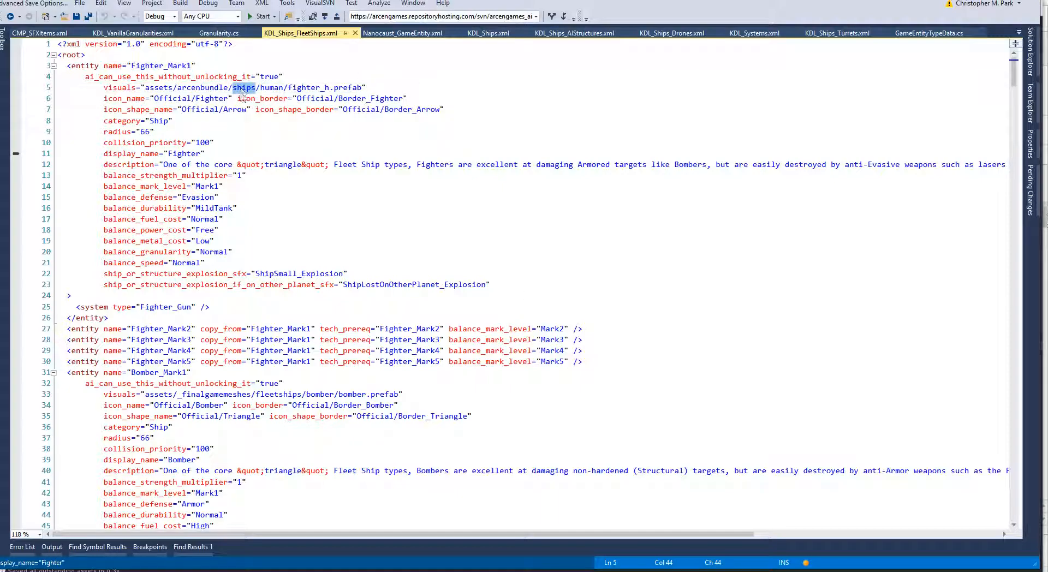
- Search the entire solution for _finalgam and copy the path portion _finalgamemeshes/fleetships from a bomber result
key("ctrl+shift+f")
type("_finalme")
key("Return")
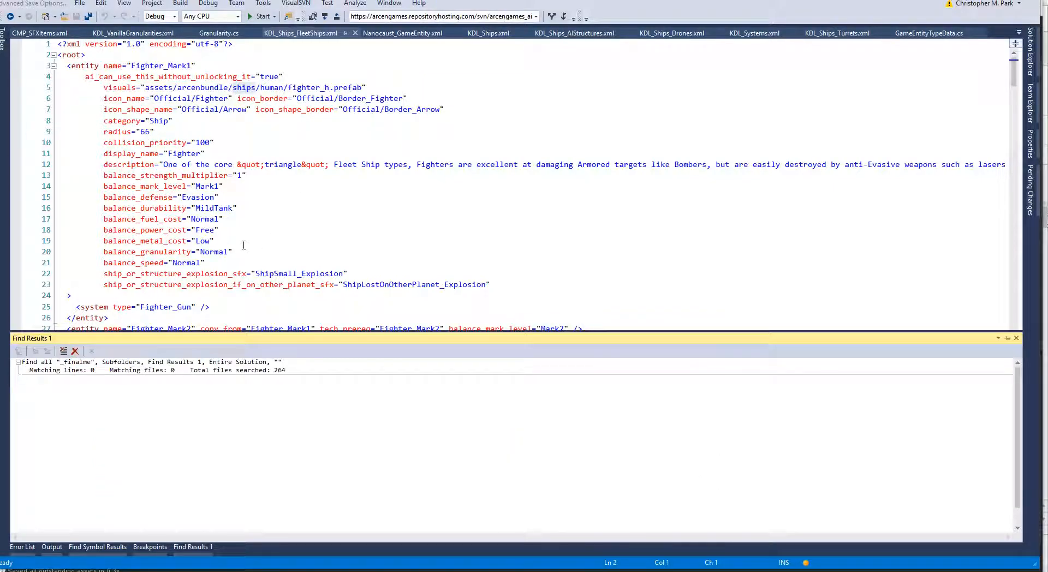
key("ctrl+shift+f")
type("_")
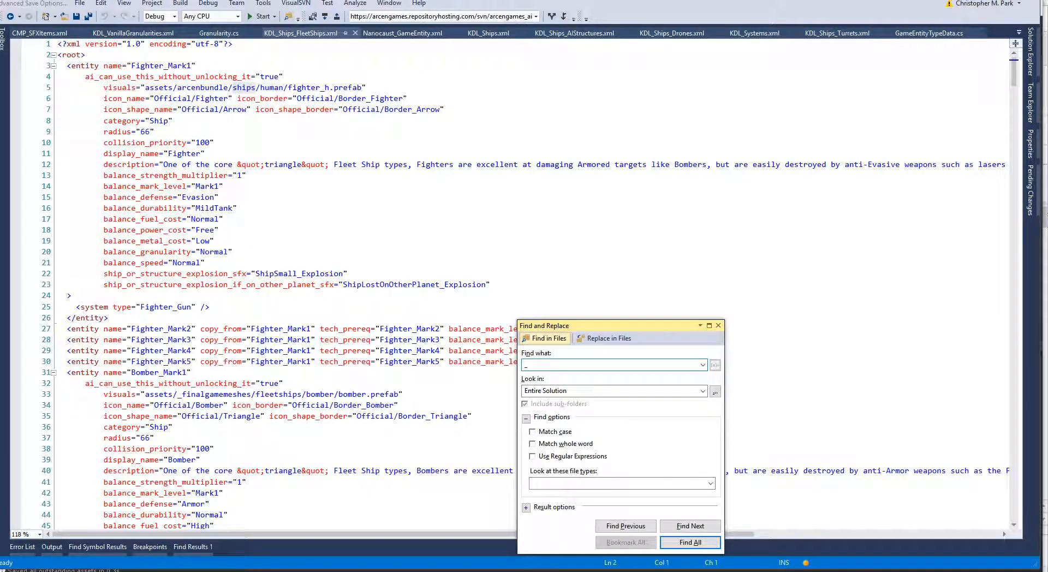
type("finalgam")
key("Return")
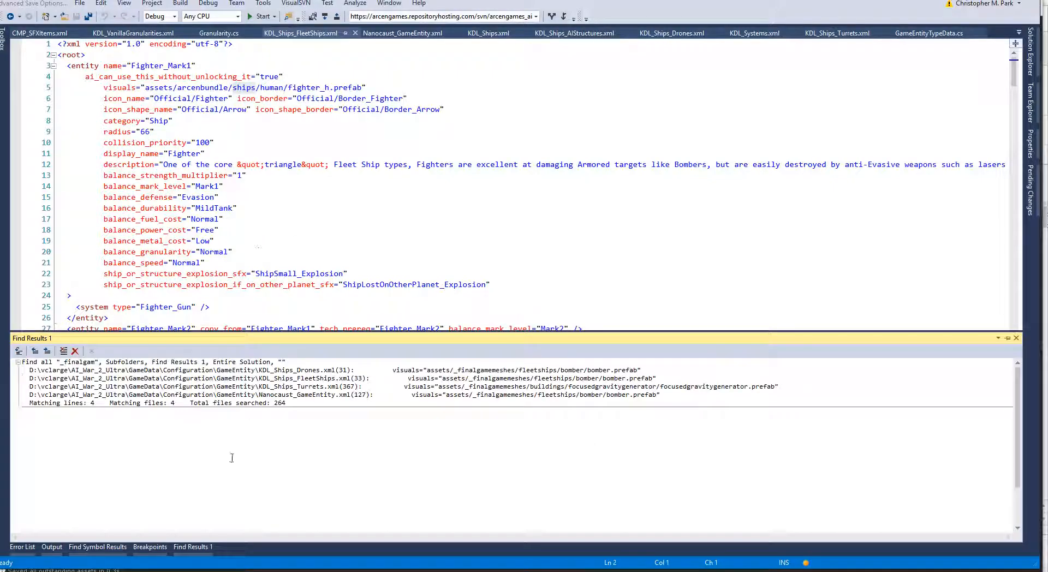
left_click_drag(455, 370, 556, 370)
key("ctrl+c")
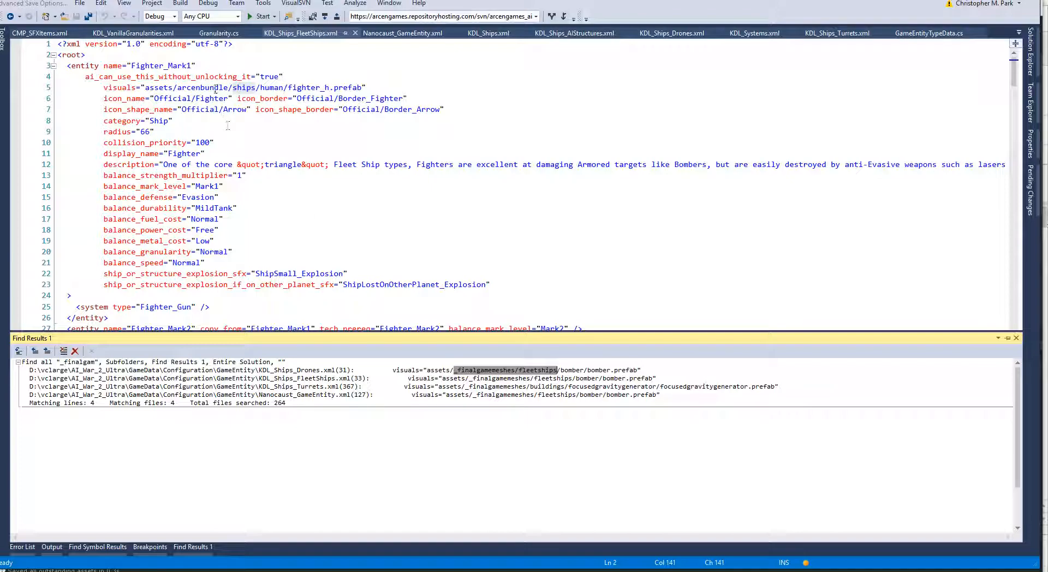
- Change the Fighter_Mark1 visuals path to assets/_finalgamemeshes/fleetships/fighter/fighter.prefab and save the file
left_click(201, 88)
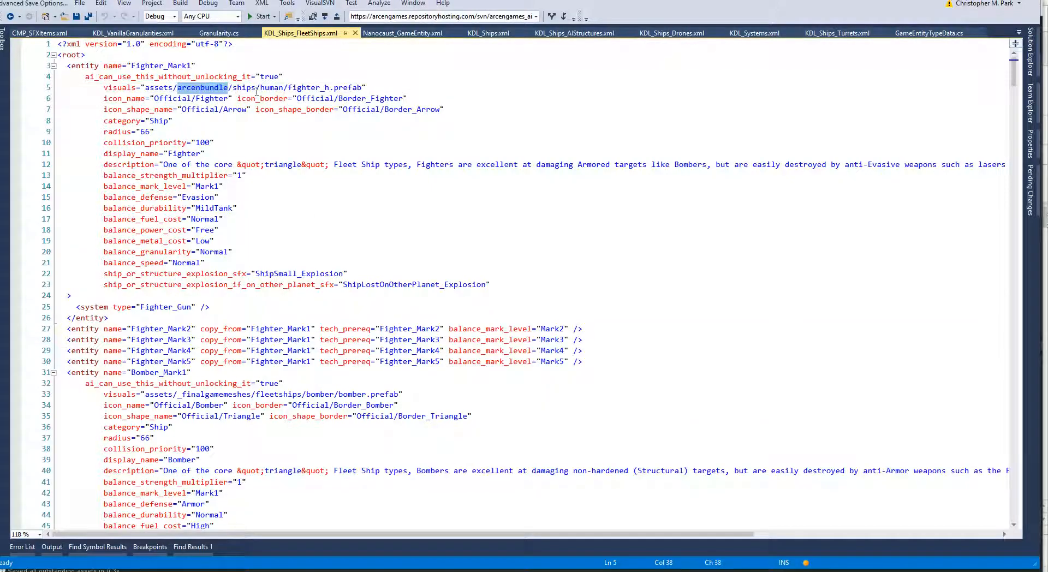
left_click(289, 90, "shift")
key("ctrl+v")
key("ctrl+s")
left_click_drag(306, 87, 346, 87)
type("/fighter")
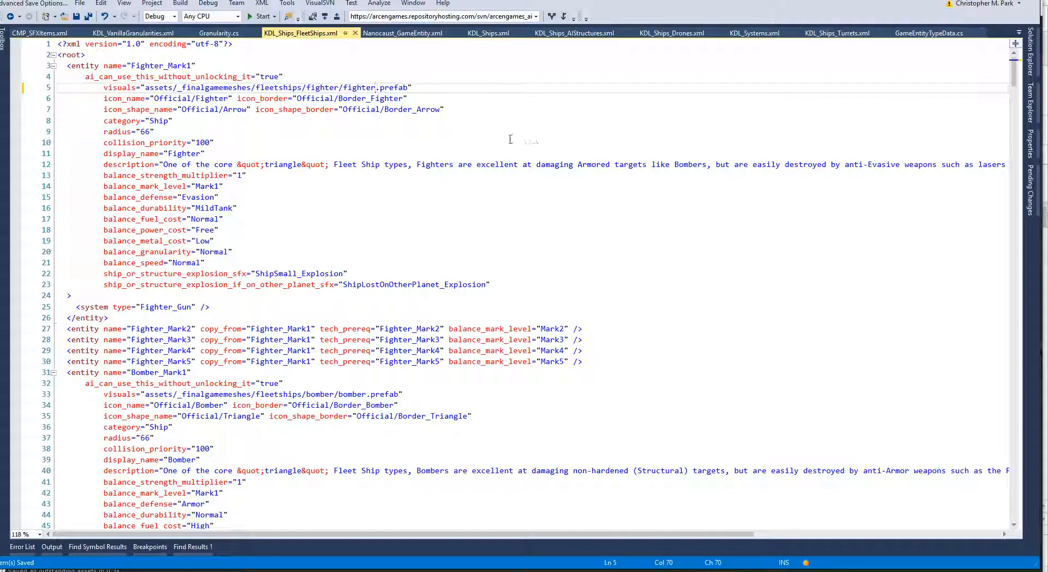
- Look up the test spawn attribute in GameEntityTypeData.cs, add test_spawn_for_player="true" to Fighter_Mark1's visuals line, and save
left_click(982, 34)
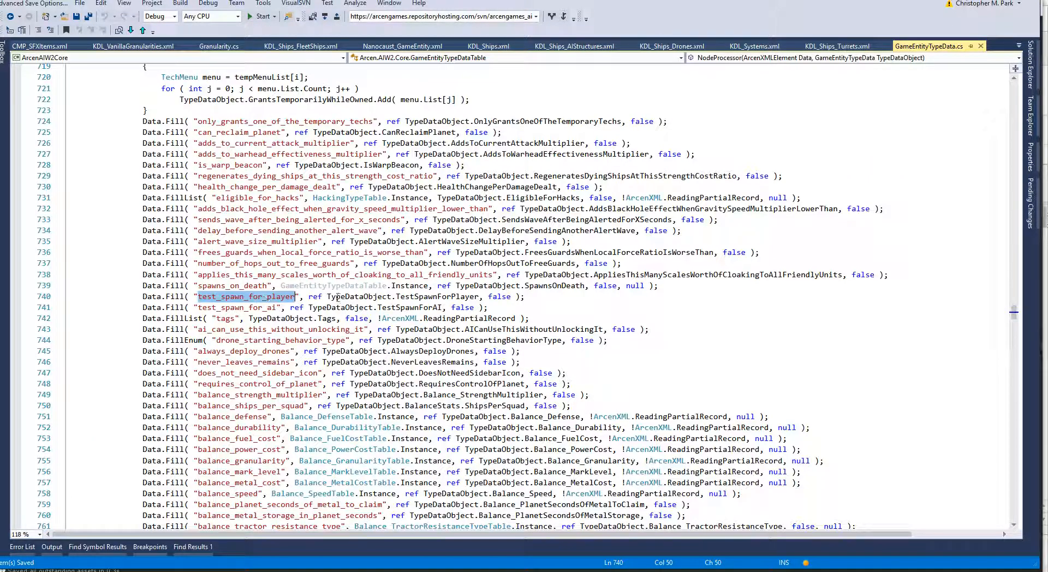
left_click(301, 46)
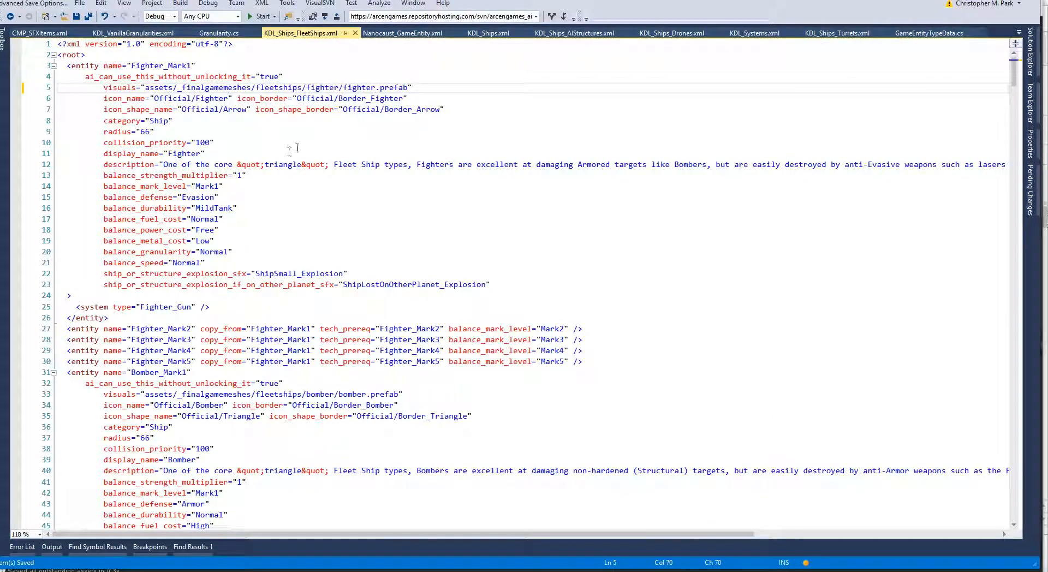
left_click(414, 88)
type("test_spawn_for_player")
type("=\"true\"")
key("ctrl+s")
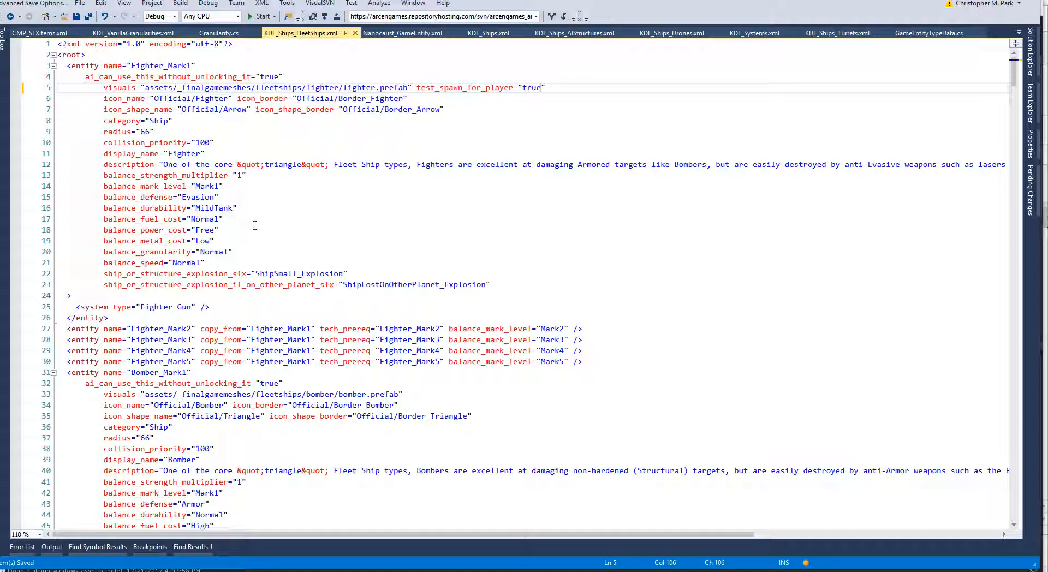
double_click(215, 255)
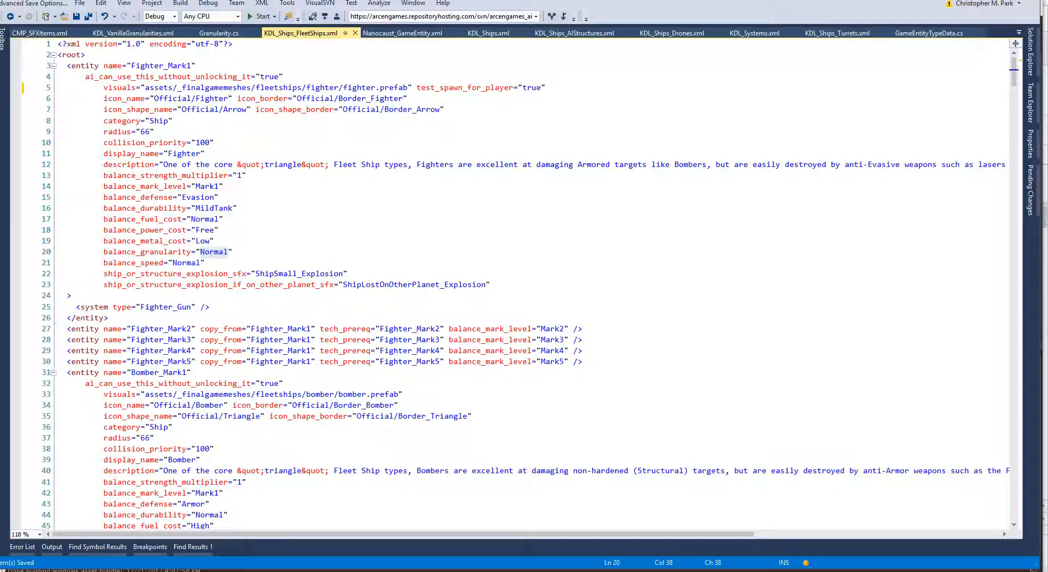
- Switch to the ActualGame project in Unity, run the game to test the fighter's loading, and stop it
key("alt+Tab")
left_click(491, 21)
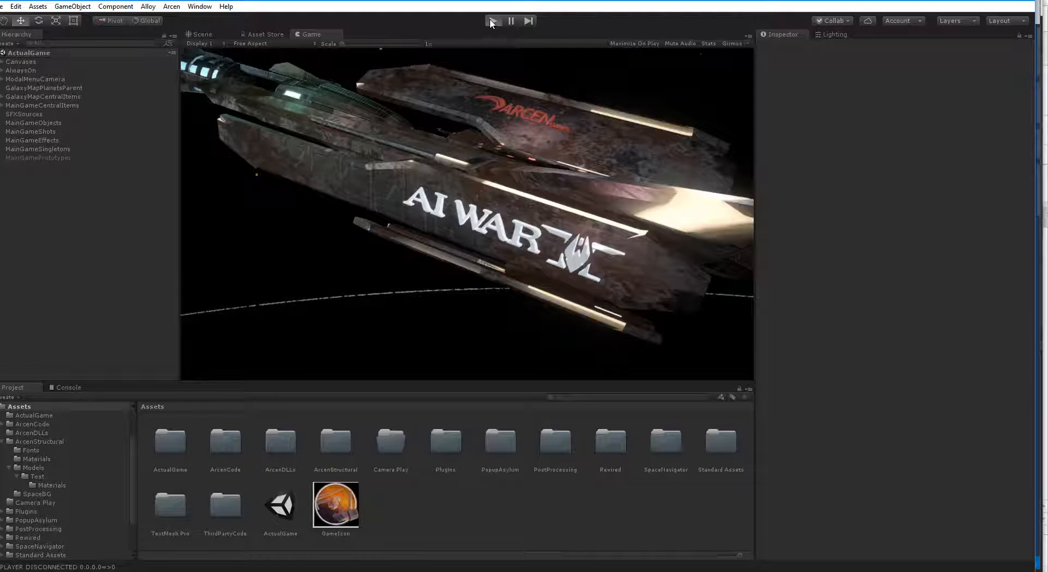
left_click(492, 20)
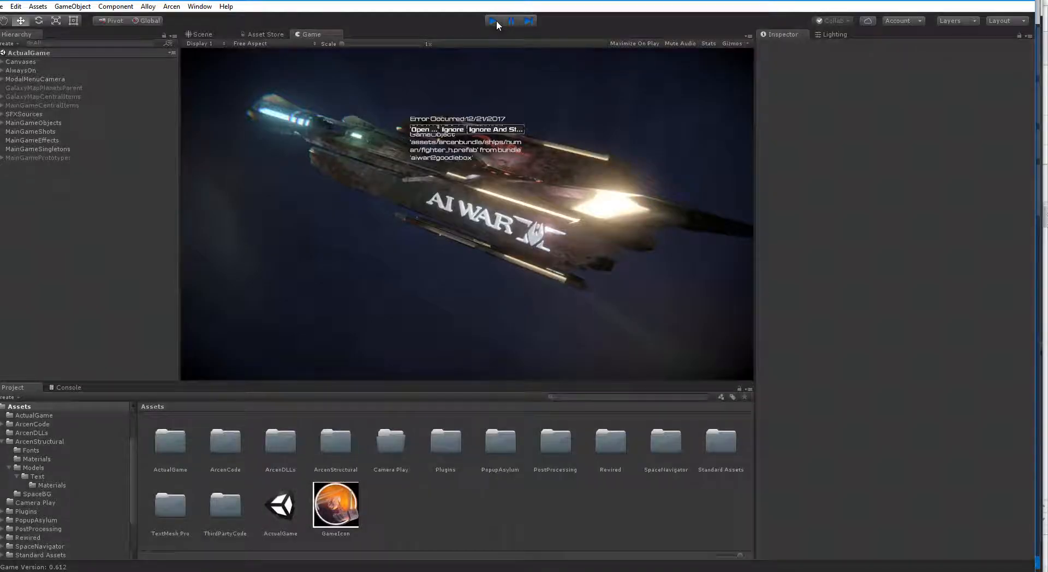
- Return to Visual Studio, copy Fighter_Mark1's full prefab path, and search the entire solution for fighter_h
key("alt+Tab")
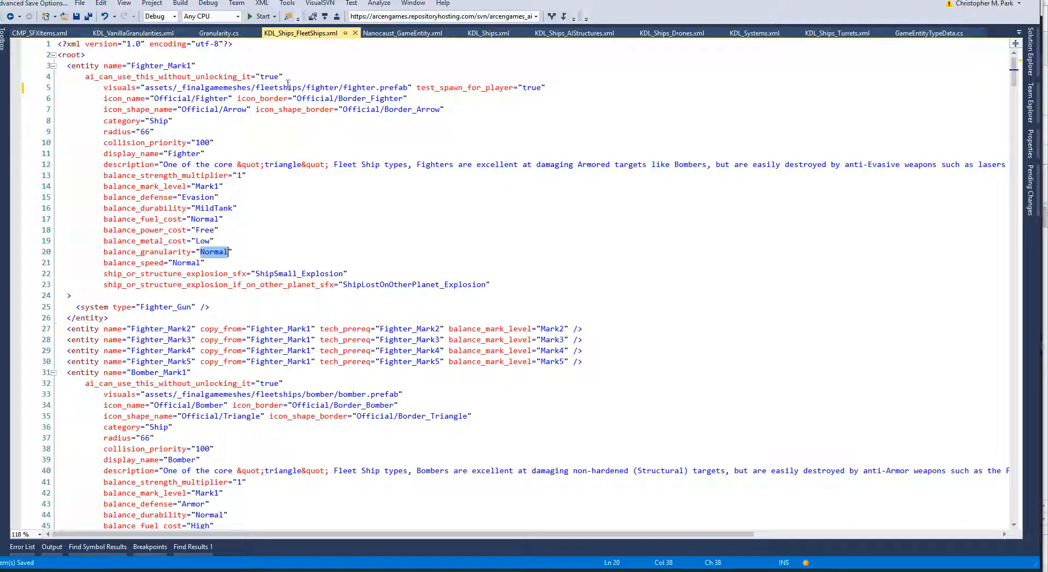
left_click(407, 87)
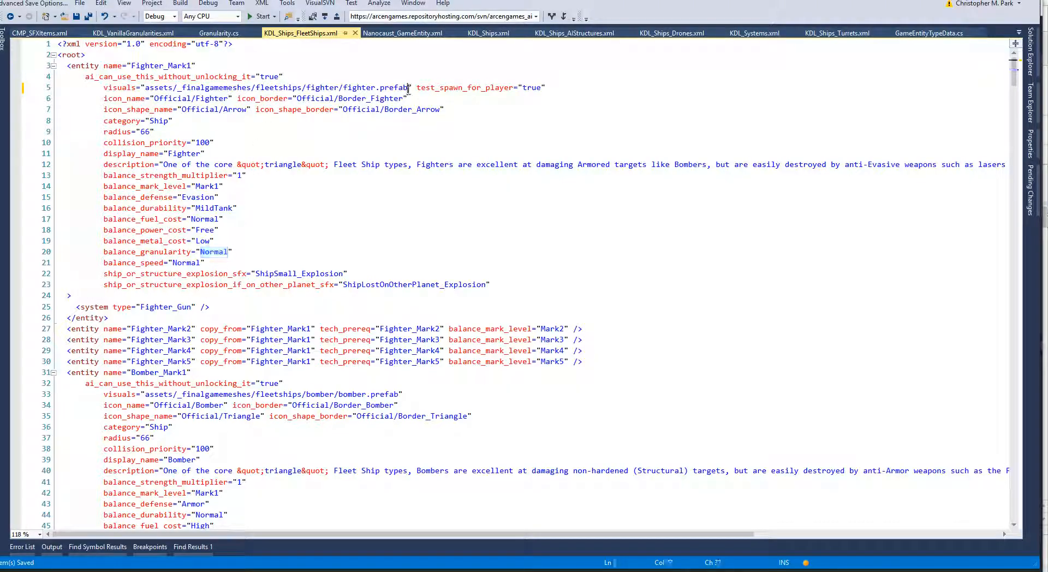
left_click(148, 88, "shift")
left_click(145, 87, "shift")
key("ctrl+c")
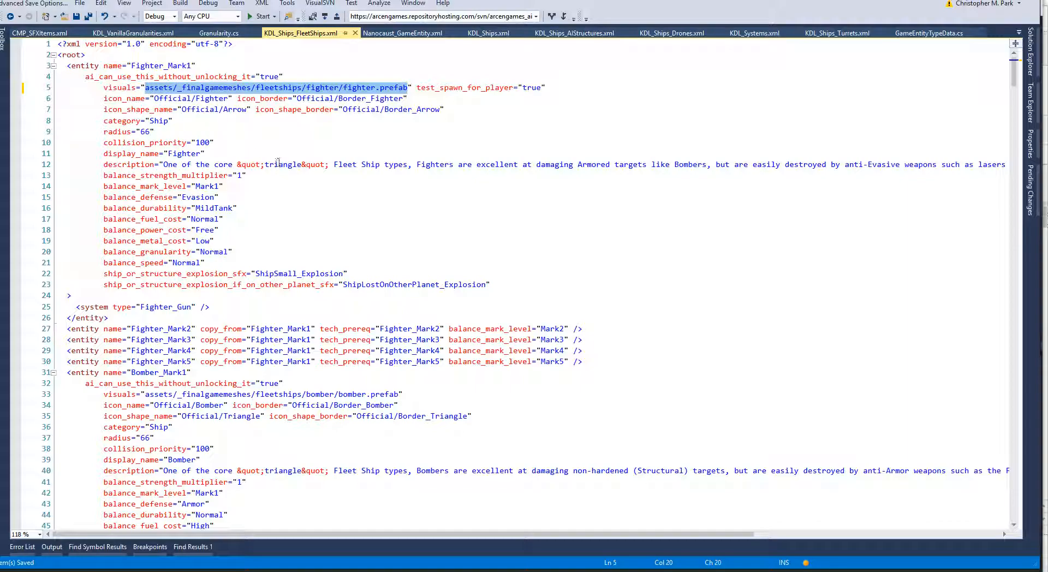
type("fighter_h")
key("Return")
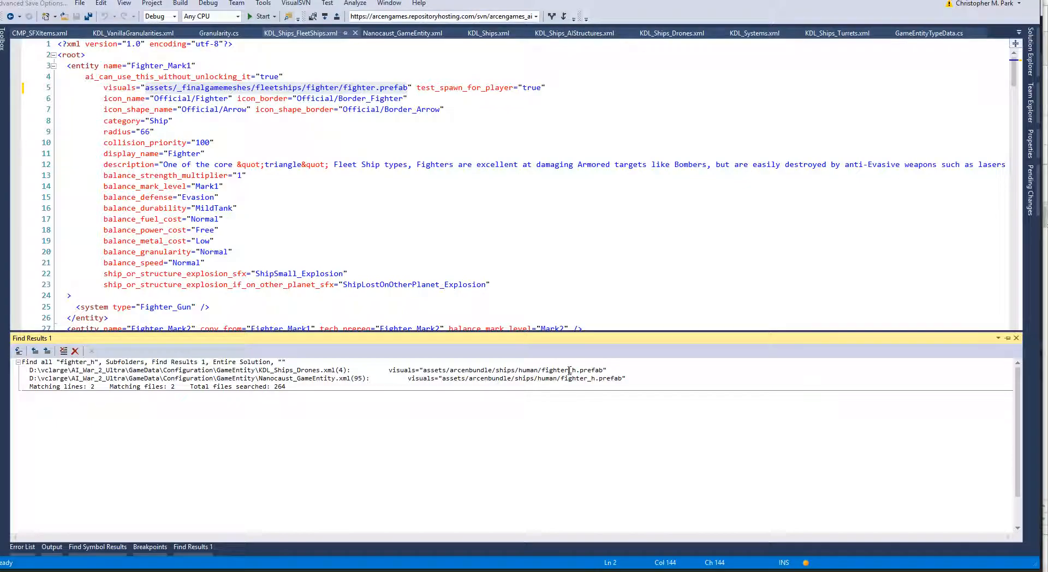
- Replace FighterDrone_Mark1's visuals path in KDL_Ships_Drones.xml with assets/_finalgamemeshes/fleetships/fighter/fighter.prefab and save
double_click(581, 370)
key("shift+Escape")
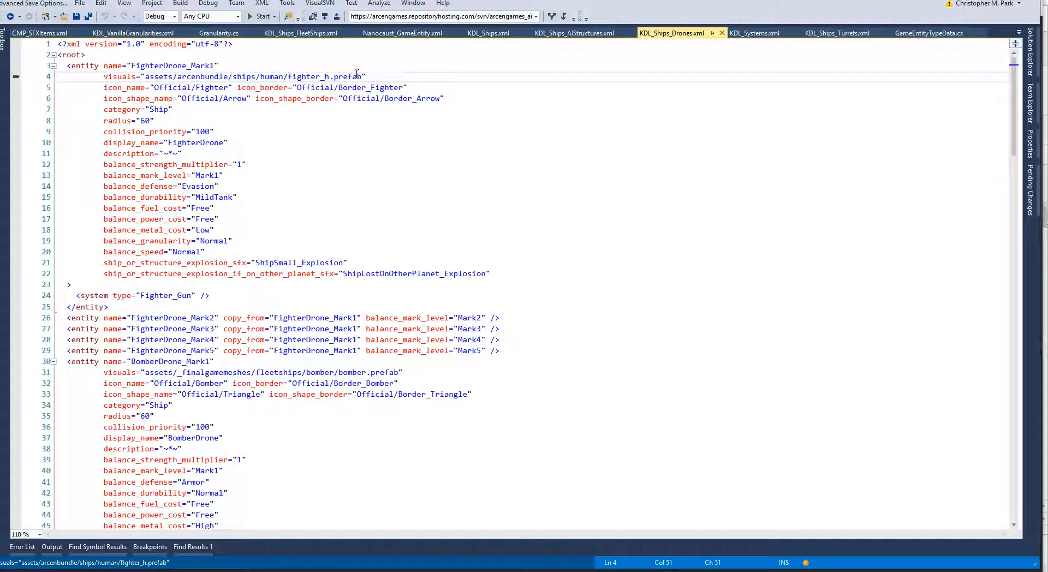
left_click(361, 76)
left_click(145, 77, "shift")
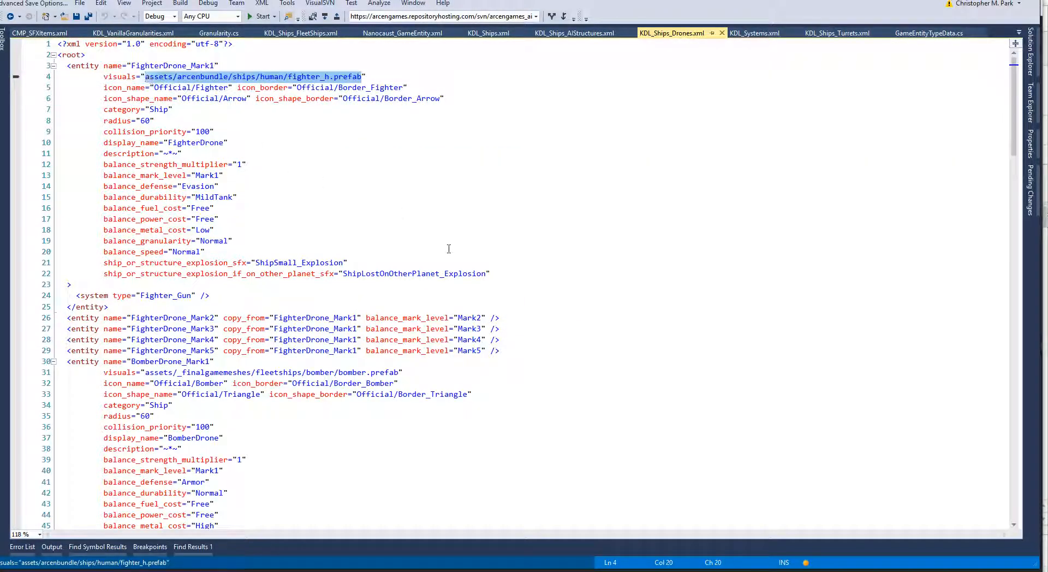
key("ctrl+v")
key("ctrl+s")
- Replace Mutation_Mark1's visuals path in Nanocaust_GameEntity.xml with assets/_finalgamemeshes/fleetships/fighter/fighter.prefab and save
left_click(192, 547)
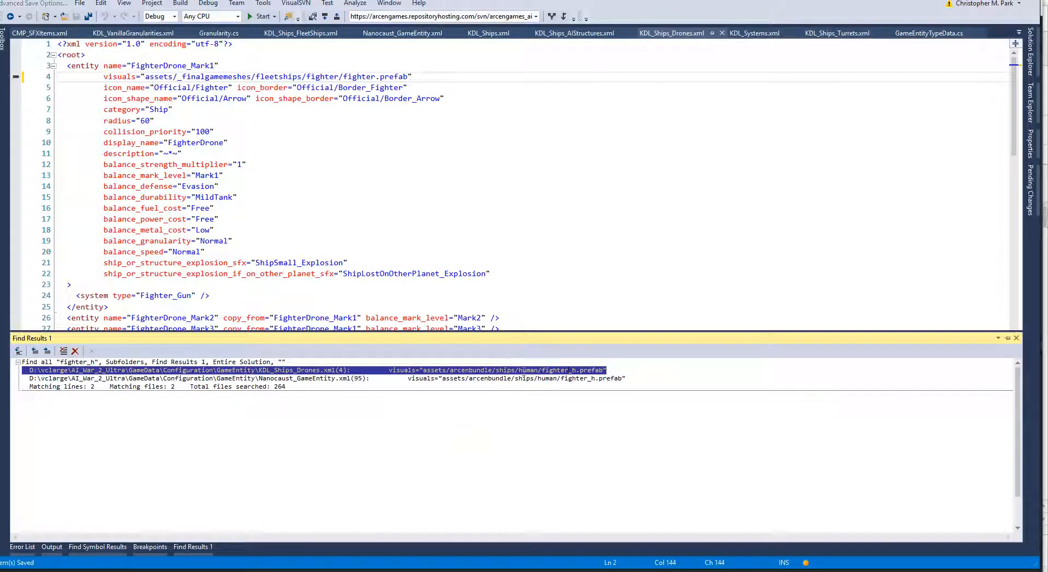
double_click(525, 378)
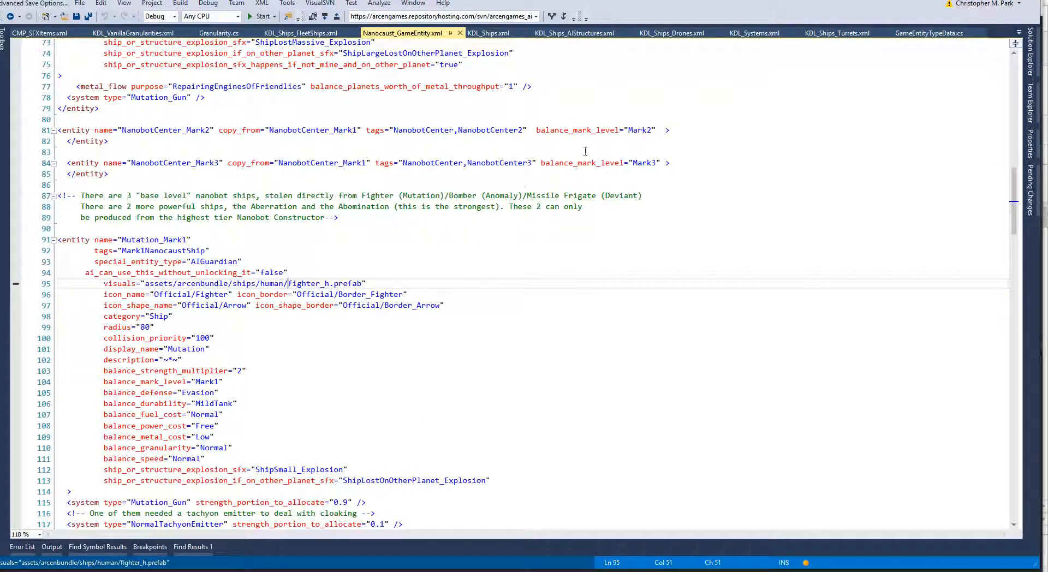
left_click(145, 283)
left_click(361, 283, "shift")
key("ctrl+v")
key("ctrl+s")
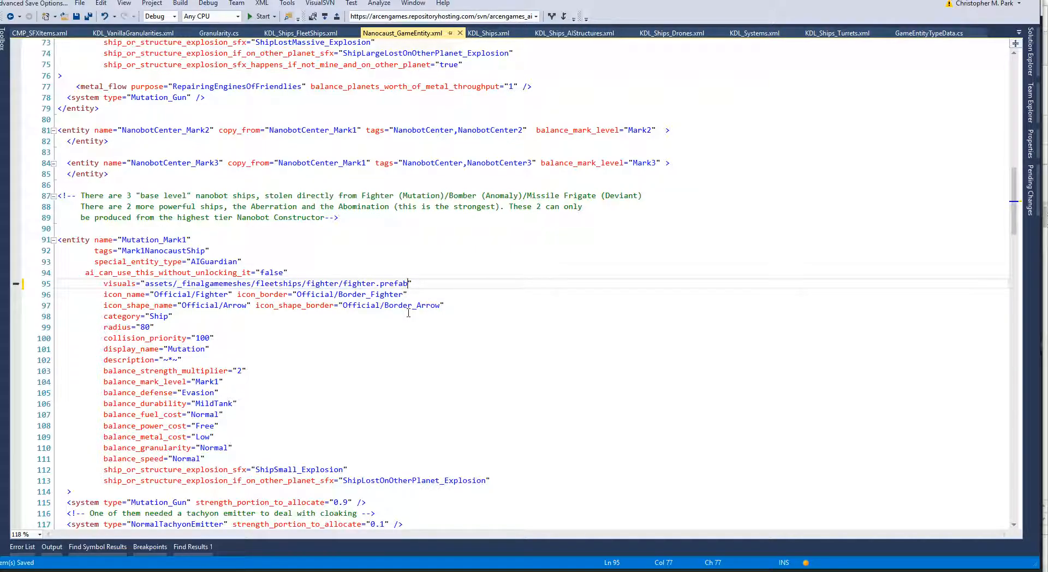
- Switch to the ActualGame project in Unity, run the game, and start a new game on the Clusters map
key("super+Tab")
left_click(511, 93)
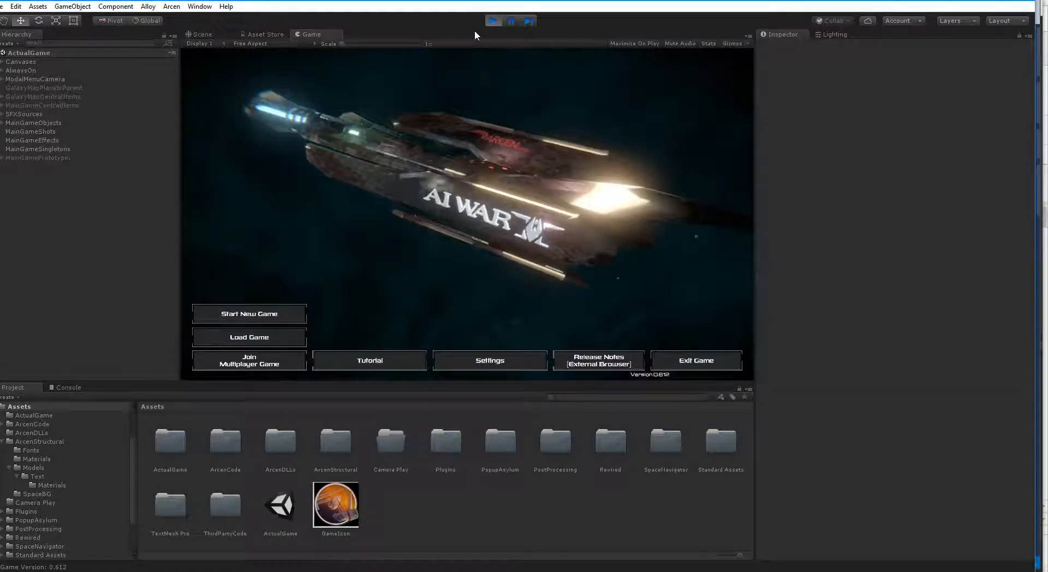
left_click(249, 313)
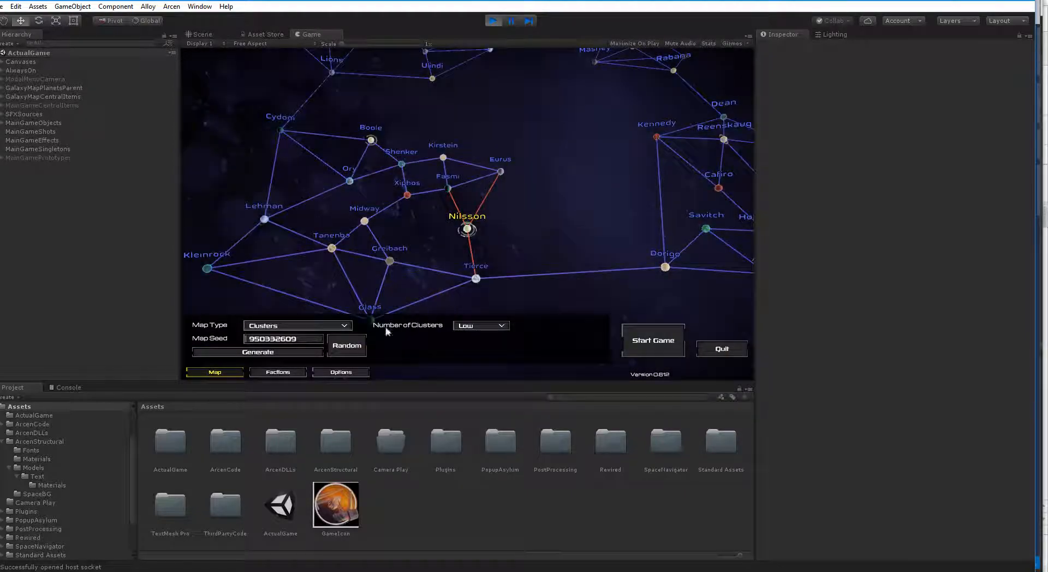
left_click(630, 334)
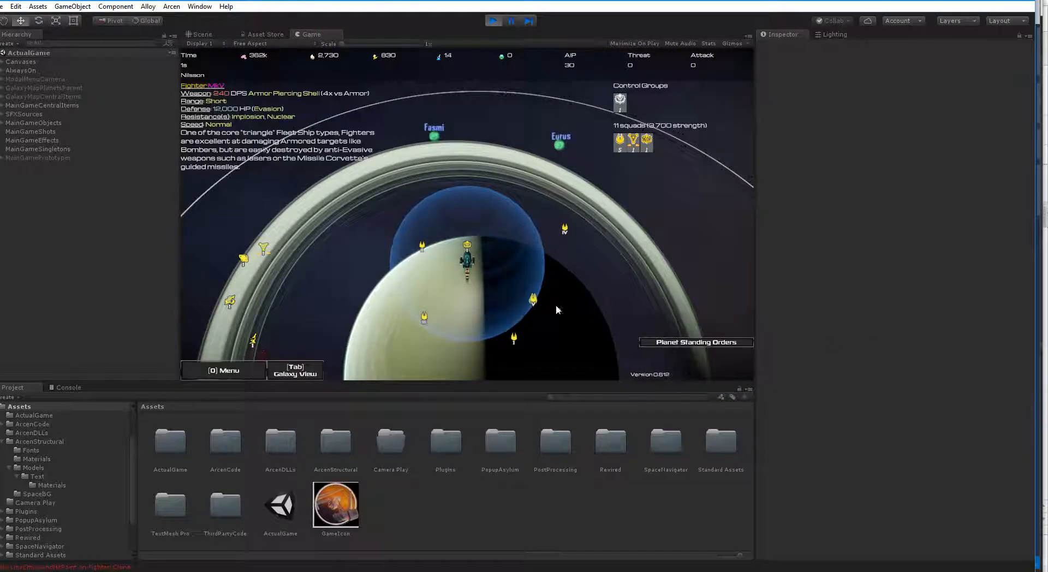
- Examine the Mark IV fighter squad up close, order it to move to check its orientation, and stop the game
scroll(626, 275, "up", 5)
scroll(532, 209, "down", 5)
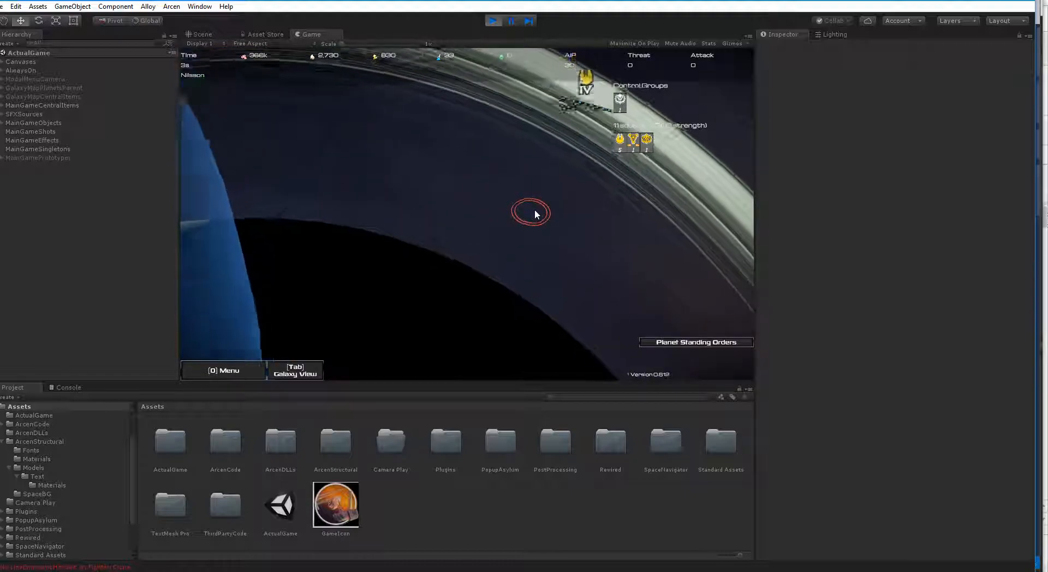
middle_click_drag(527, 274, 536, 357)
middle_click_drag(478, 330, 460, 210)
left_click(454, 194)
right_click(353, 299)
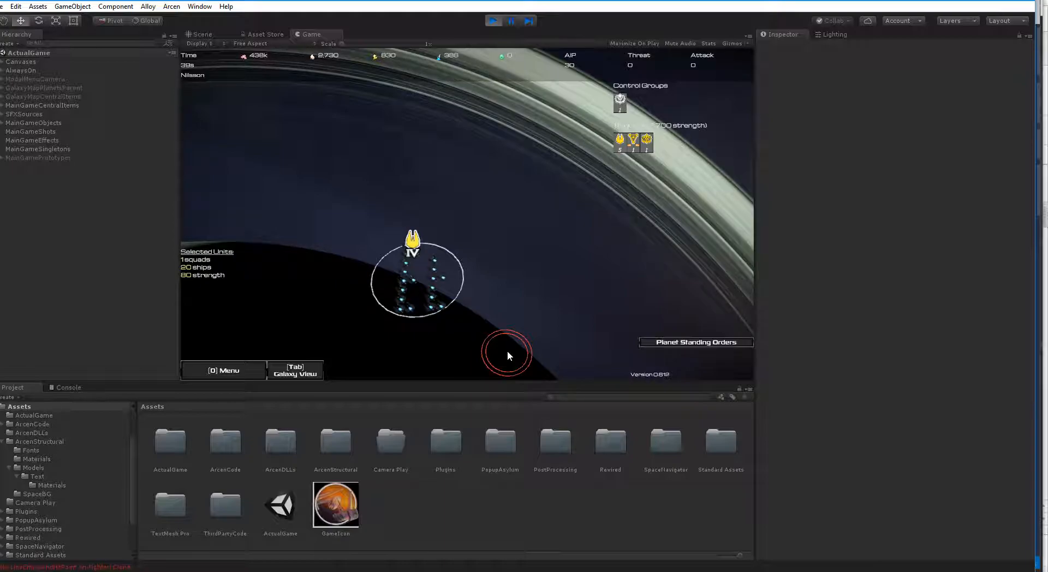
left_click(491, 23)
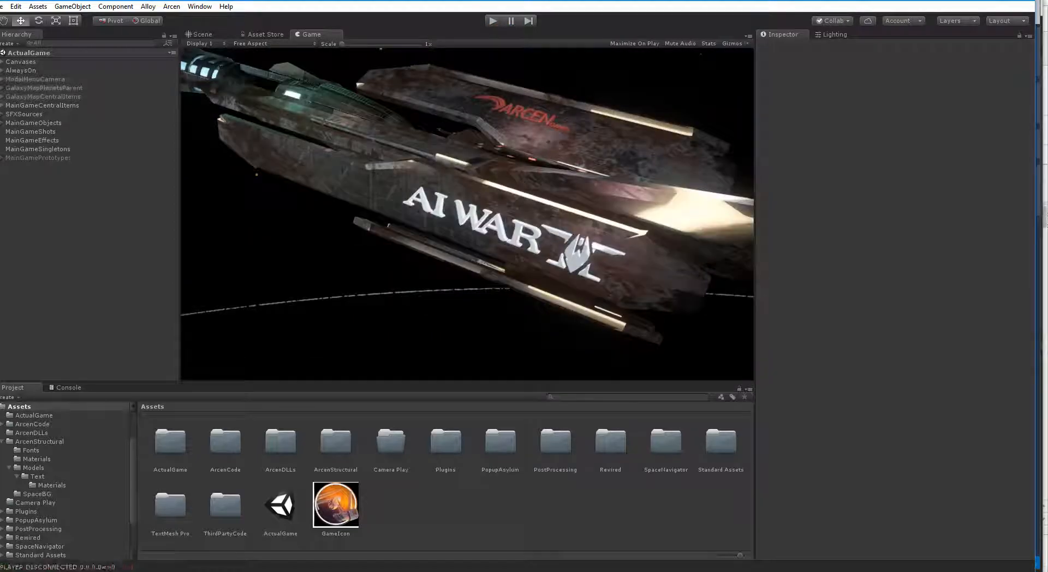
- Switch to the AIW2UnityPrep project in Unity and run Splice and Merge on the scene's Fighter with Mesh Merge
key("alt+Tab")
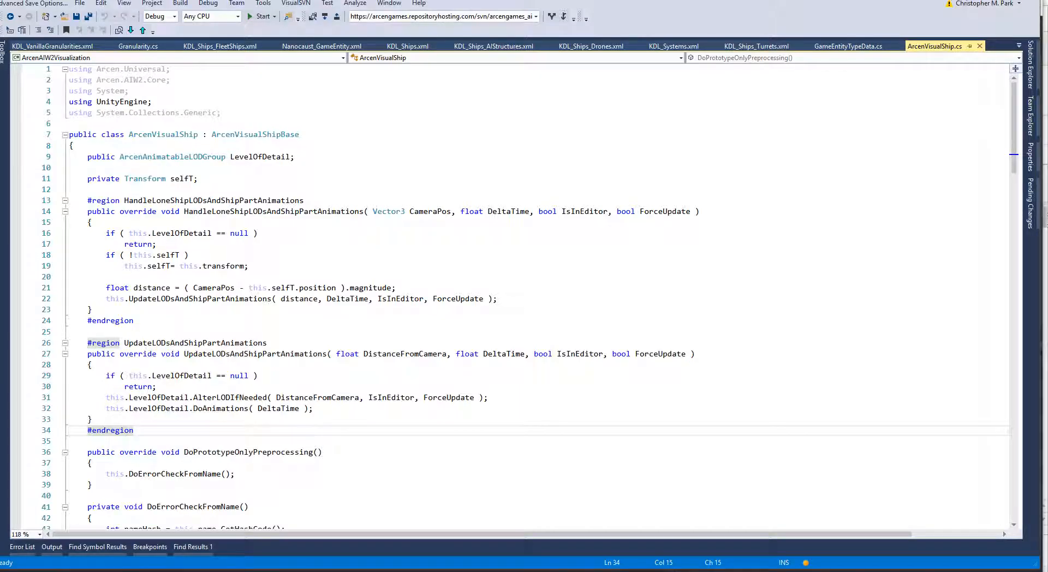
key("alt+Tab")
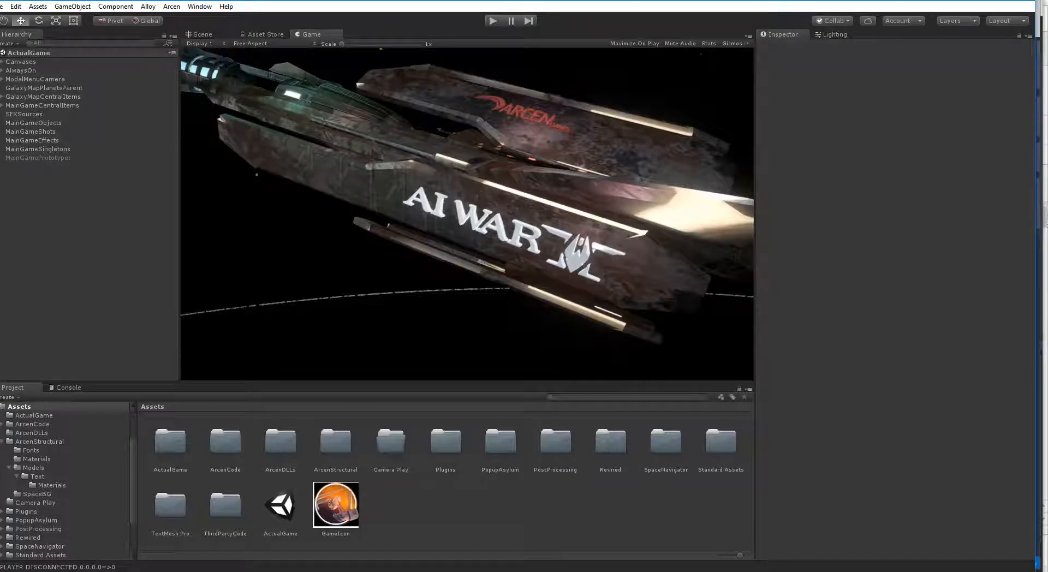
key("alt+Tab")
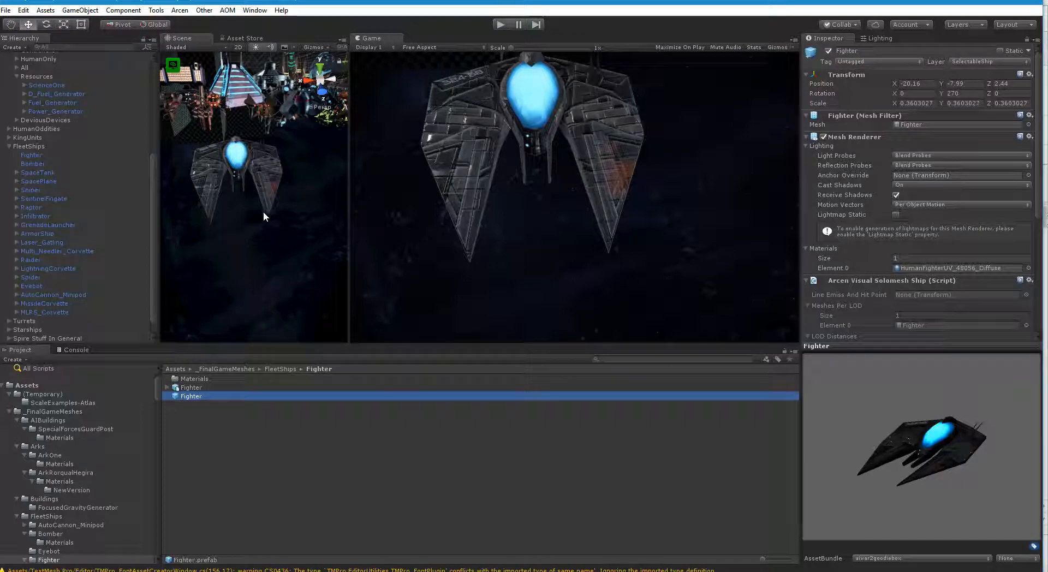
left_click(258, 198)
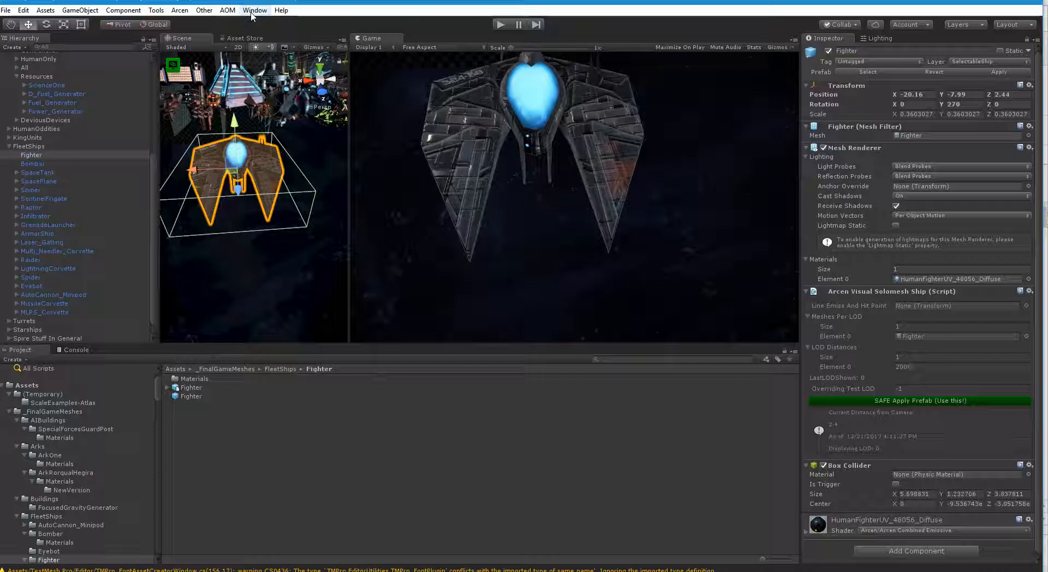
left_click(212, 13)
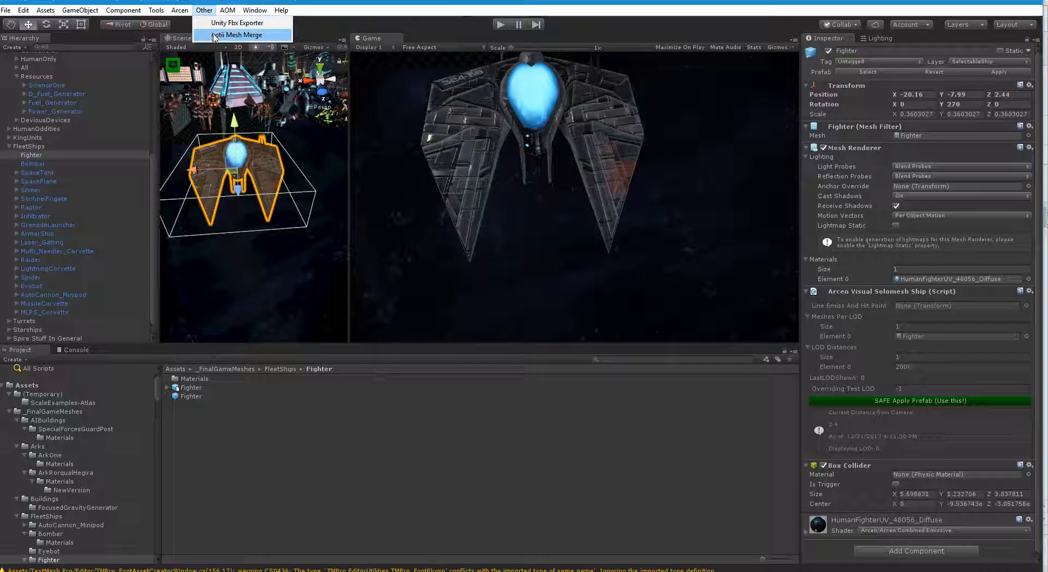
left_click(221, 35)
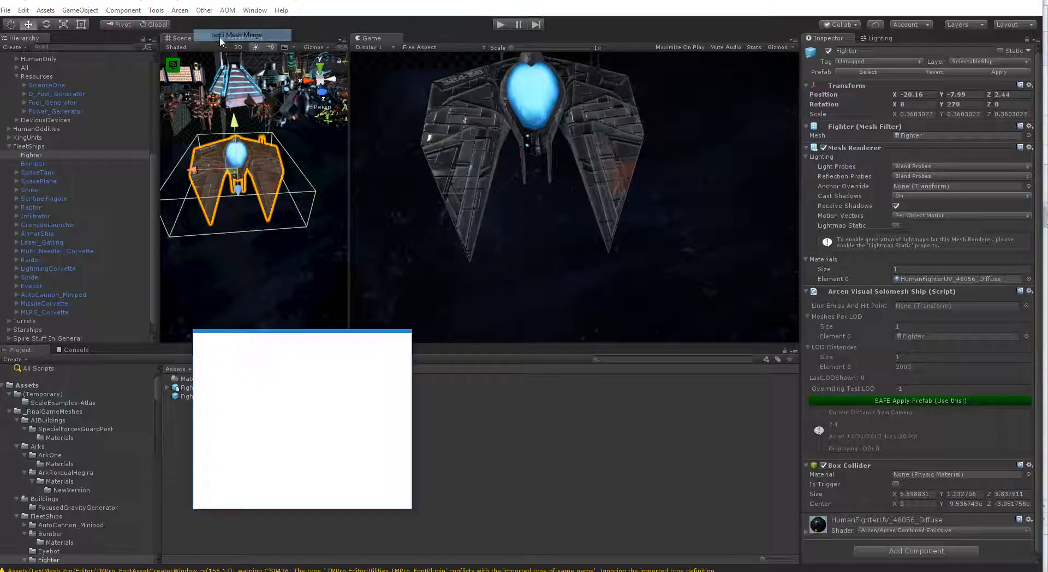
left_click(316, 440)
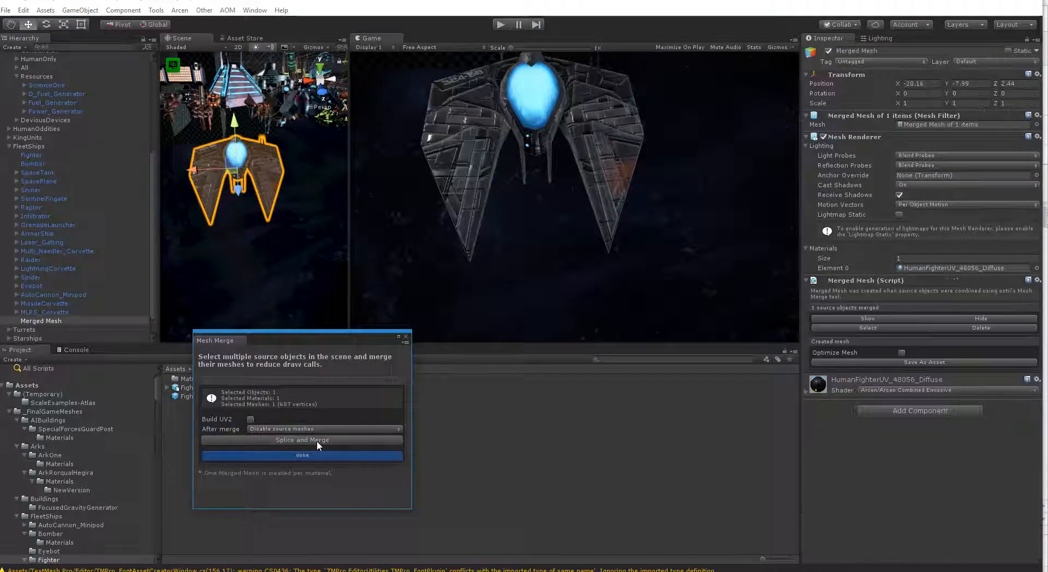
left_click(405, 337)
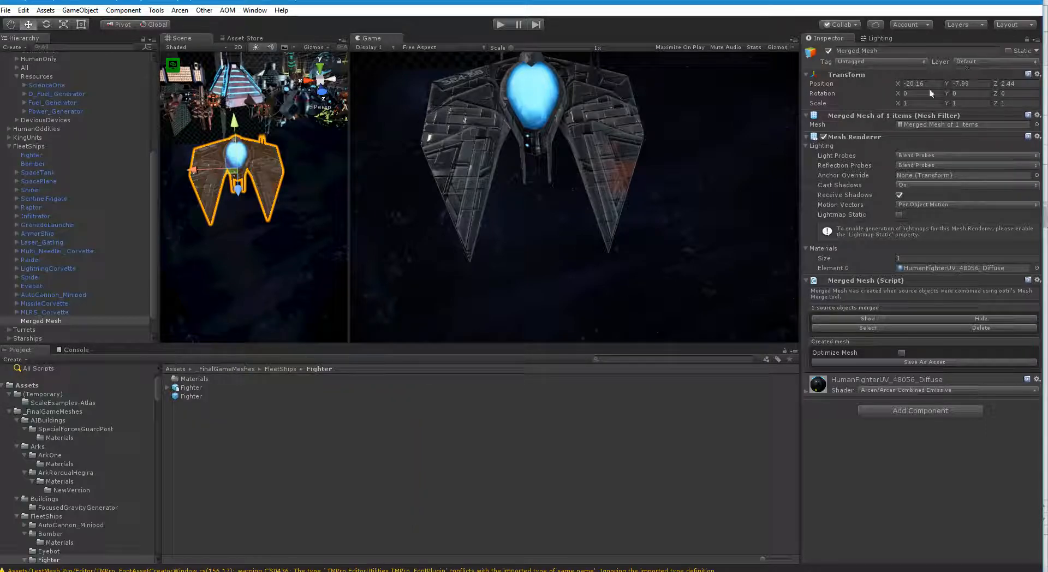
- Enable Optimize Mesh for the merged mesh and save it as asset FighterLOD0 in Assets/_FinalGameMeshes/FleetShips/Fighter
left_click(902, 353)
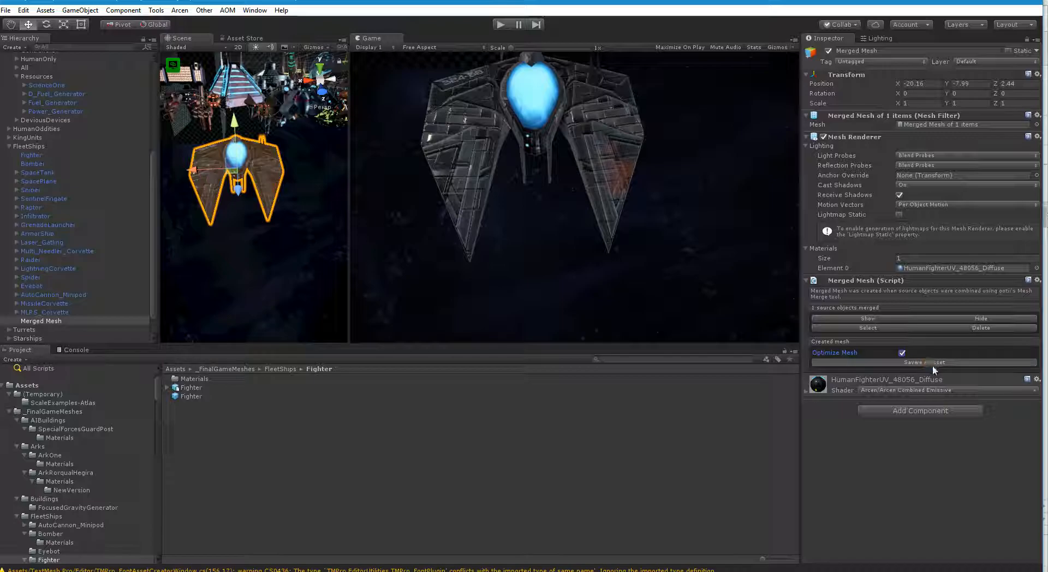
left_click(929, 363)
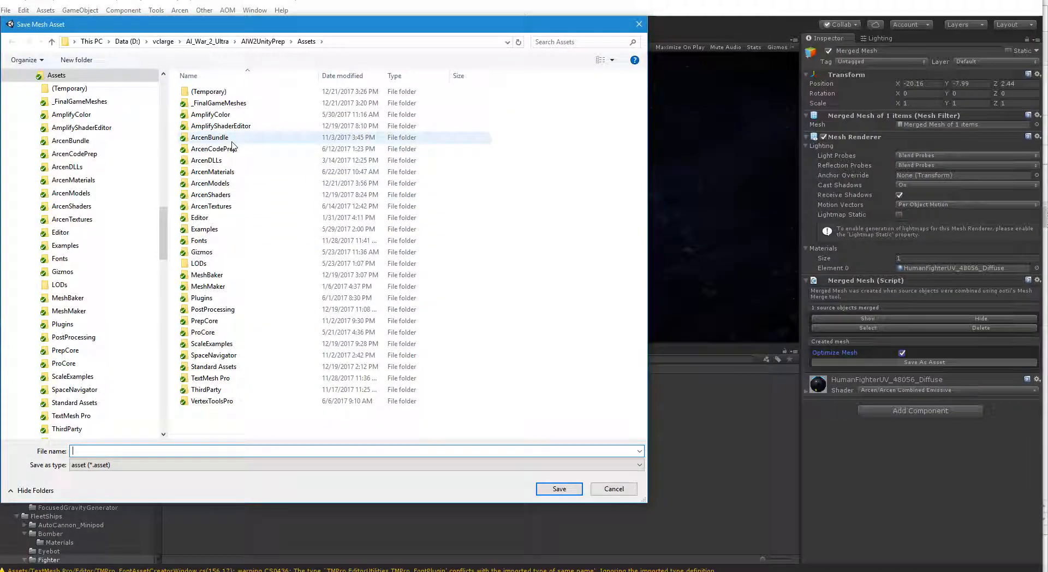
double_click(229, 184)
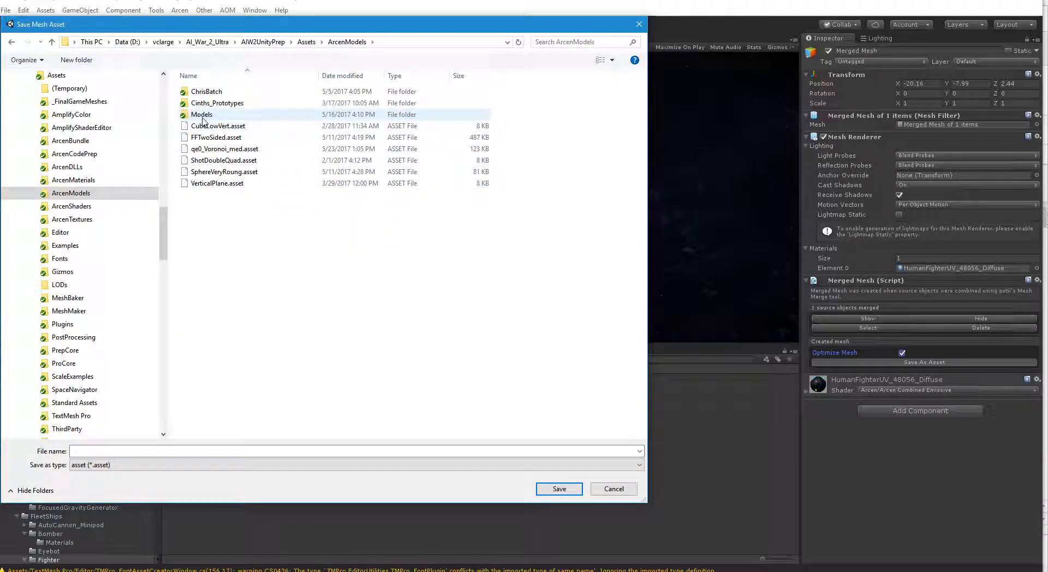
key("alt+Left")
left_click(232, 107)
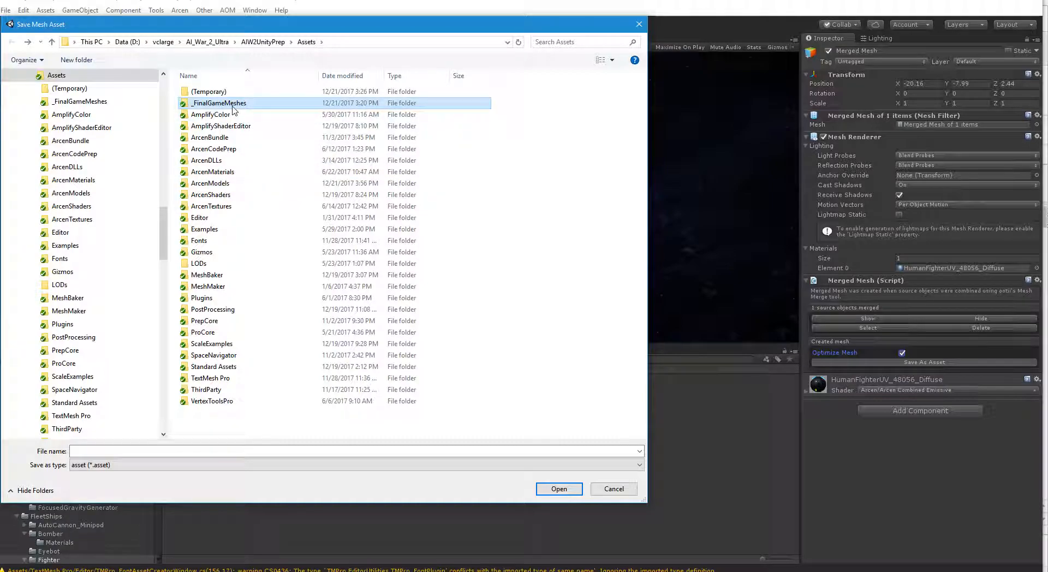
double_click(234, 107)
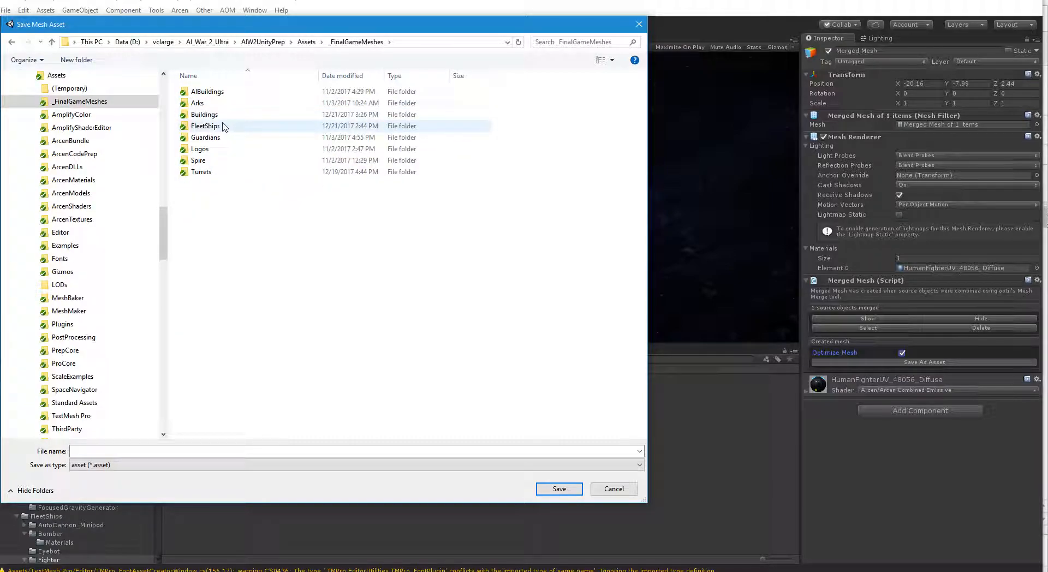
double_click(221, 126)
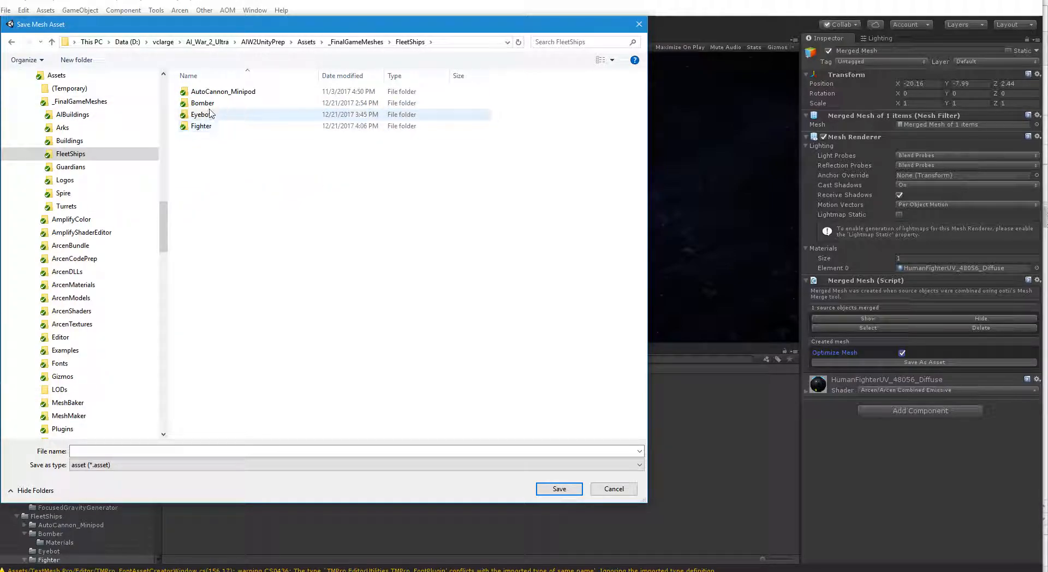
double_click(207, 126)
left_click(139, 449)
type("F")
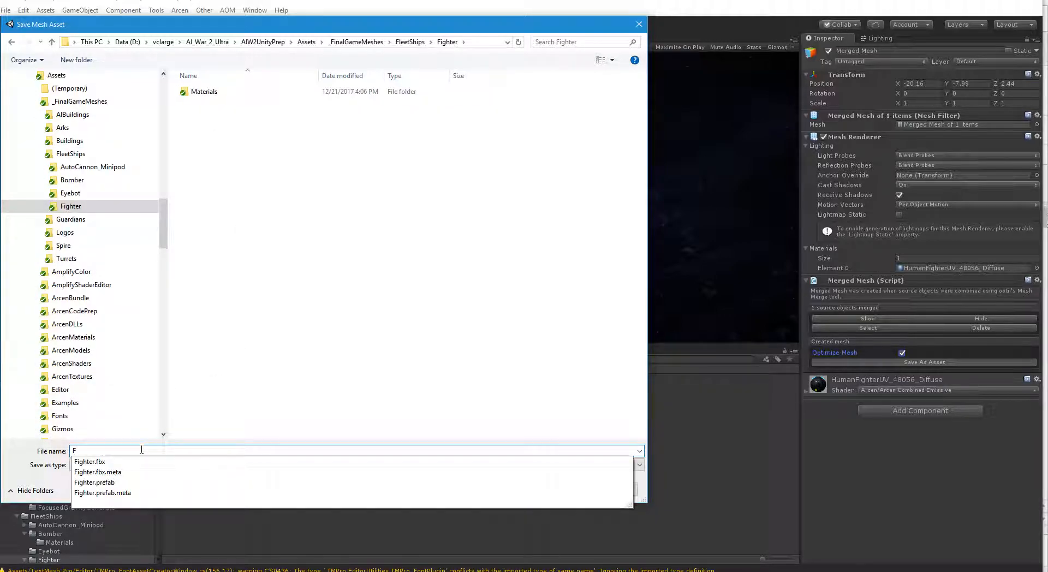
type("ighterLOD0")
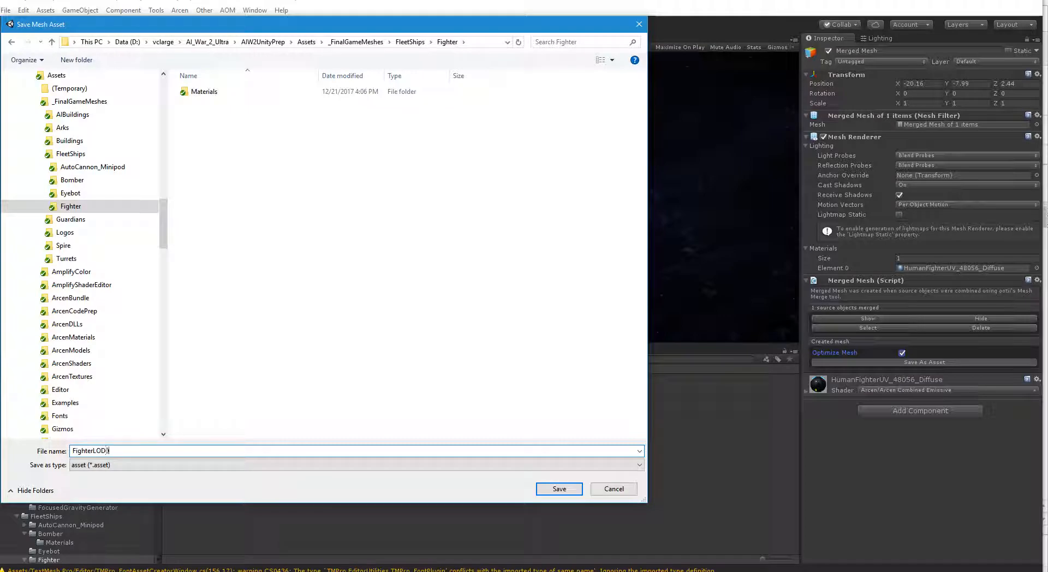
key("Return")
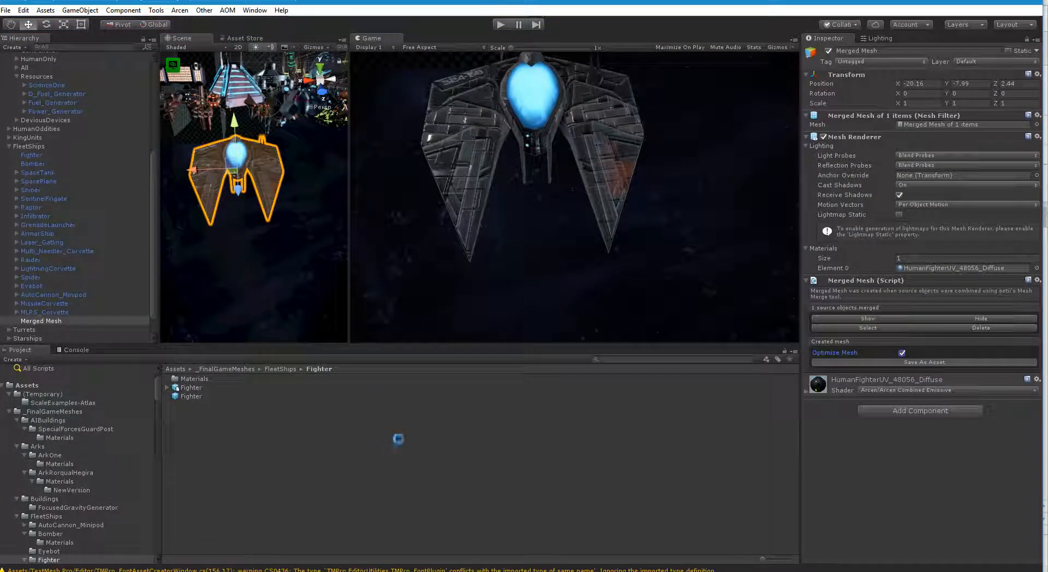
- Delete the Fighter.fbx model from the Fighter folder and the Merged Mesh object from the scene
left_click(191, 388)
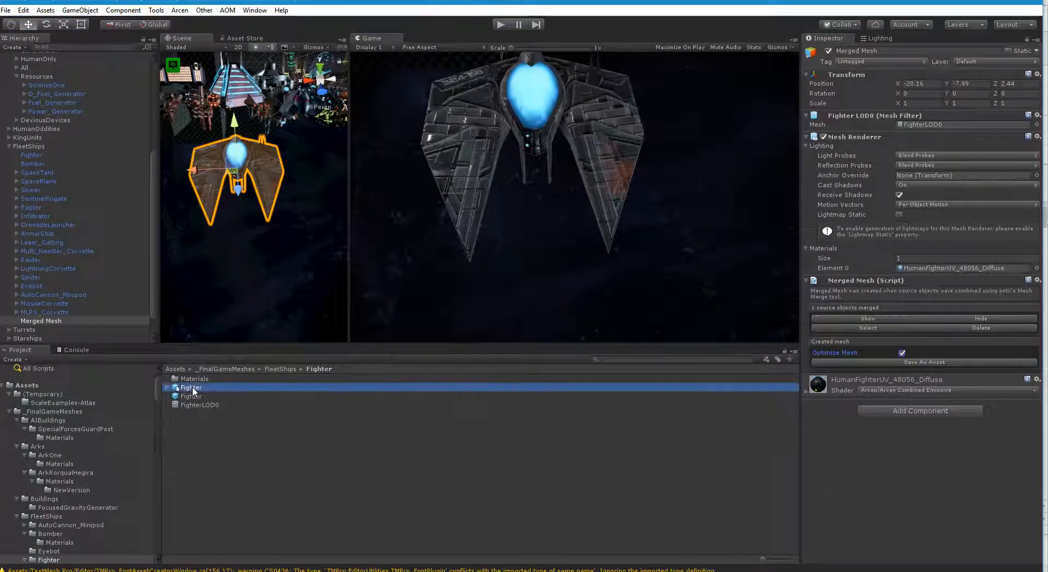
key("Delete")
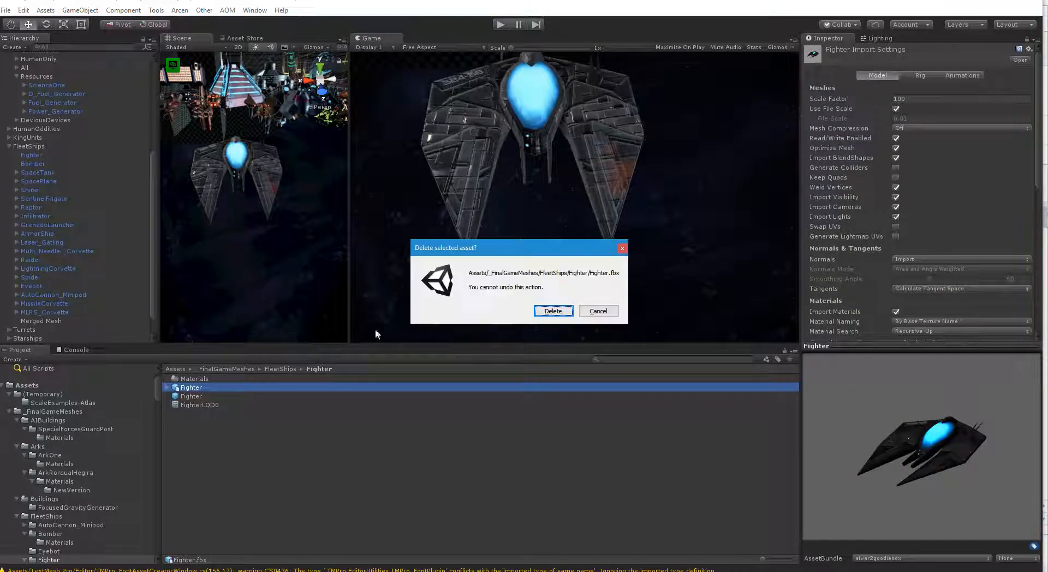
left_click(562, 305)
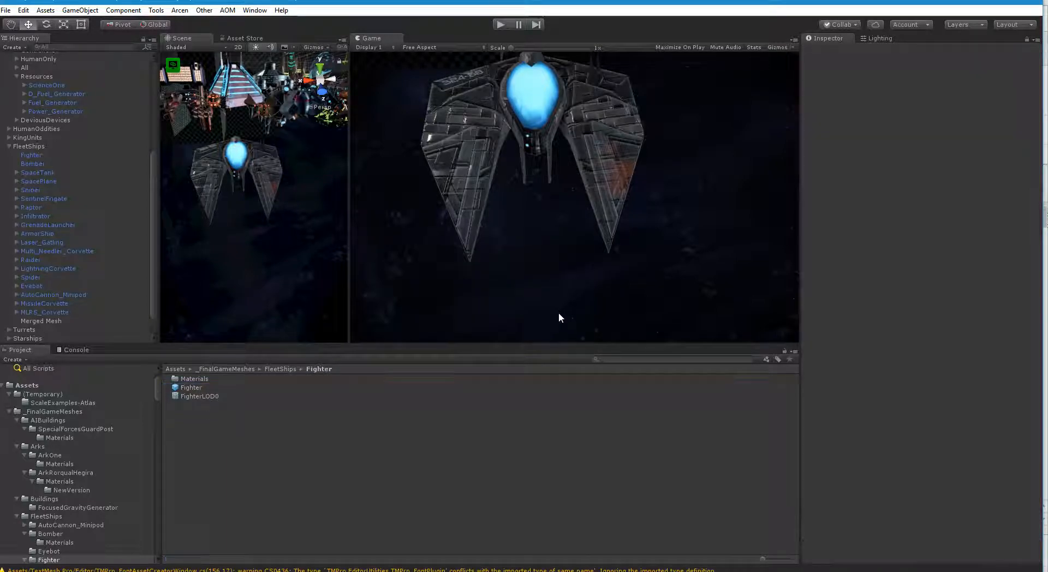
left_click(40, 321)
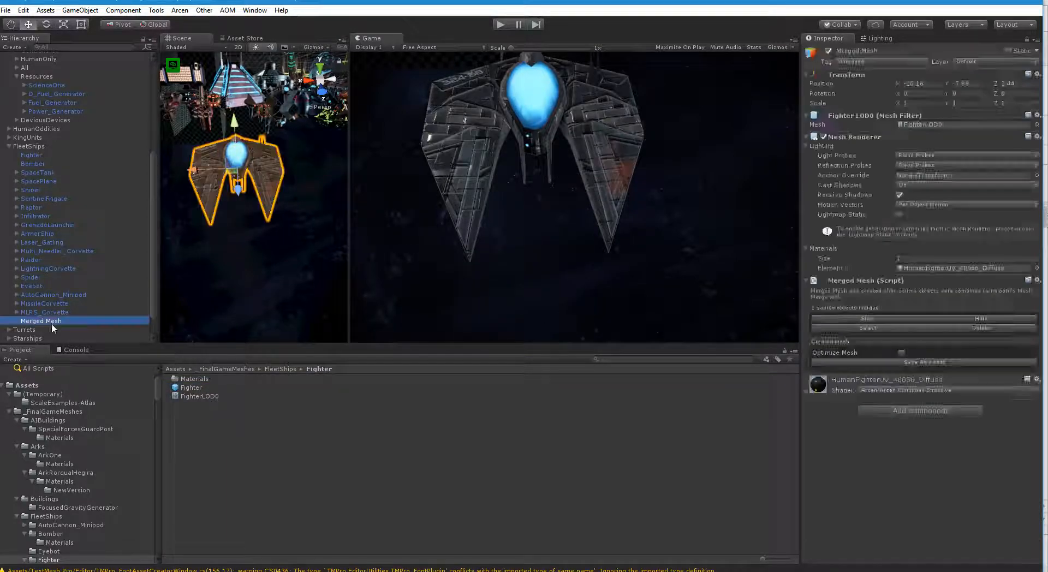
key("Delete")
- Assign FighterLOD0 to the scene Fighter's Mesh Filter and set the Fighter's Y rotation to 0
left_click(31, 155)
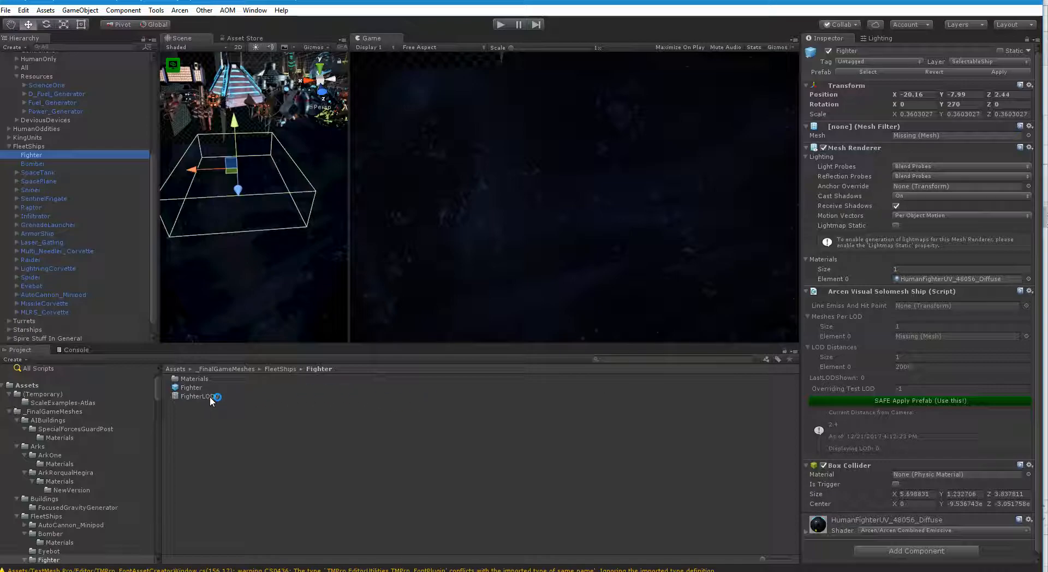
left_click_drag(209, 396, 925, 135)
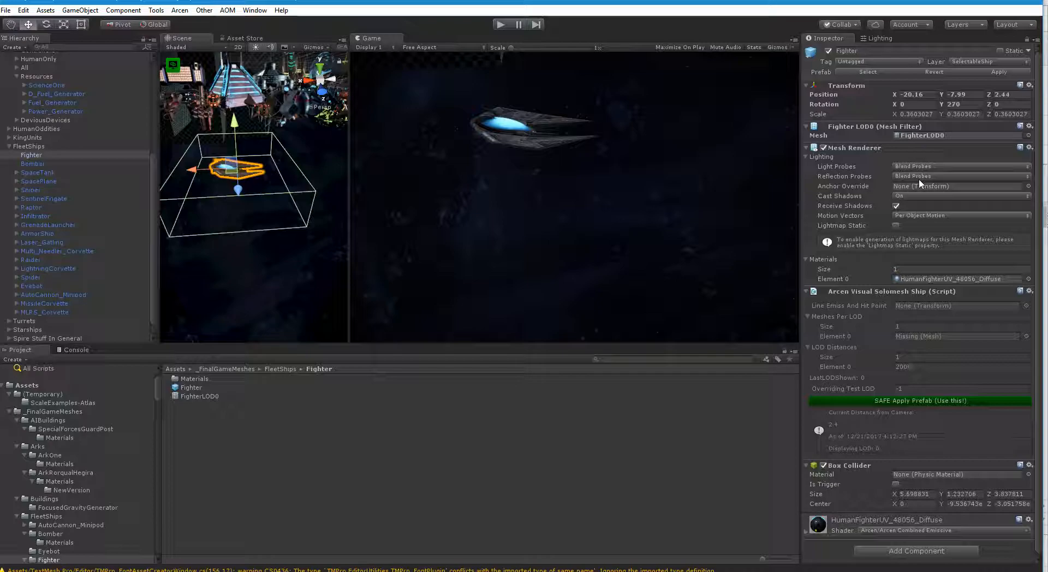
left_click(964, 104)
type("0")
- Set the Fighter's scale to 1 on the X, Y and Z axes
left_click(922, 114)
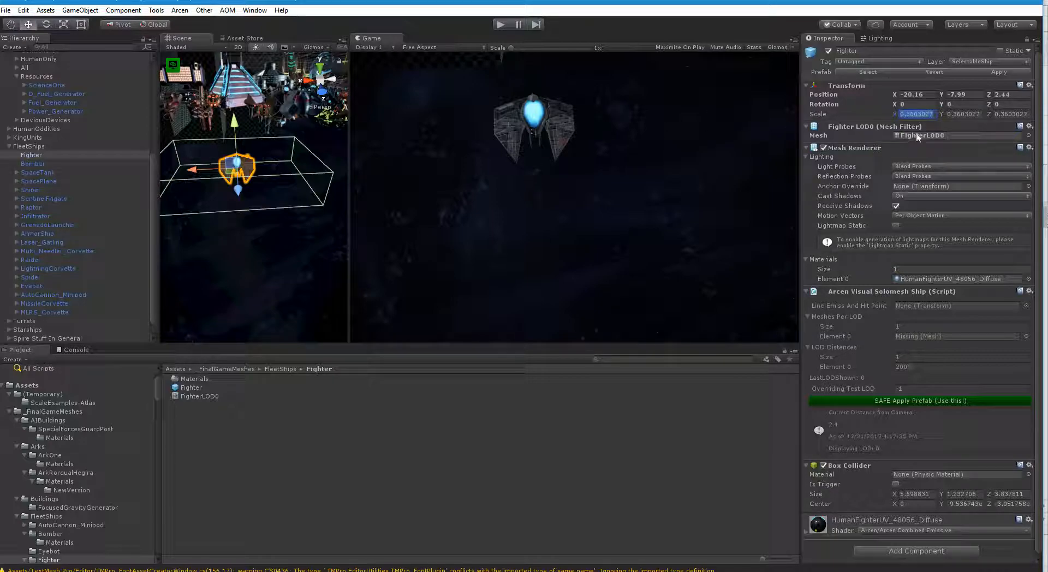
type("1")
key("Tab")
type("1")
key("Tab")
type("1")
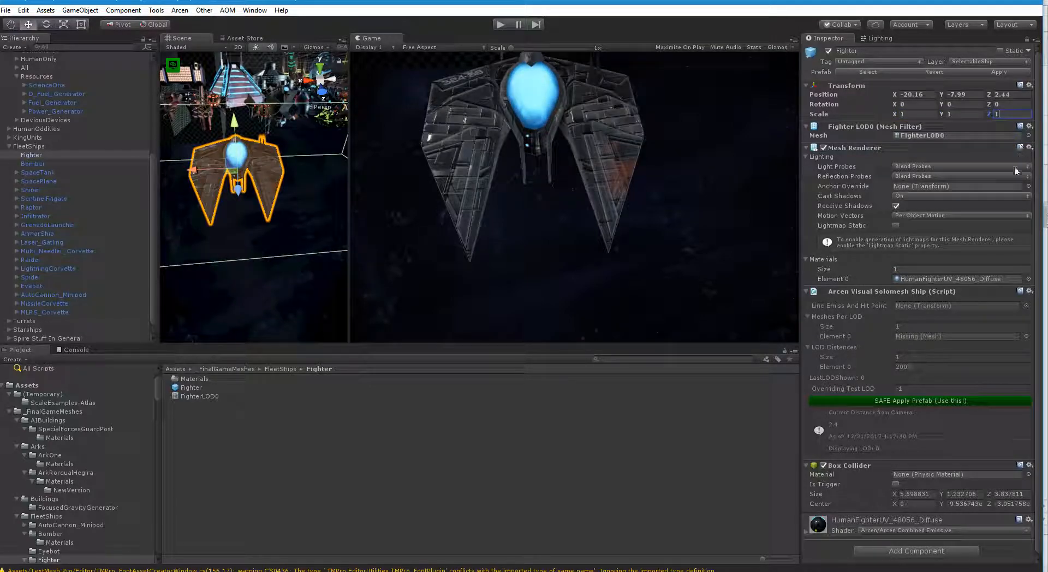
- Remove the Fighter's Box Collider, regenerate it with the ship script's auto-fix, and safely apply the changes to the prefab
scroll(284, 208, "down", 8)
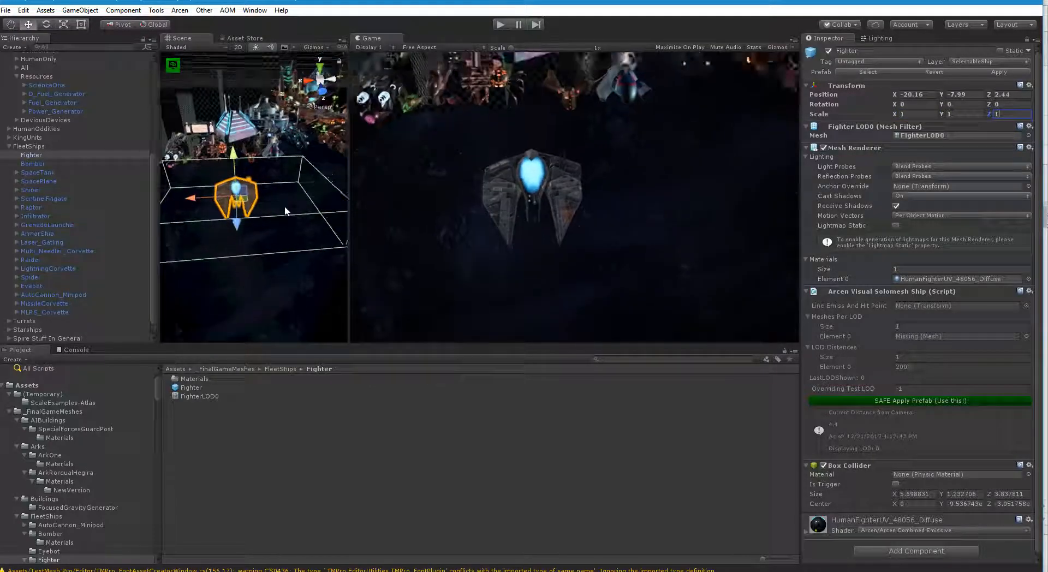
right_click_drag(284, 208, 399, 282)
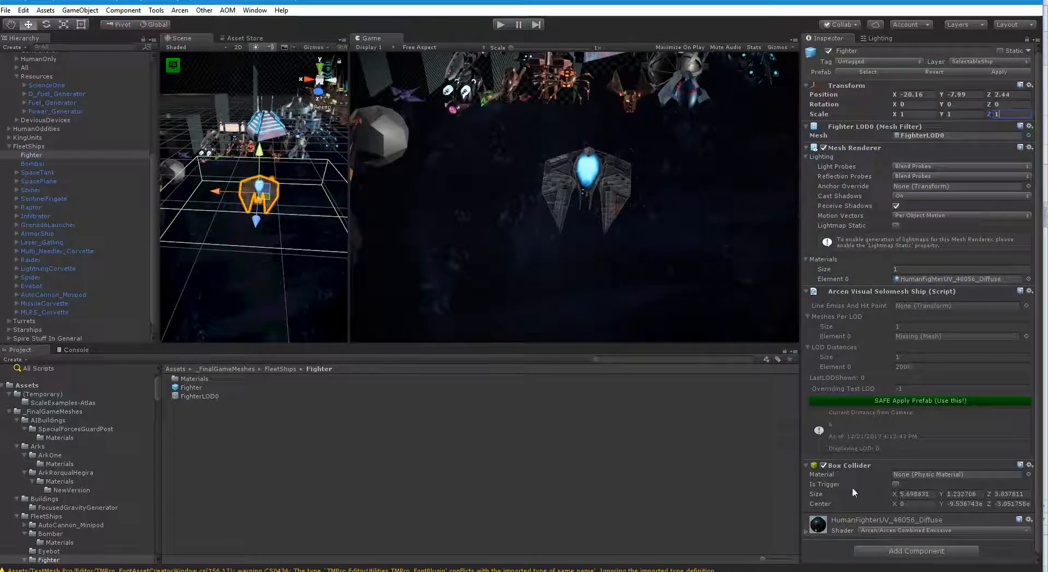
left_click(1029, 465)
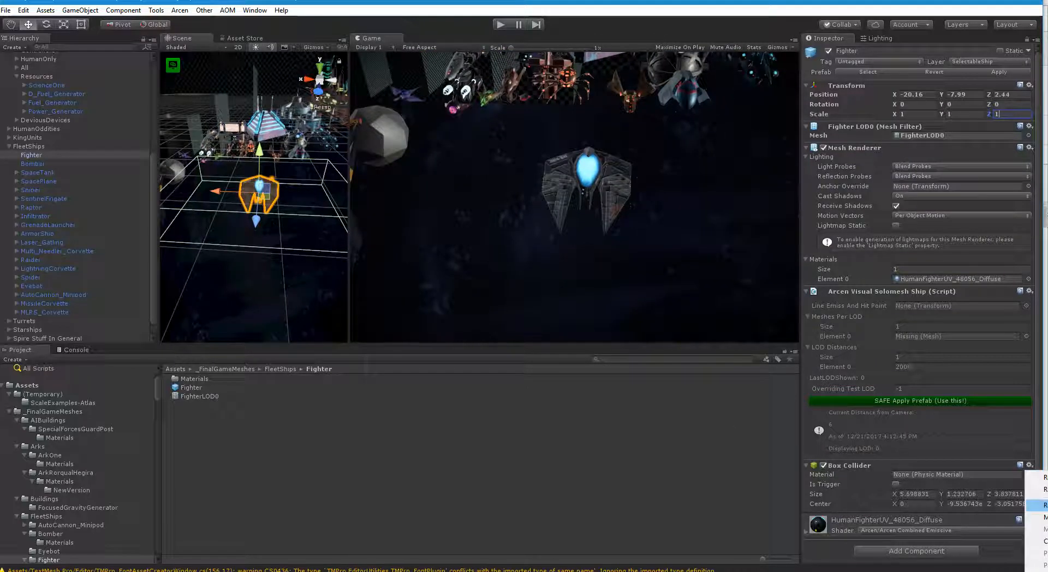
left_click(1036, 504)
left_click(909, 548)
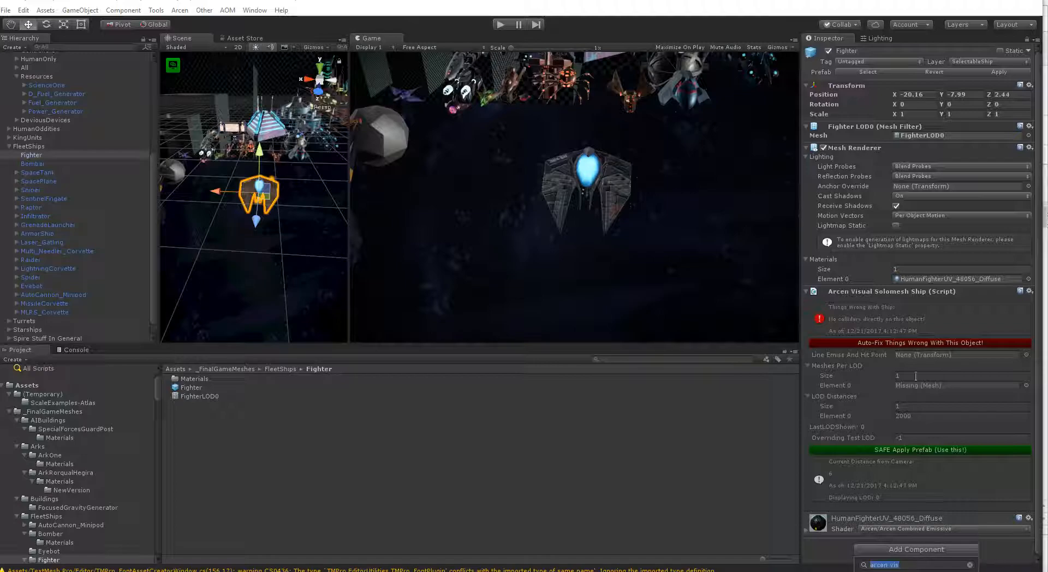
left_click(914, 345)
scroll(310, 246, "up", 5)
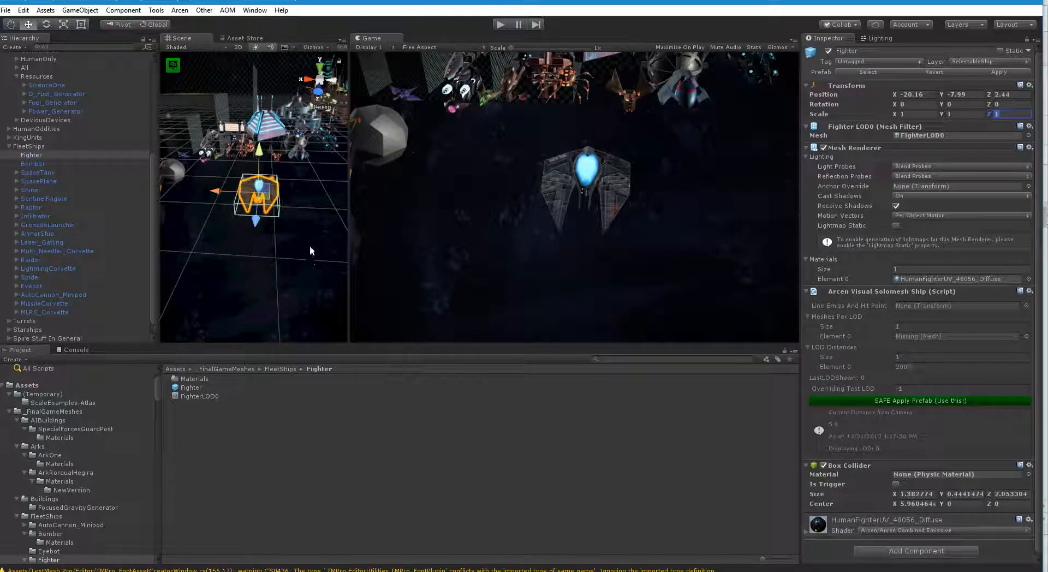
left_click(895, 401)
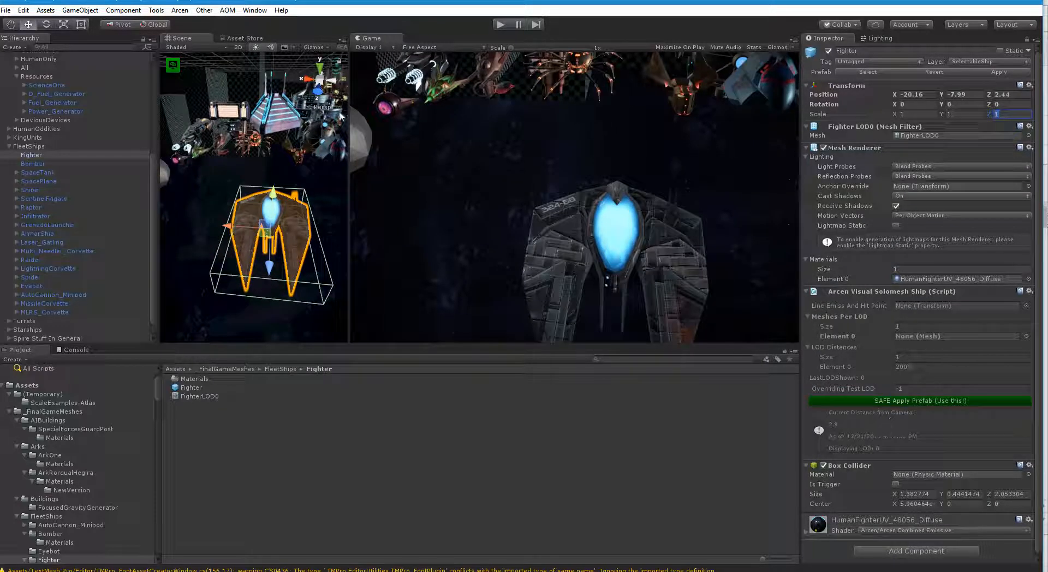
- Save all assets and build the Windows asset bundle
left_click(180, 11)
left_click(191, 135)
left_click(186, 12)
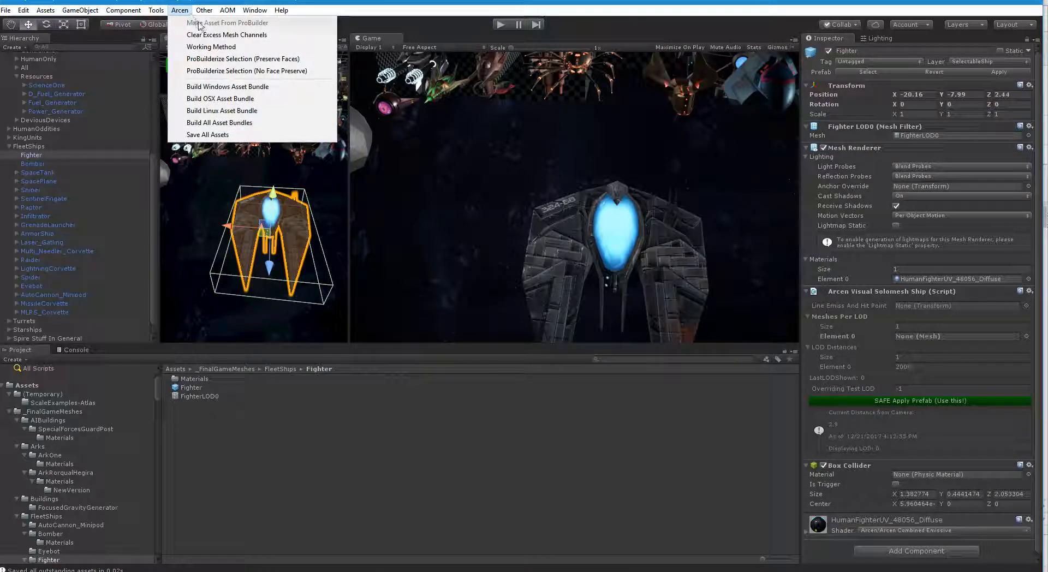
left_click(228, 88)
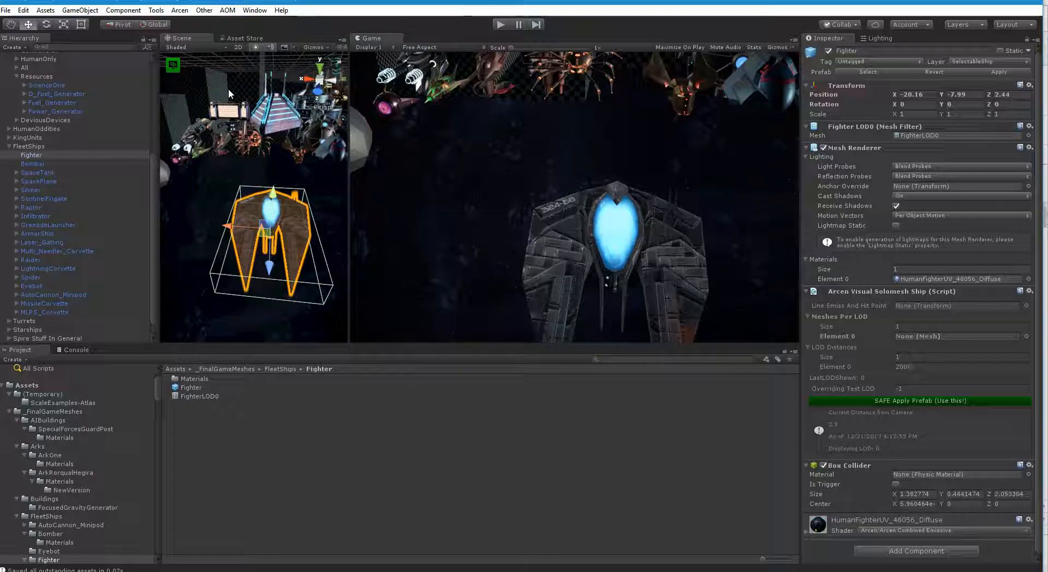
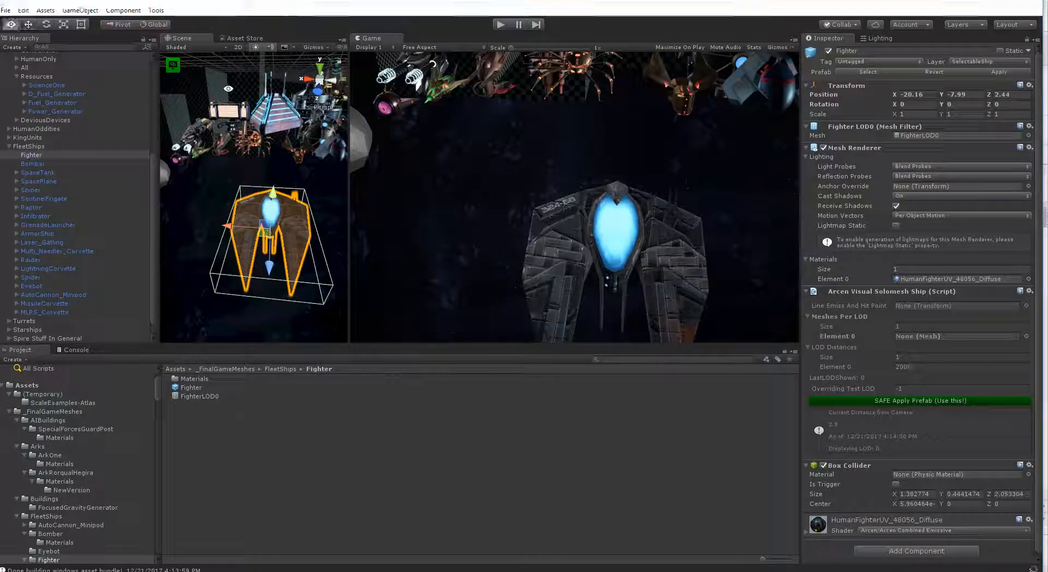
- Switch to the ActualGame Unity project, enter play mode and start a new game
key("alt+Tab")
key("alt+Tab")
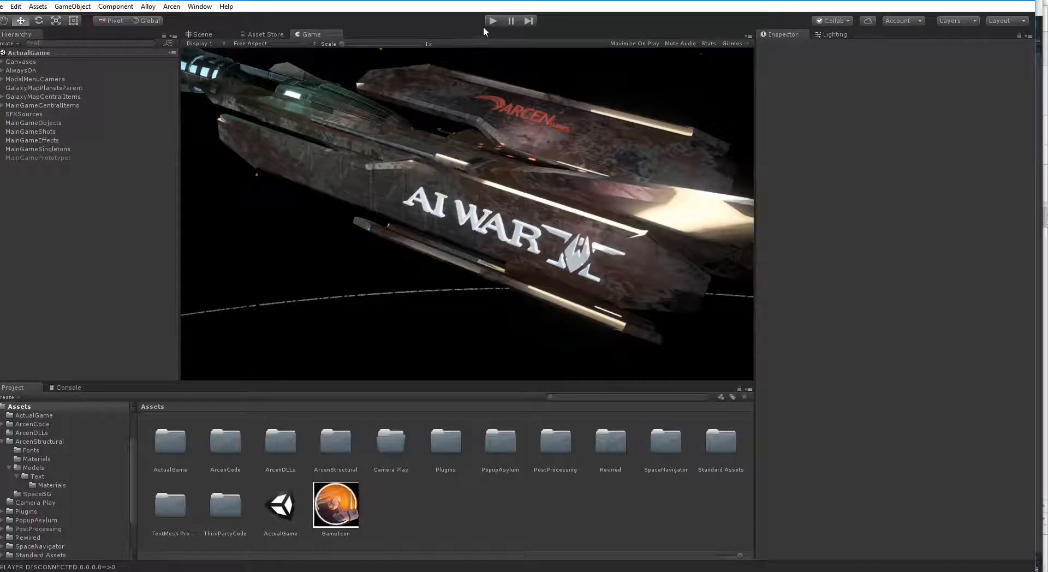
left_click(492, 25)
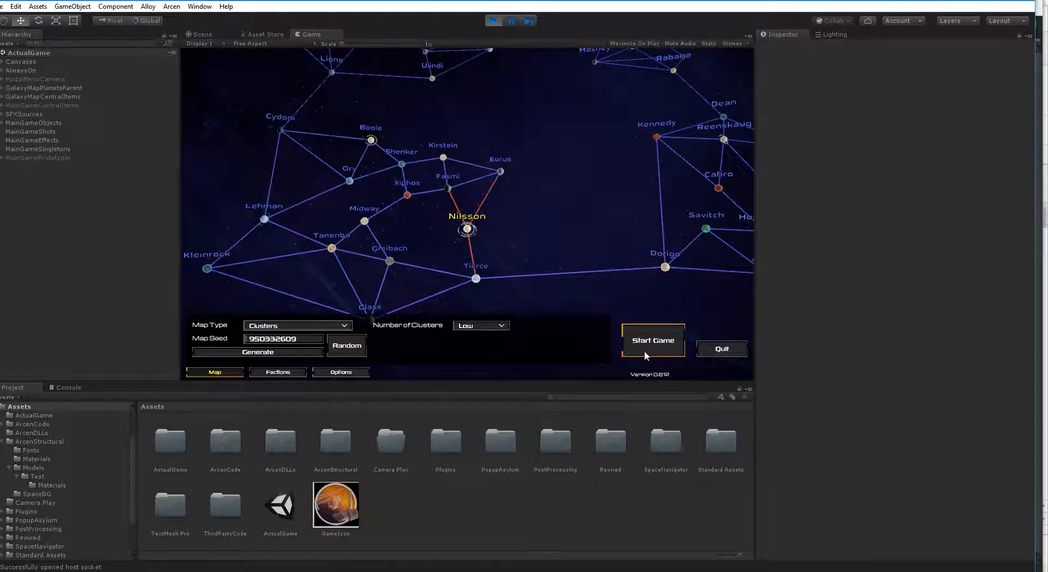
left_click(644, 349)
- Select the Fighter squad over the planet and order it to move to watch how the ships fly
scroll(579, 327, "up", 5)
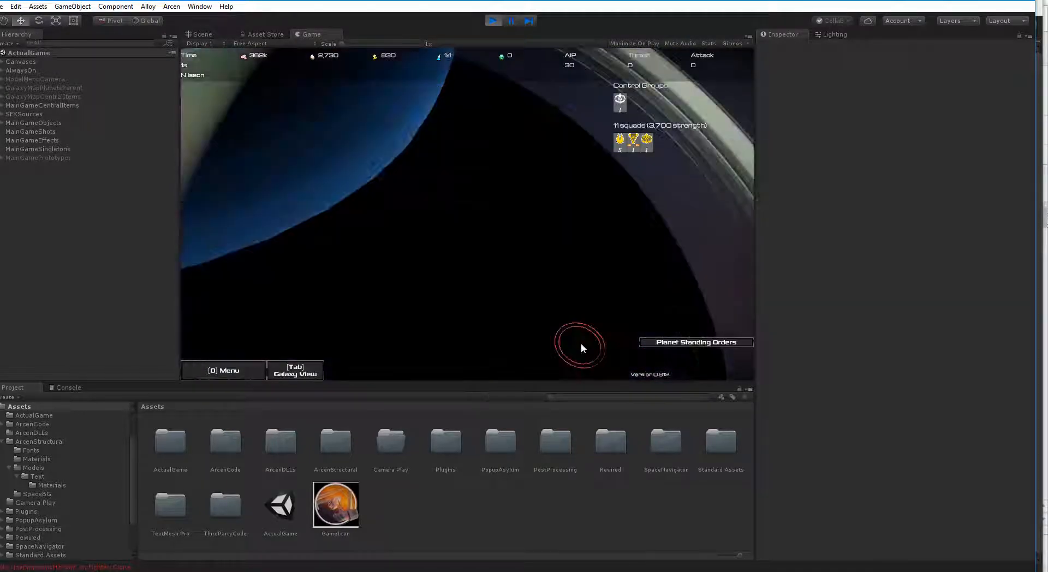
scroll(475, 263, "down", 5)
scroll(475, 263, "up", 3)
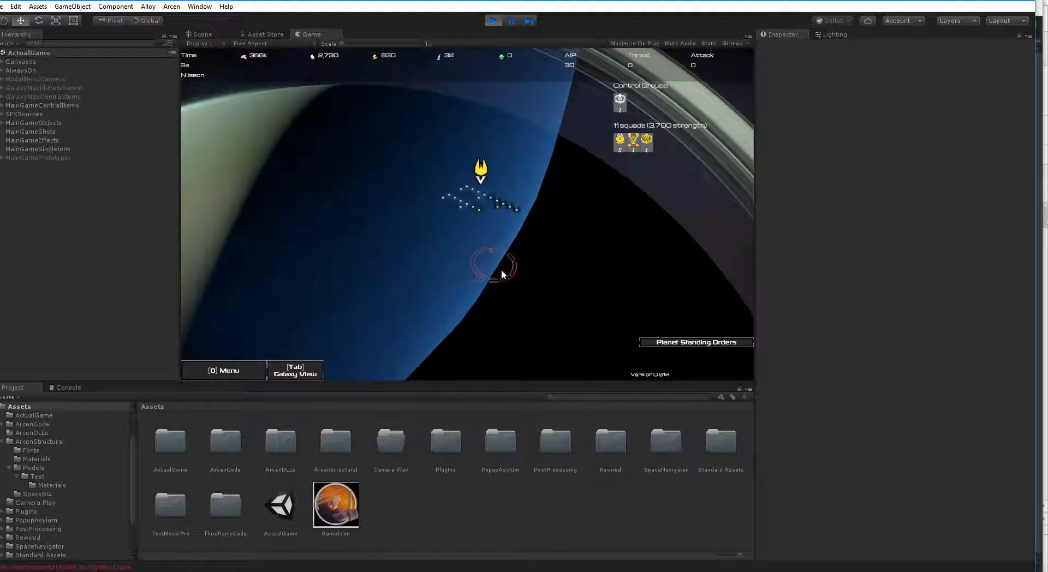
middle_click_drag(501, 267, 528, 372)
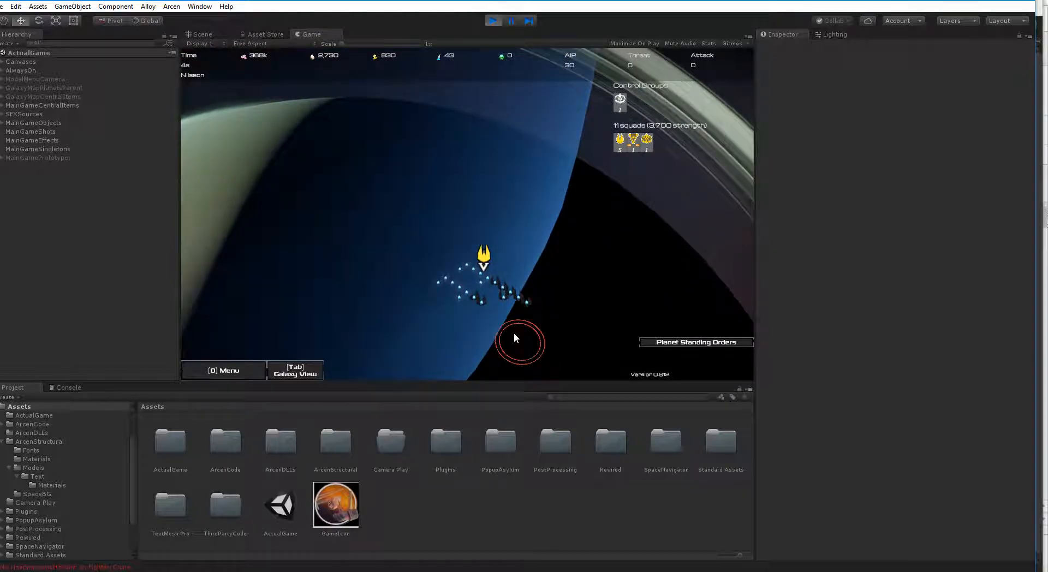
left_click(482, 283)
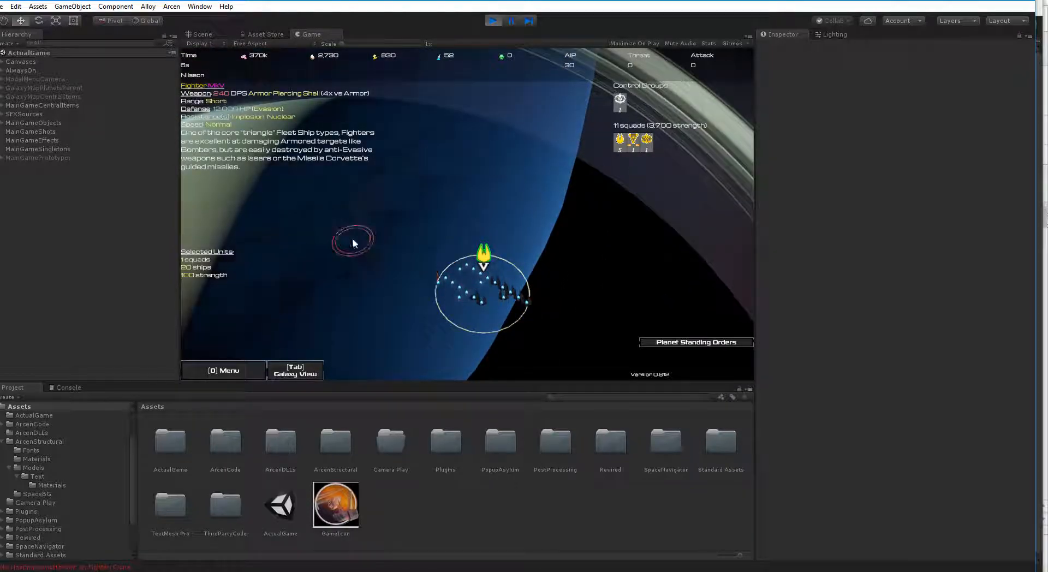
key("s")
right_click(488, 311)
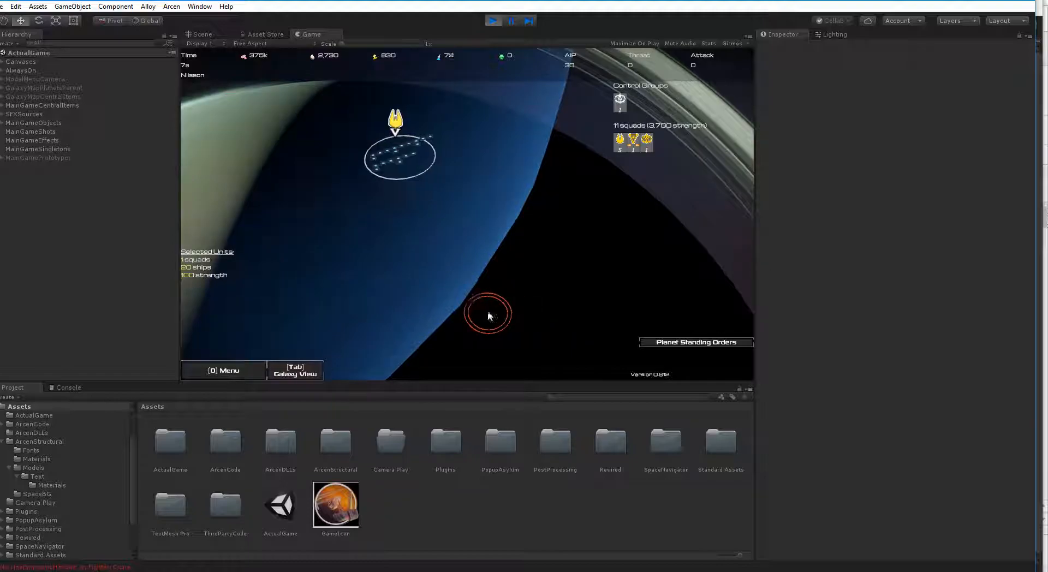
- Select the Mark I Fighter squad and order it to move out over the dark area
key("s")
key("a")
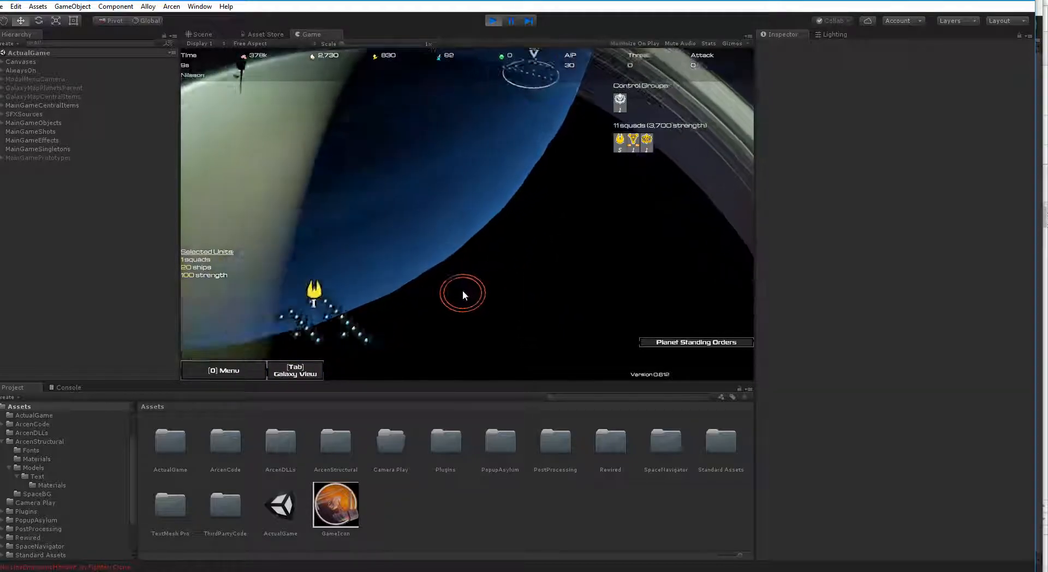
left_click_drag(312, 151, 480, 297)
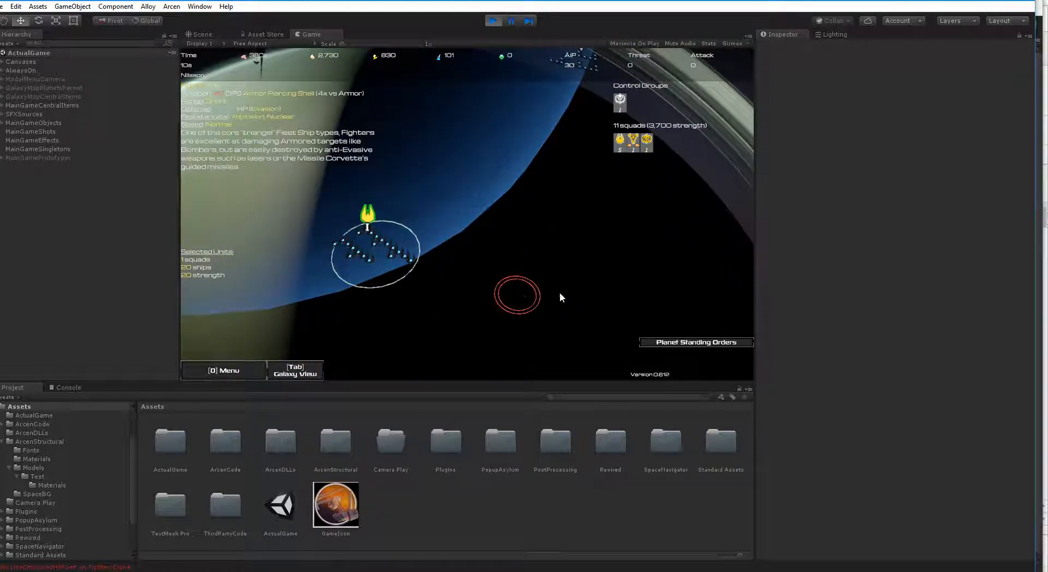
right_click(574, 293)
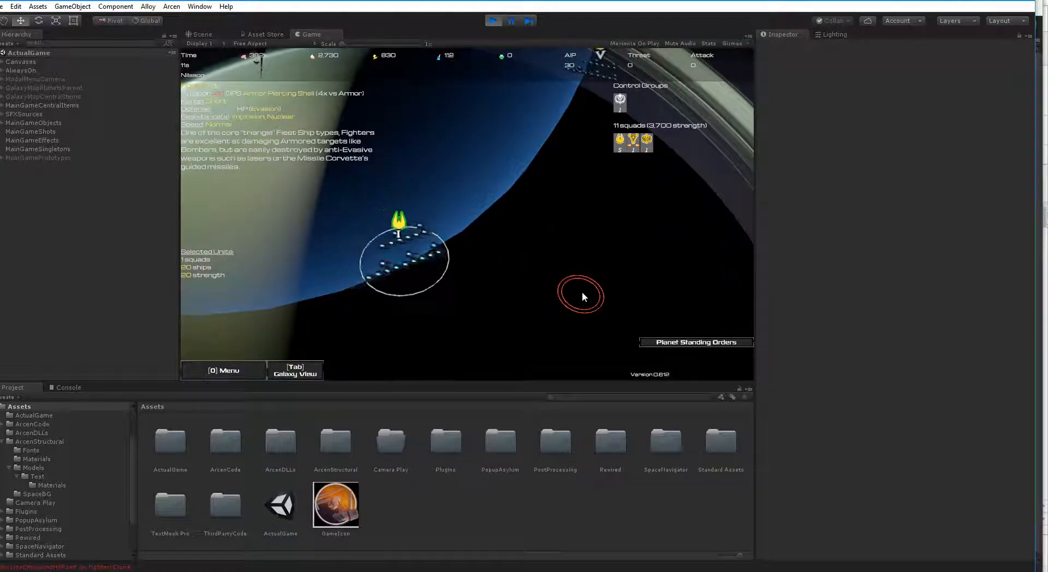
- Examine the moving Fighter squad's orientation and scale up close in free look mode
key("Caps_Lock")
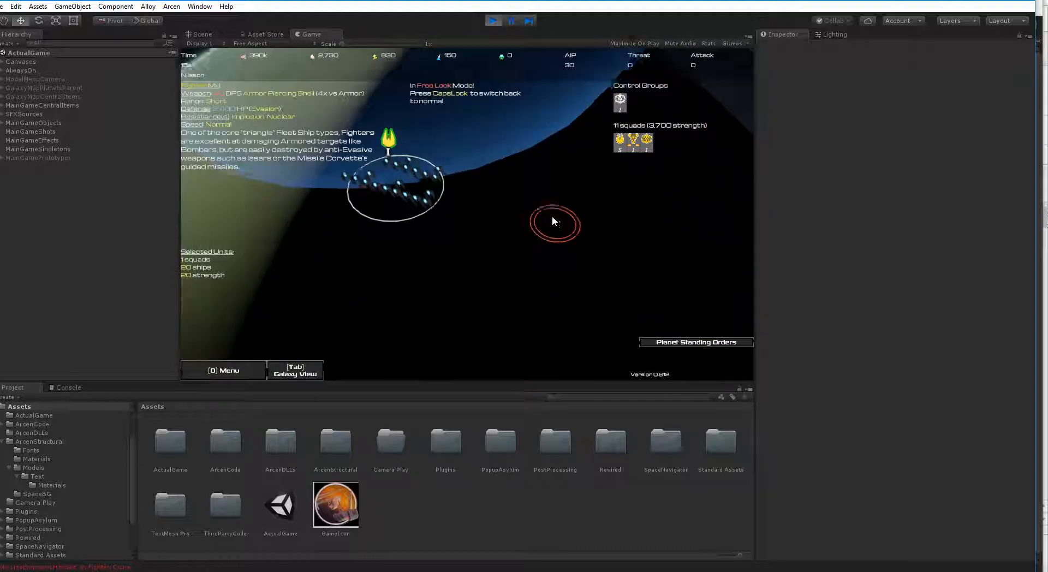
right_click(444, 124)
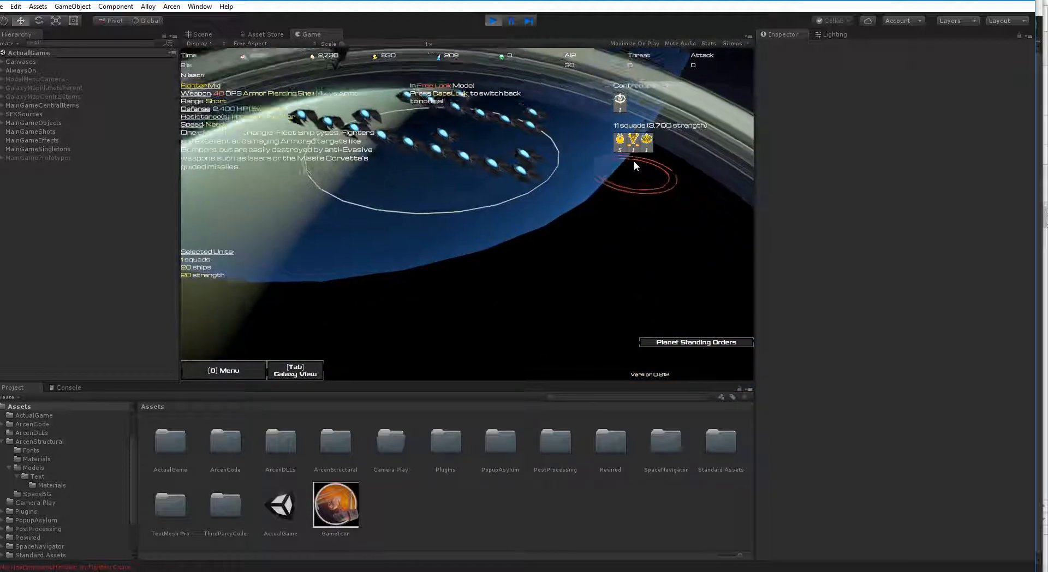
scroll(624, 95, "up", 3)
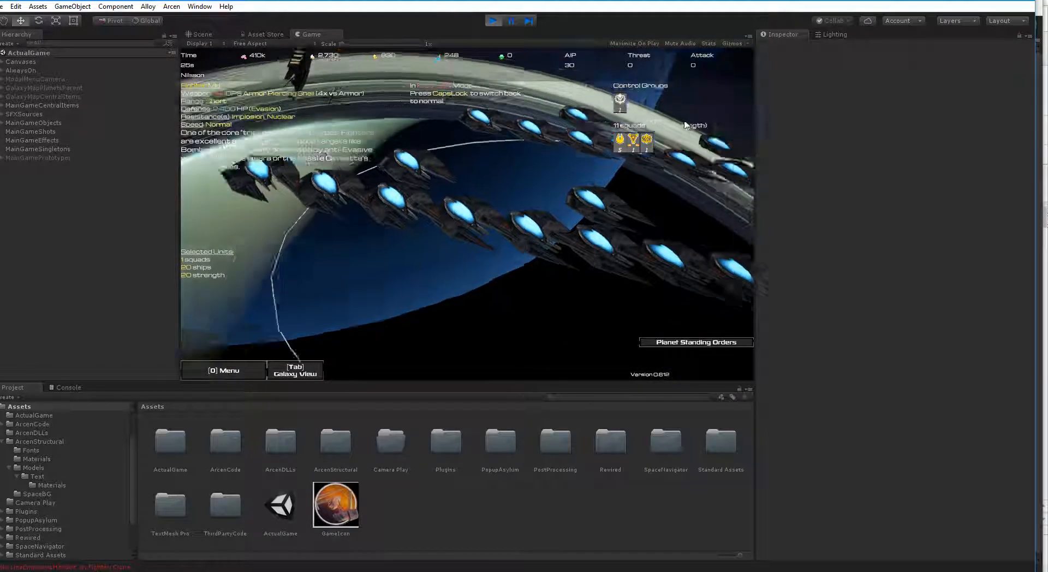
scroll(685, 123, "up", 3)
scroll(685, 124, "down", 5)
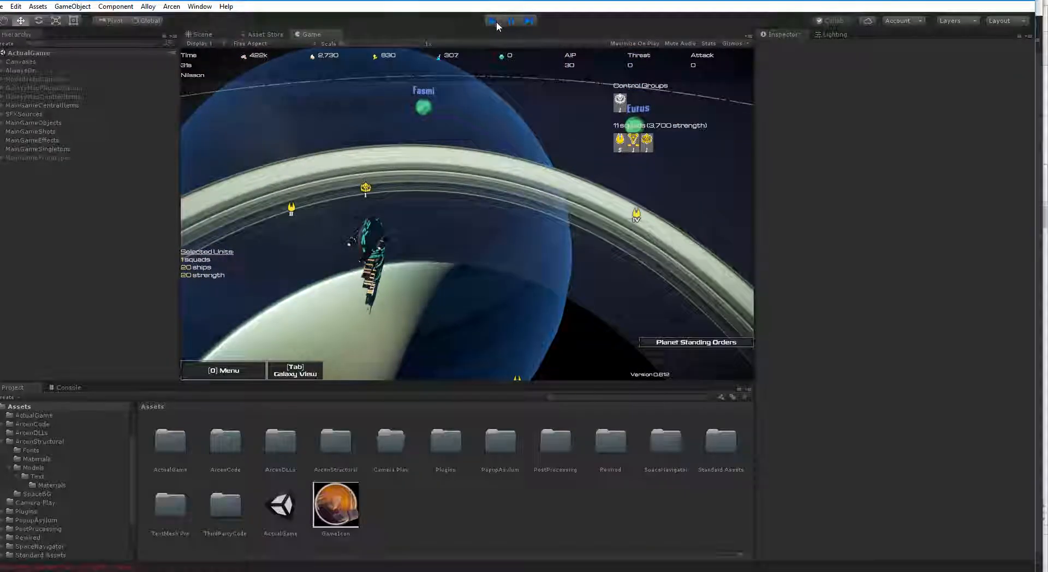
- Switch back to the mesh preparation project and add the Eyebot prefab from the Eyebot folder to the scene's FleetShips group
key("alt+Tab")
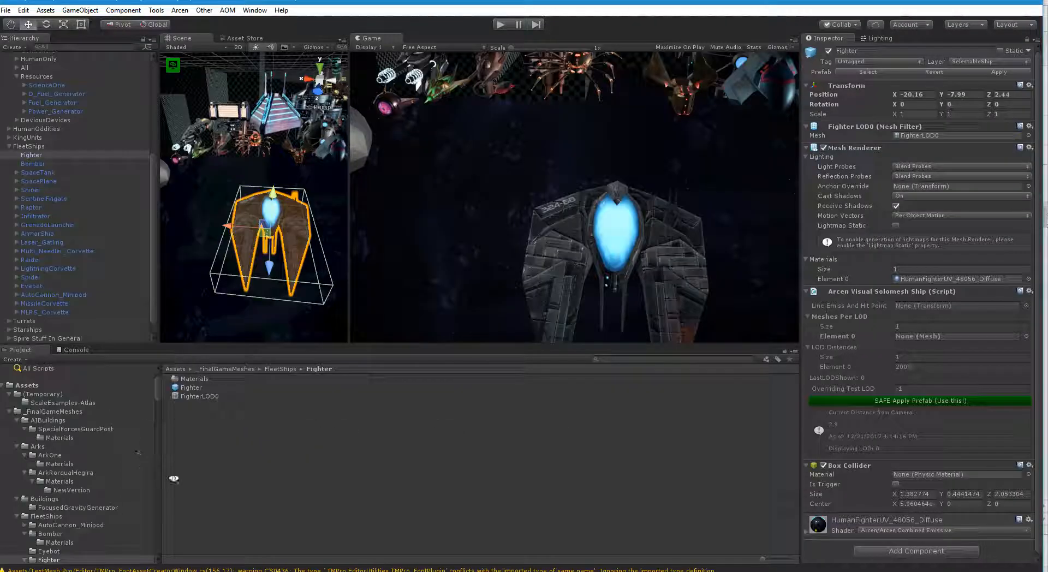
left_click(48, 551)
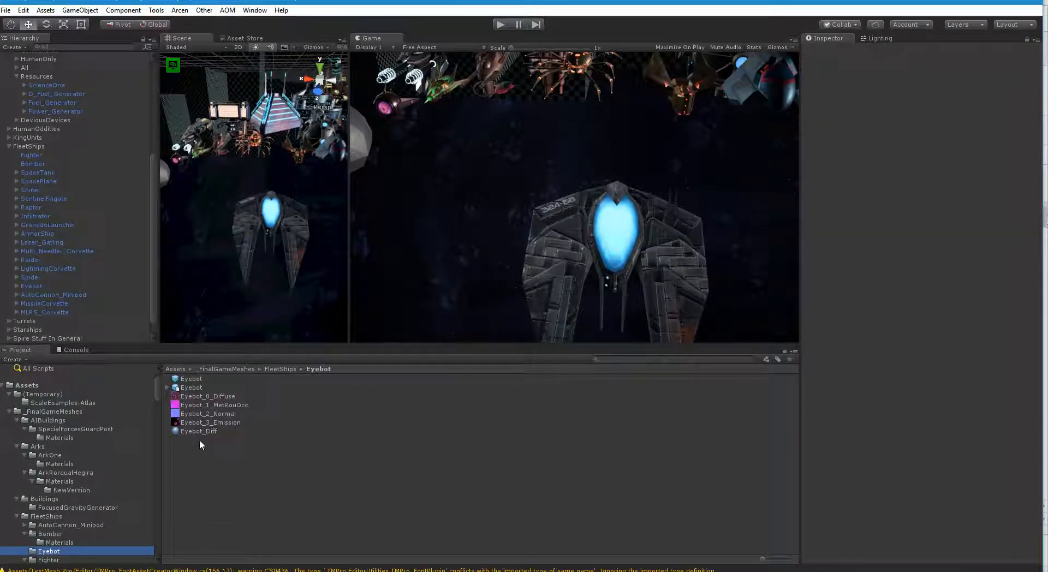
left_click(198, 390)
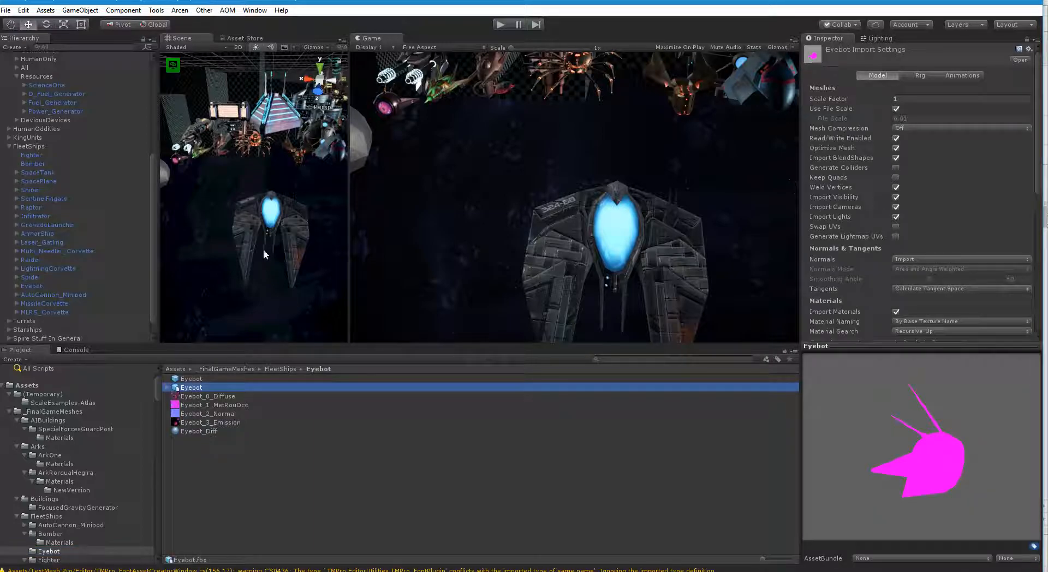
left_click_drag(257, 284, 243, 274, "alt")
left_click(197, 379)
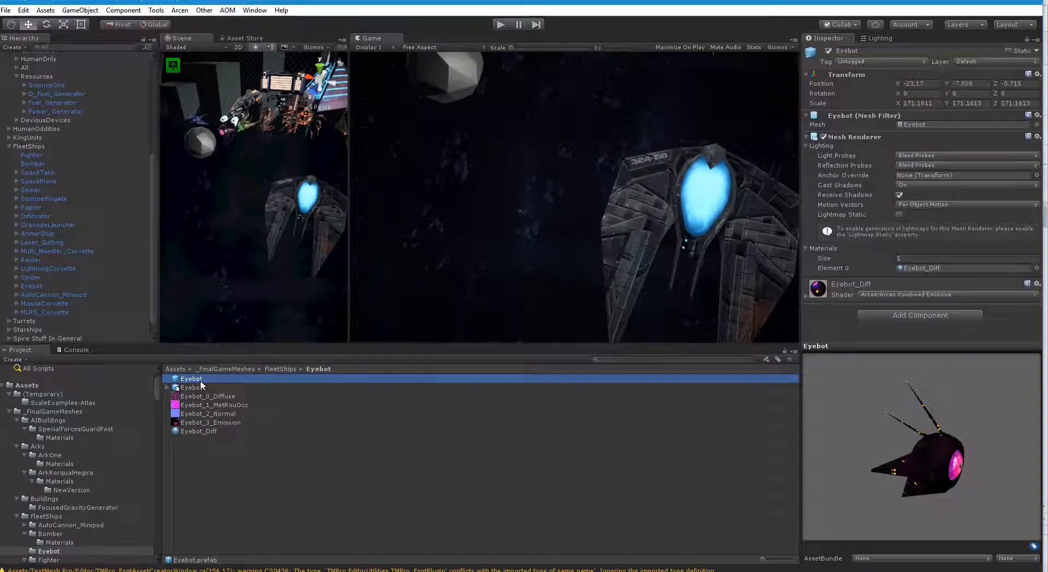
left_click_drag(200, 380, 46, 133)
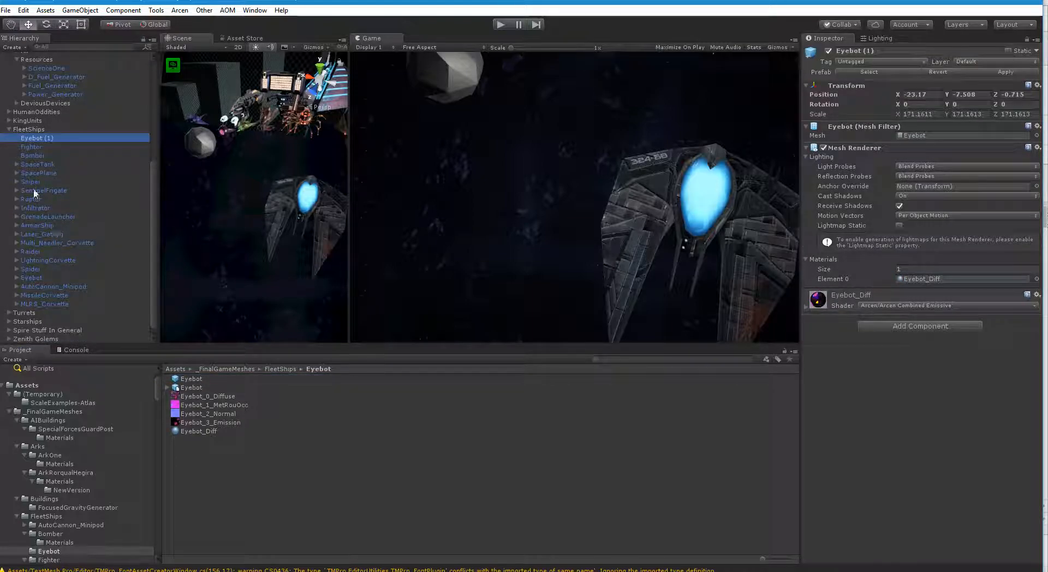
- Inspect the scene Eyebot and its Eyebot_Diff material's maps and multipliers, and delete that Eyebot from FleetShips
double_click(38, 135)
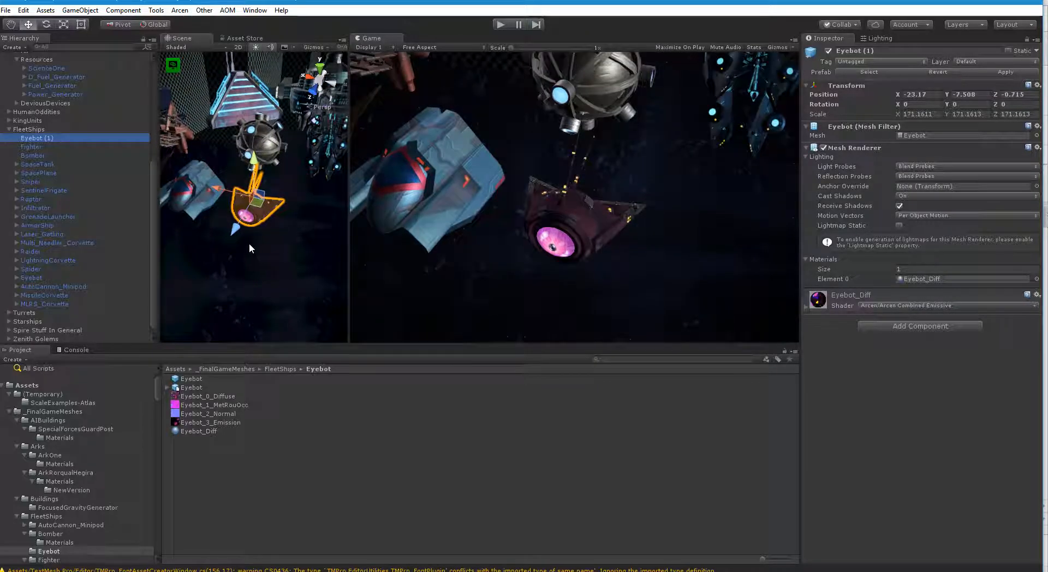
left_click_drag(247, 260, 269, 159, "alt")
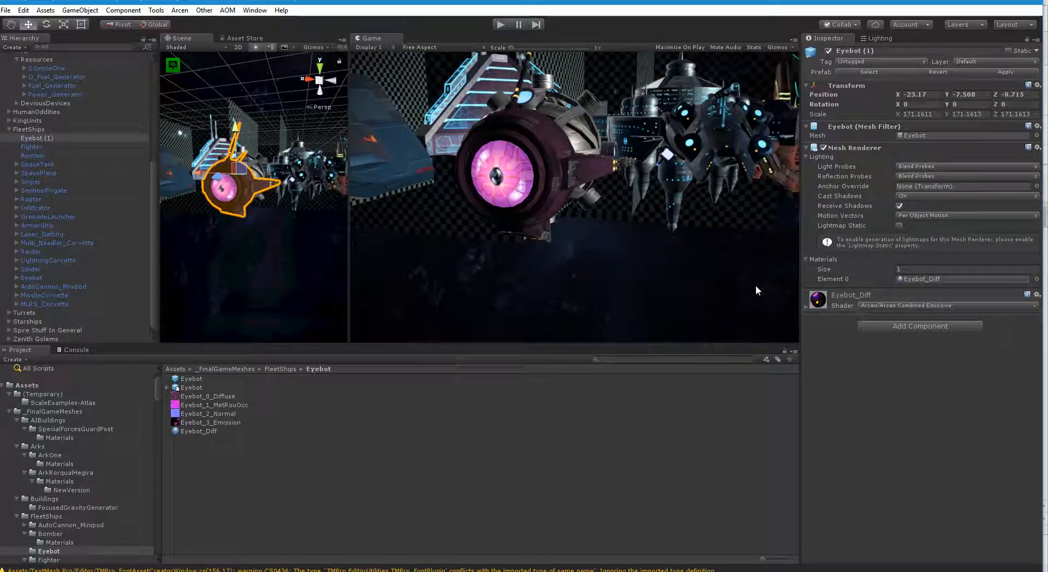
left_click(816, 309)
scroll(917, 327, "down", 3)
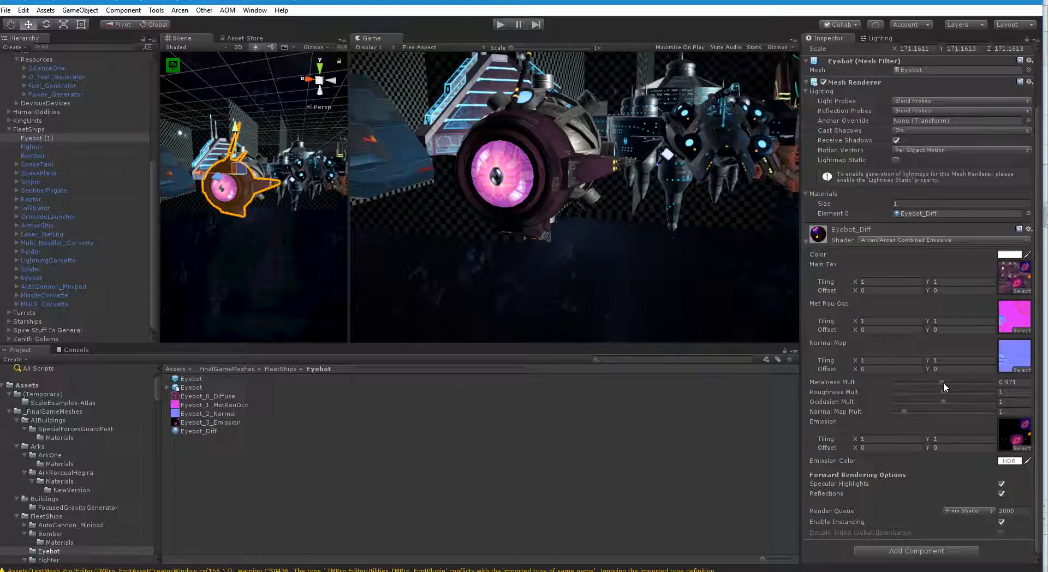
left_click(941, 382)
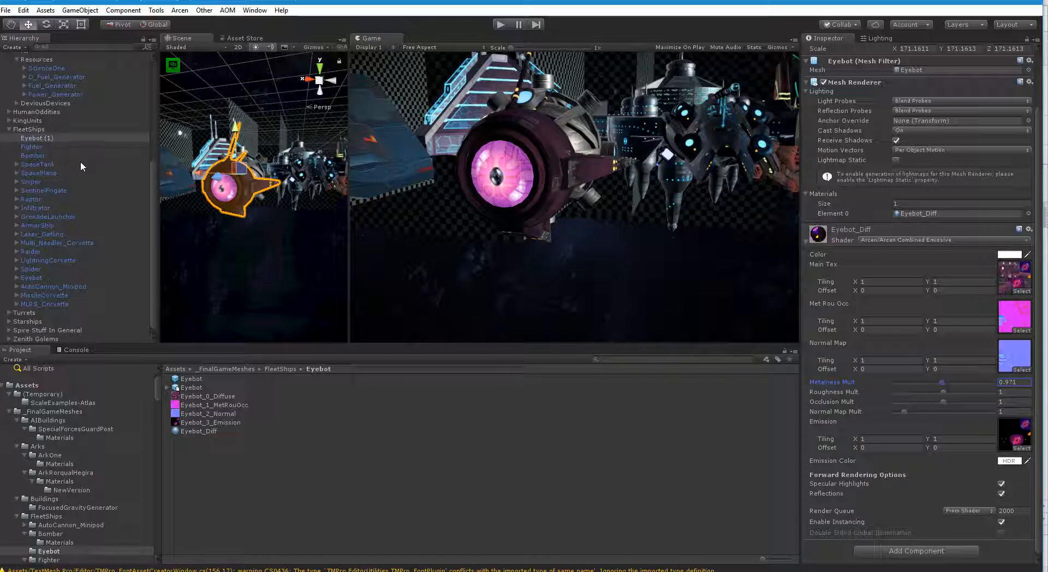
key("Delete")
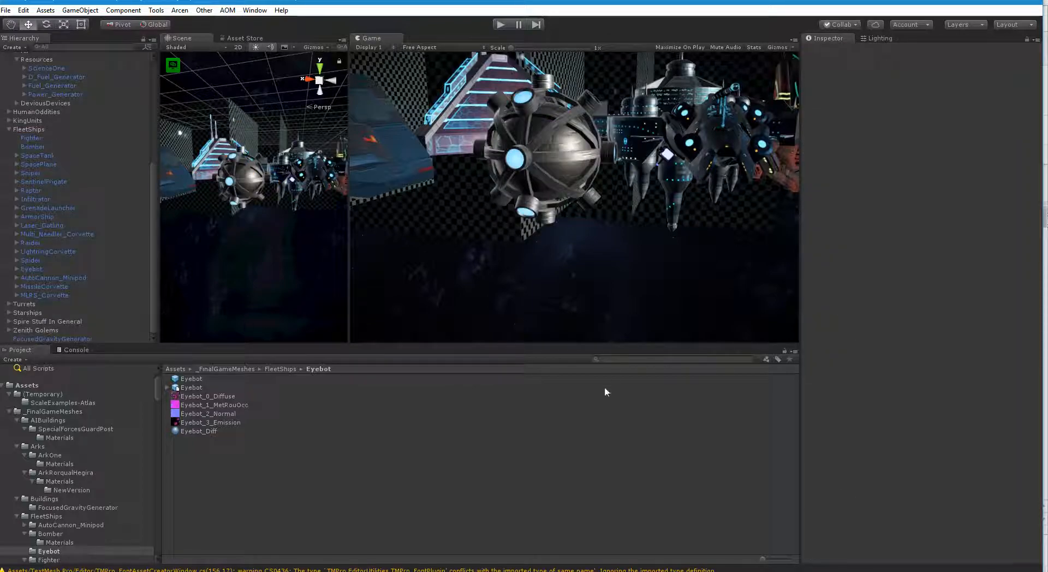
- Switch to File Explorer and start an SVN commit of the AI_War_2_Ultra folder with all changed files included
key("alt+Tab")
key("alt+Tab")
key("alt+Tab")
key("alt+Tab")
key("alt+Tab")
key("alt+Tab")
key("alt+Tab")
key("alt+Tab")
key("alt+Tab")
key("alt+Tab")
key("alt+Tab")
key("alt+Tab")
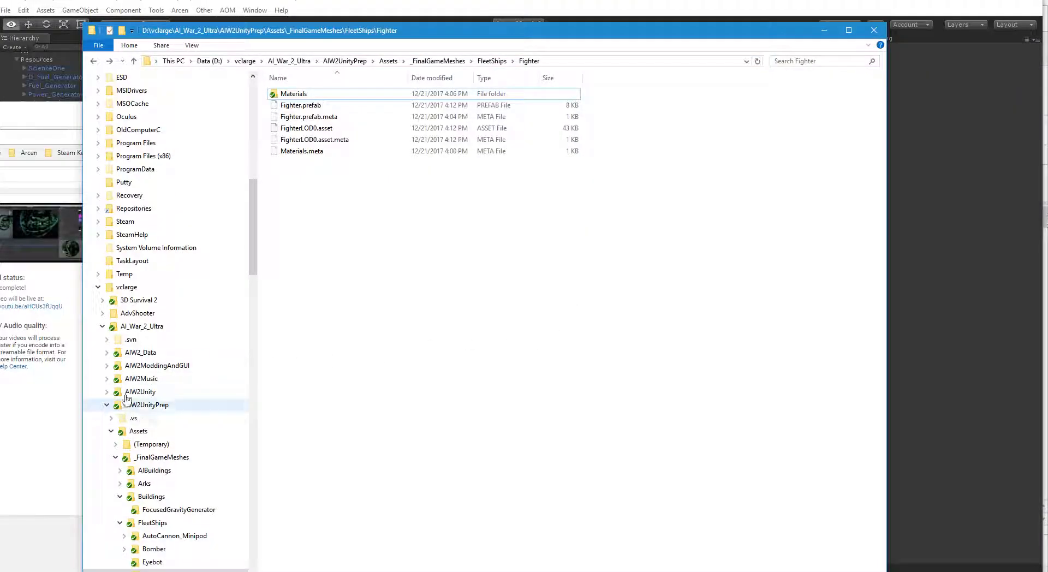
right_click(147, 329)
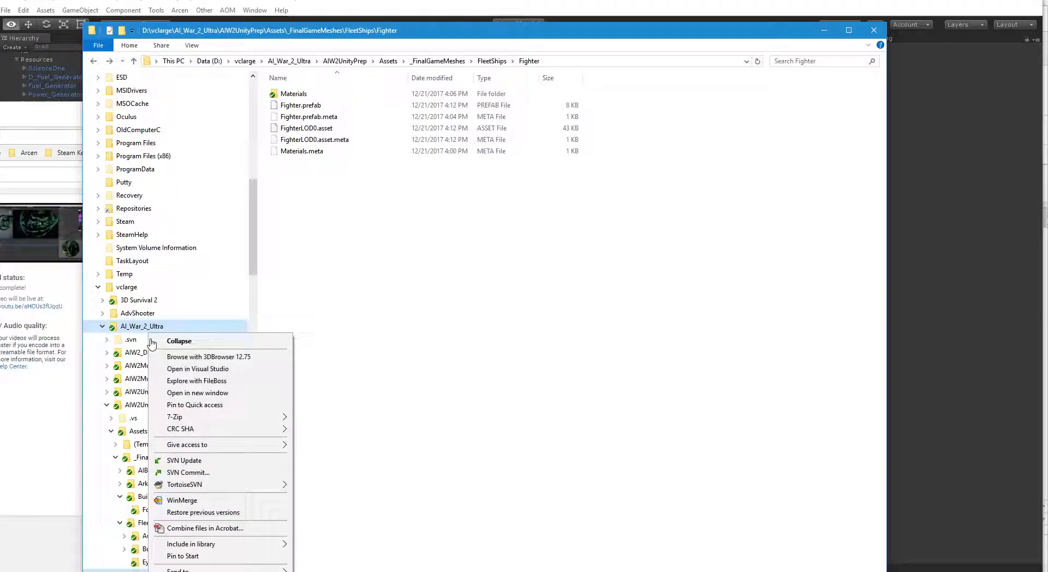
left_click(198, 474)
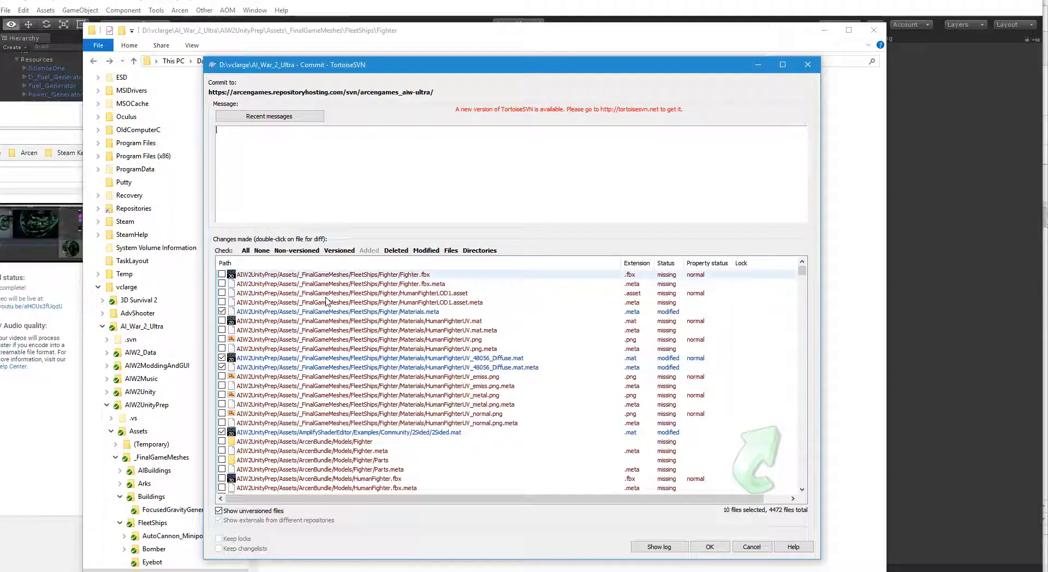
left_click(245, 251)
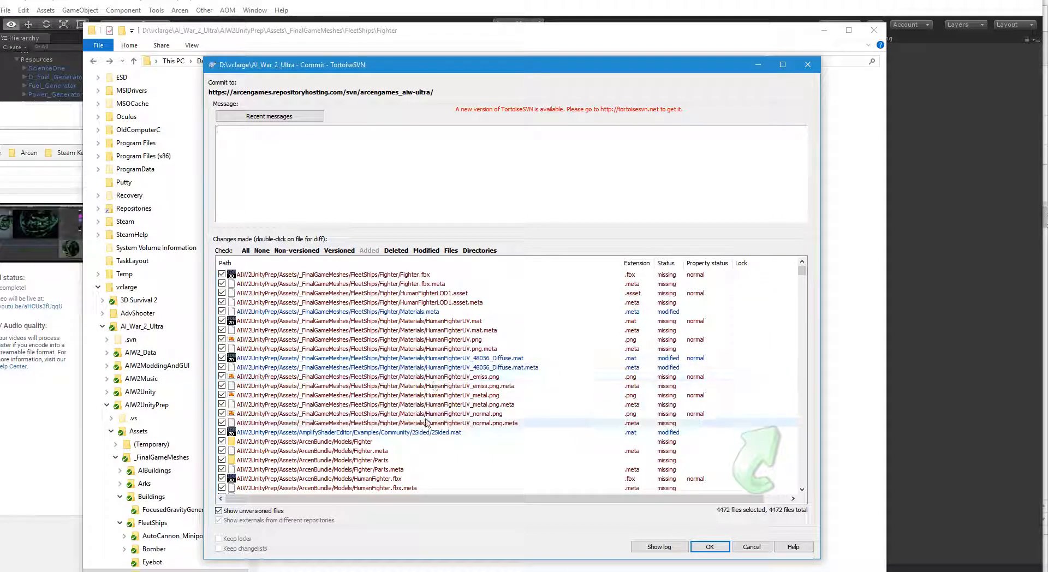
- Revert the local modifications to ArcenBundle/Ships/Human/Eyebot.prefab from the list of changed files
scroll(431, 389, "down", 1)
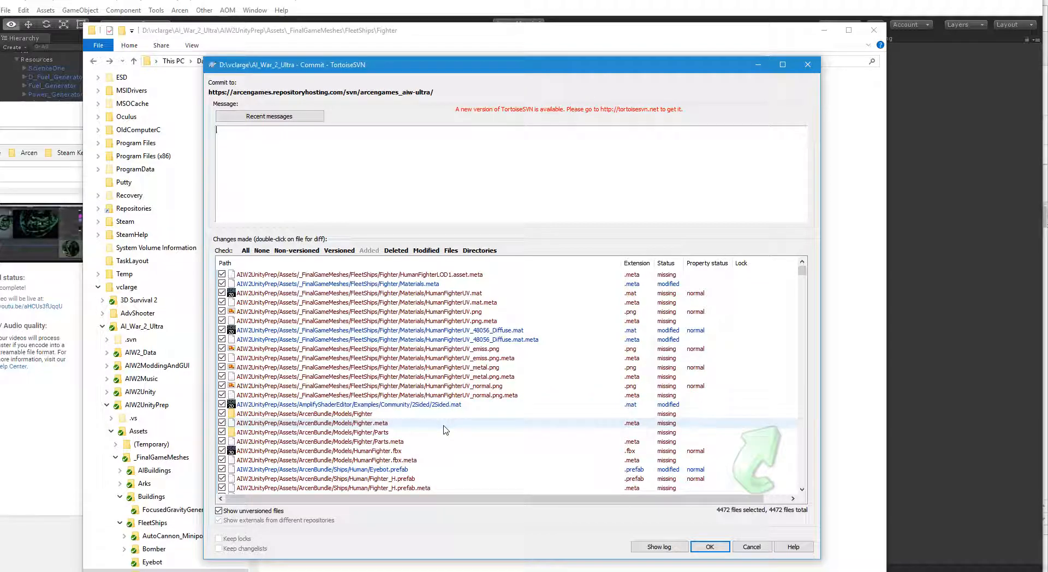
scroll(446, 422, "down", 2)
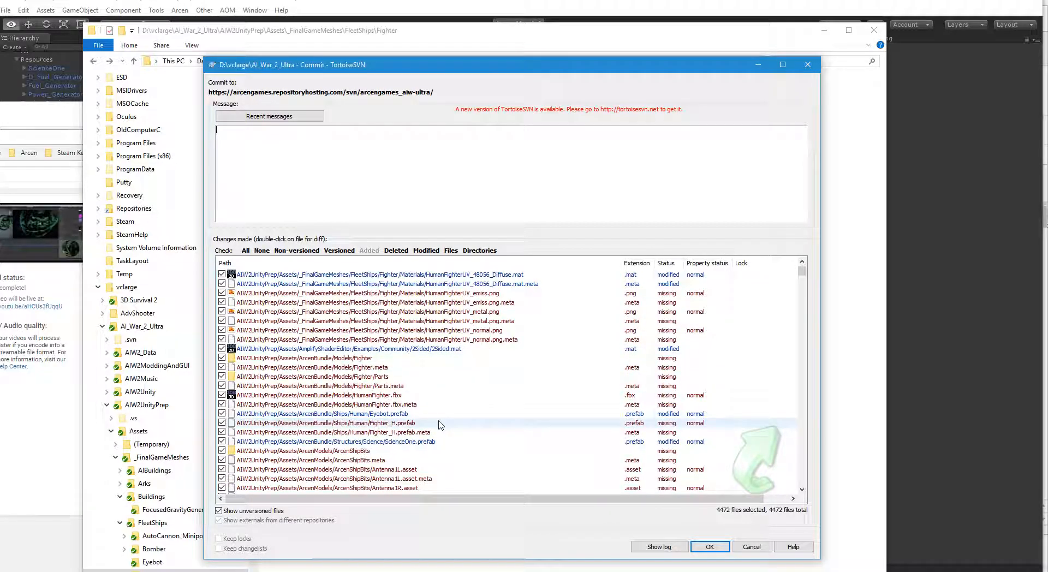
right_click(404, 414)
left_click(436, 452)
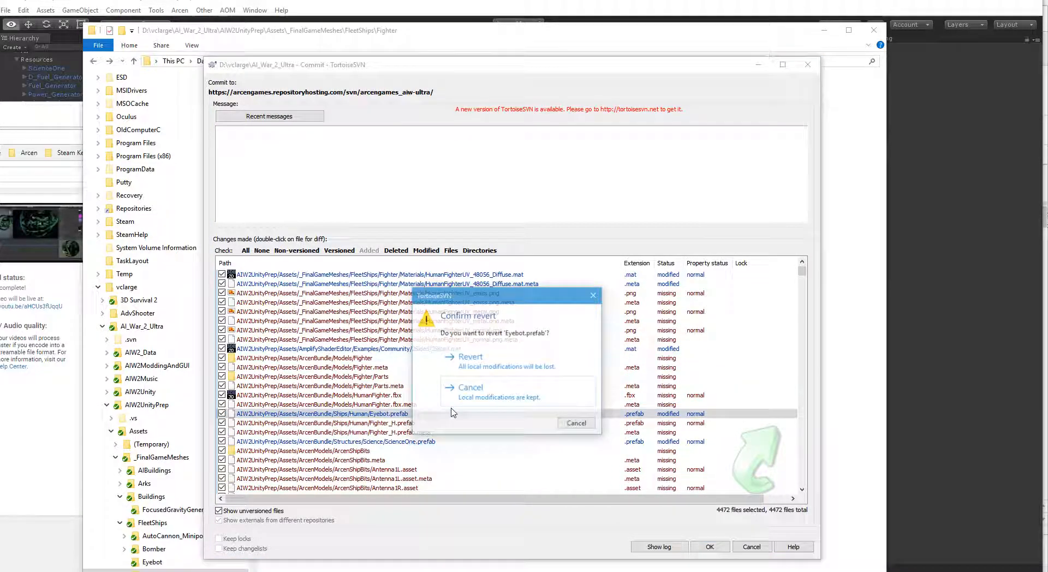
left_click(473, 369)
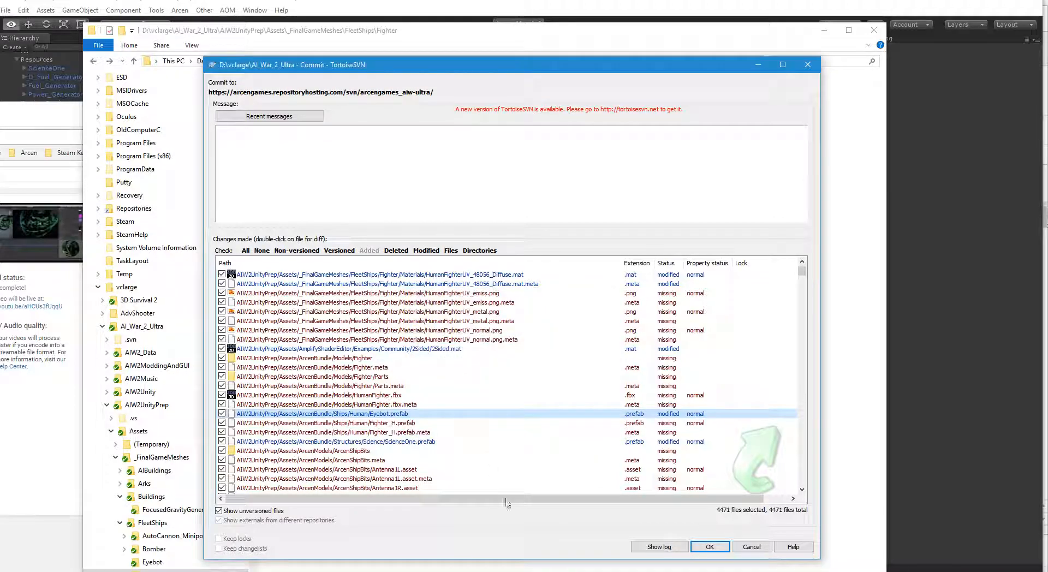
- Write the commit message "* The fighter has its new graphics, as well as a larger scale." with a "**" sub-note that the mismatched formation size will be corrected
scroll(477, 390, "down", 10)
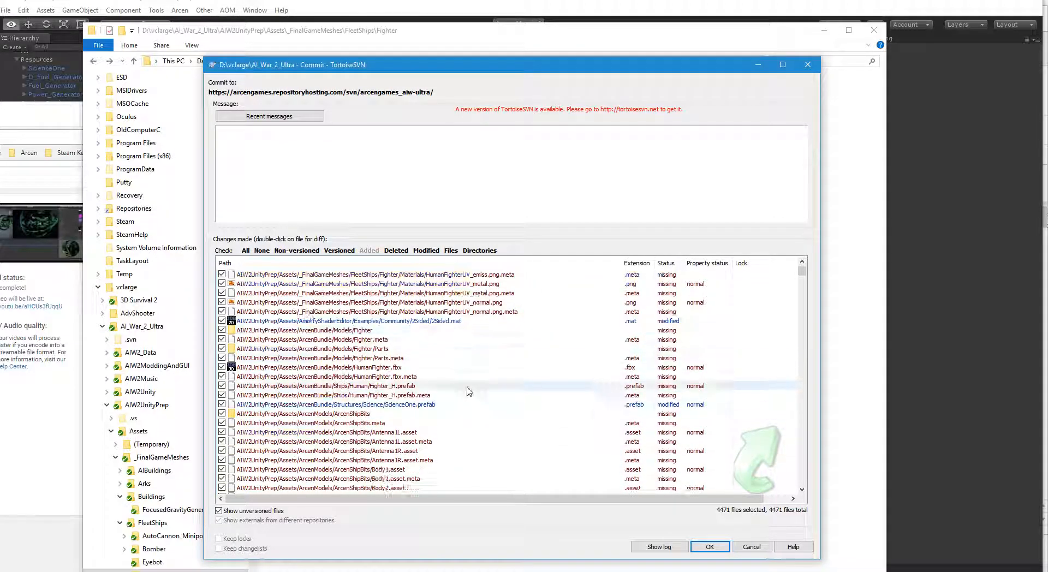
scroll(477, 390, "down", 10)
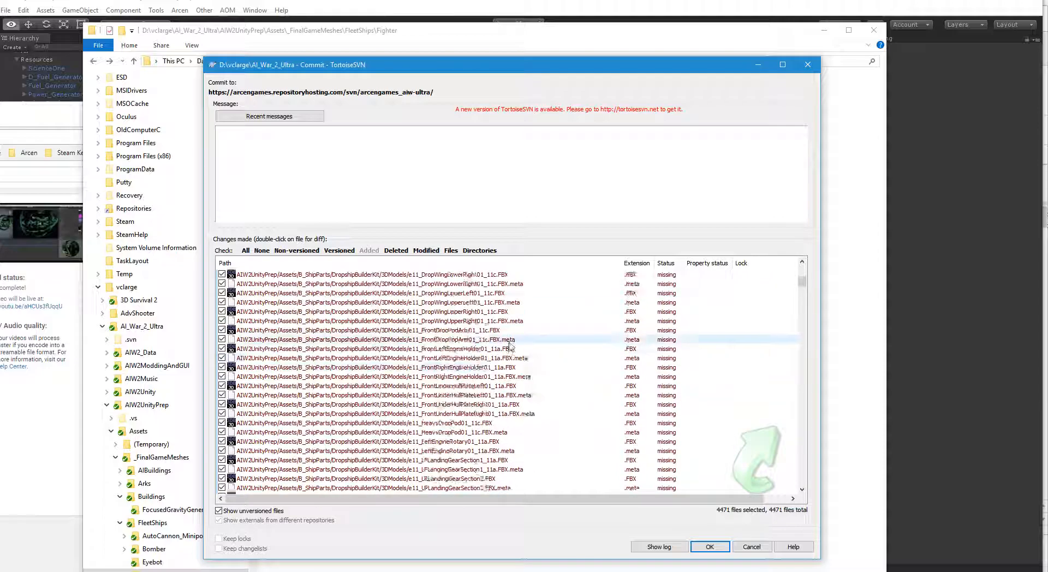
scroll(525, 351, "down", 10)
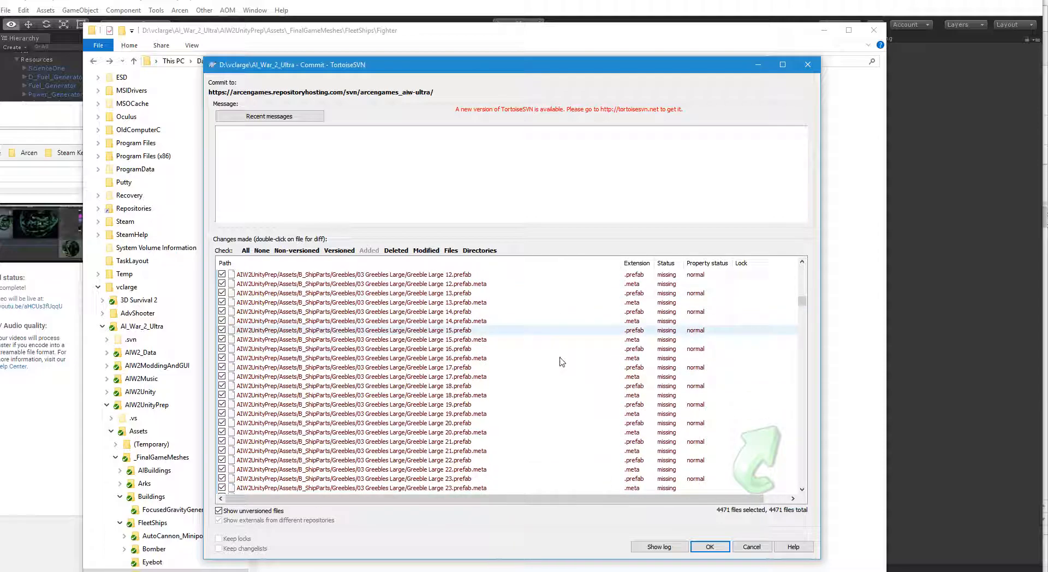
left_click_drag(802, 304, 809, 500)
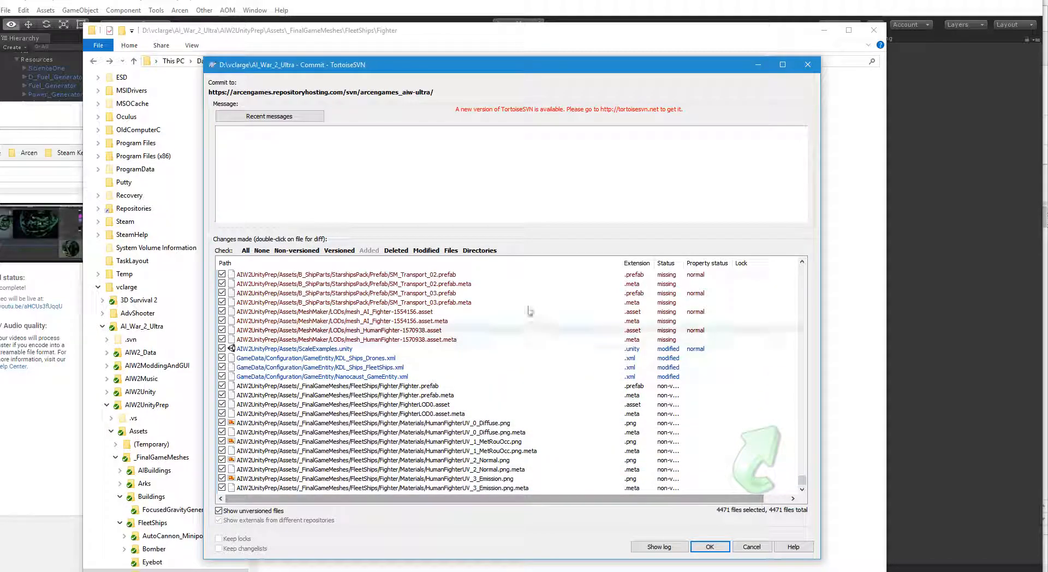
left_click(347, 164)
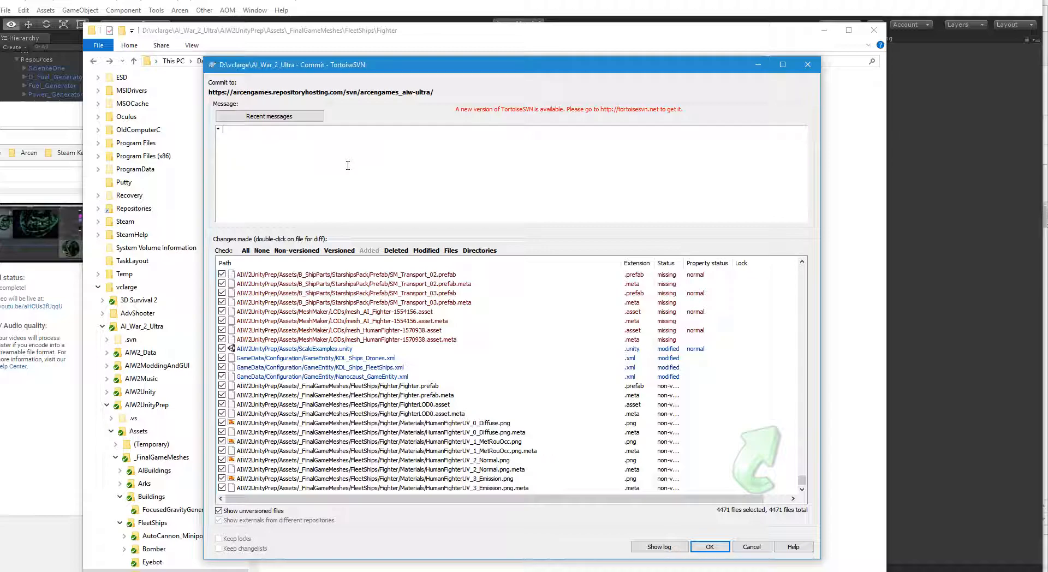
type("* The fighter has its new graphics, as well as a larger scale")
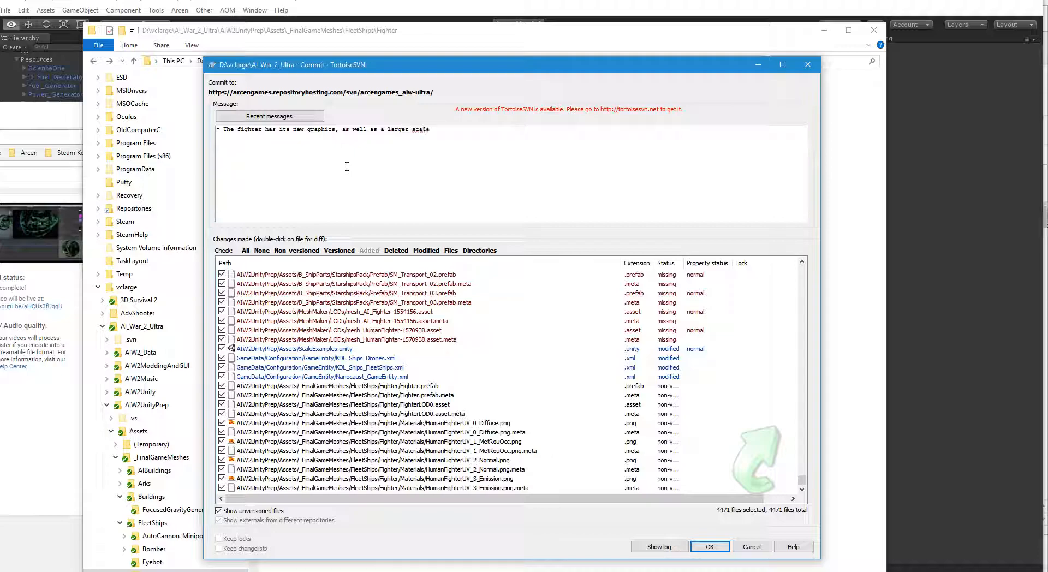
key("BackSpace")
key("BackSpace")
type("ale doesn't work quite that well with the")
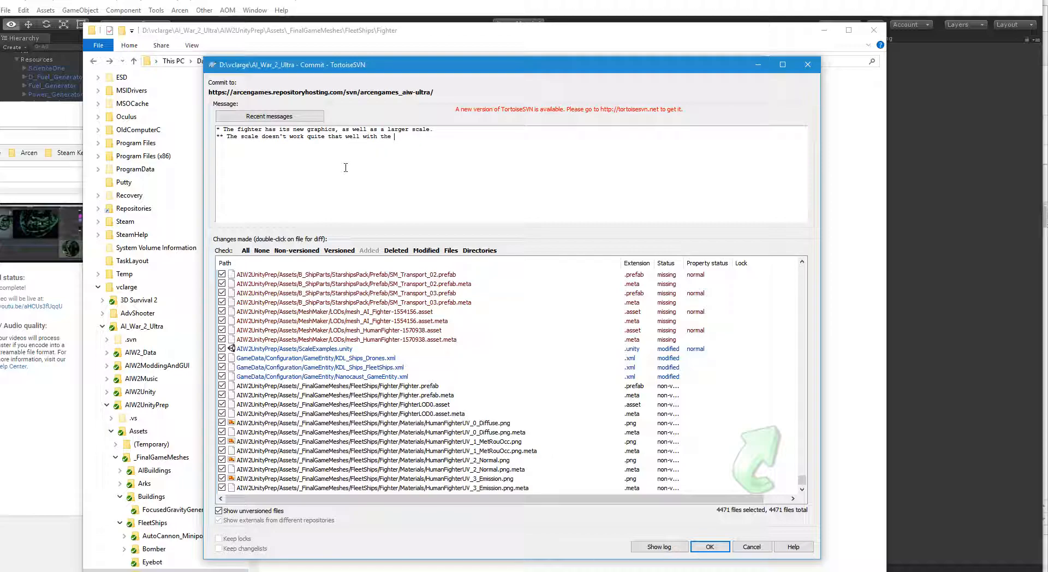
type("ze")
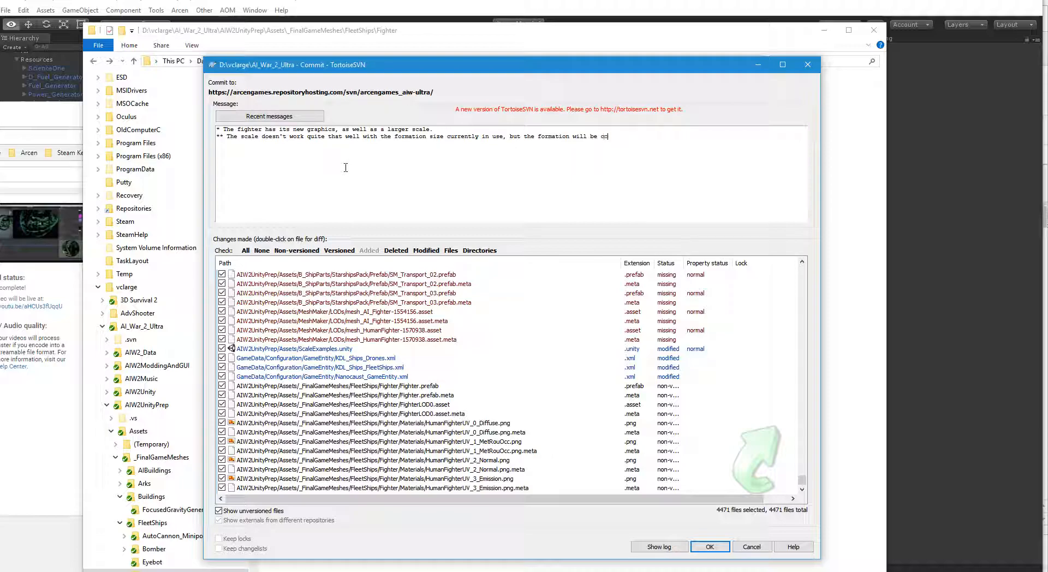
type("cted later.")
- Copy the whole commit message and submit the commit
key("ctrl+a")
key("ctrl+c")
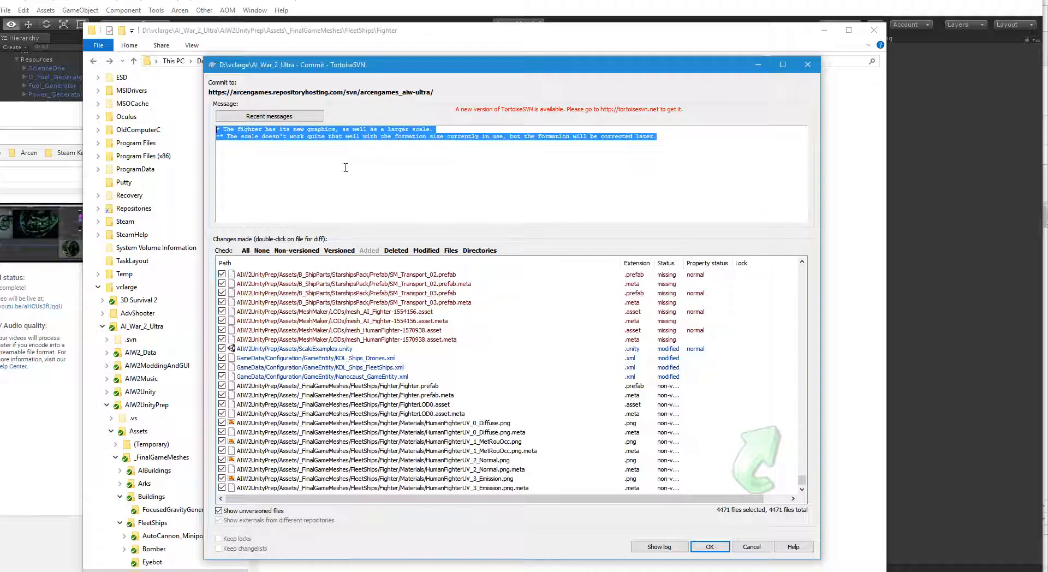
left_click(728, 545)
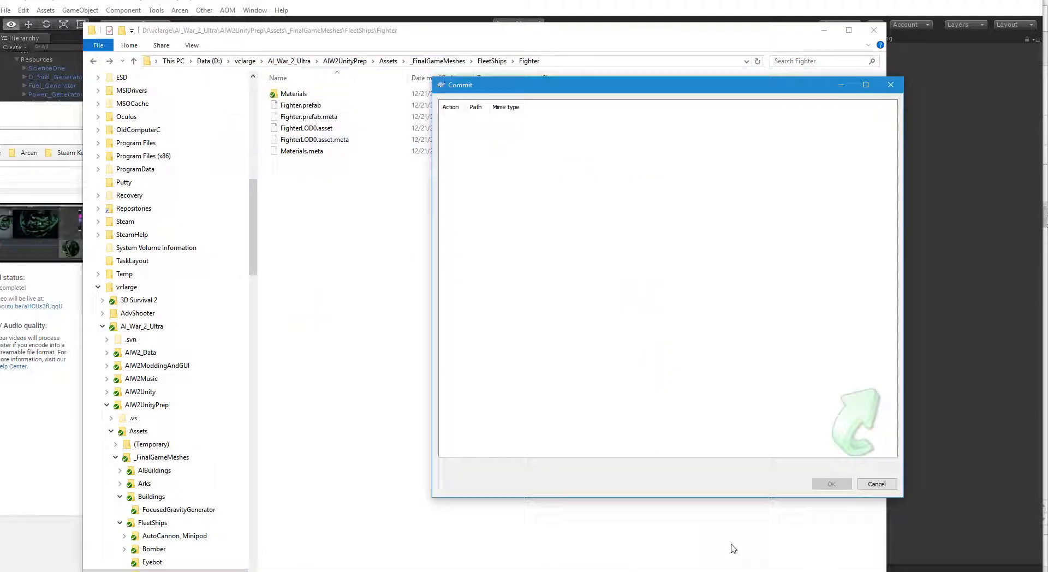
- Switch to the browser, add the copied fighter notes to the end of the Version 0.613 section of the AI War 2 wiki page, and save
key("alt+Tab")
key("Tab")
key("Tab")
key("Tab")
key("Tab")
key("Tab")
key("Tab")
key("Tab")
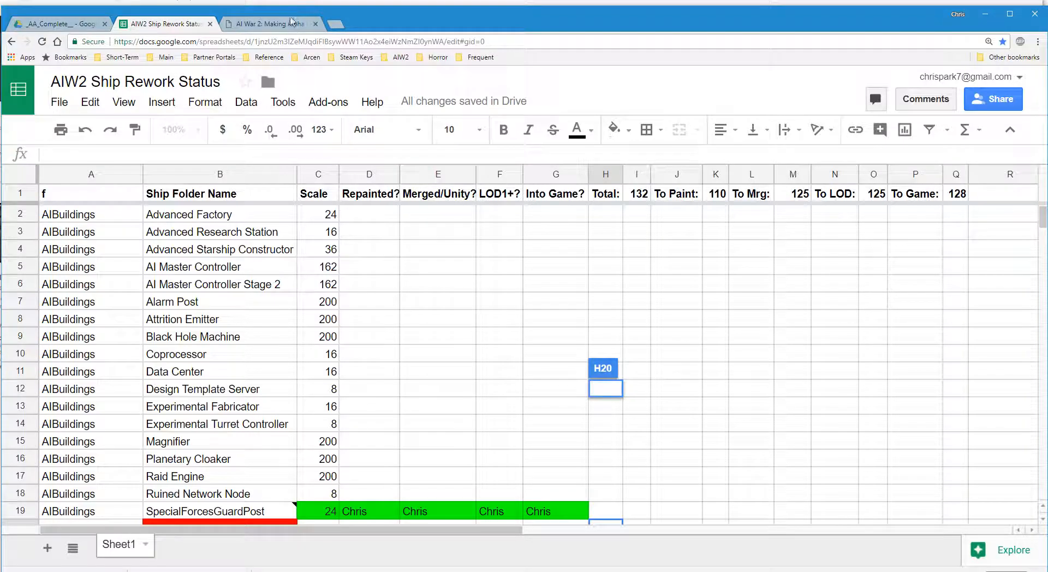
left_click(291, 22)
left_click(196, 73)
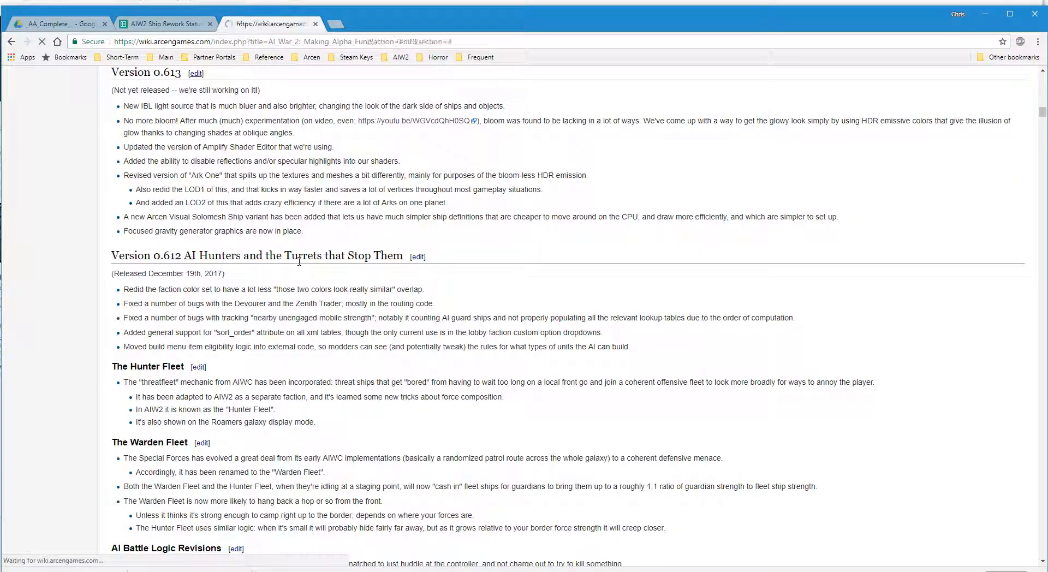
key("ctrl+v")
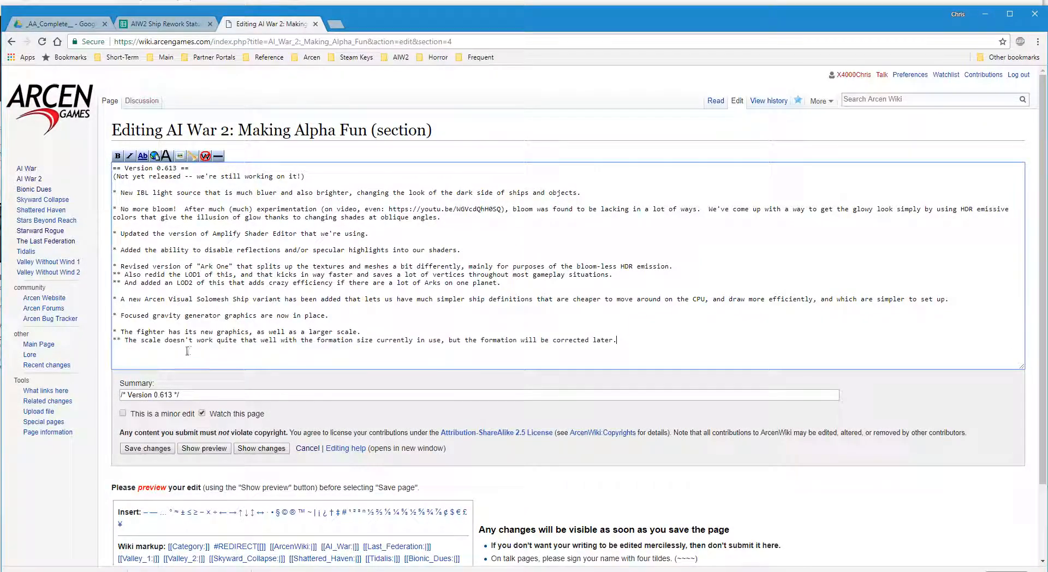
left_click(135, 448)
- Find the Fighter row in the AIW2 Ship Rework Status spreadsheet
left_click(166, 23)
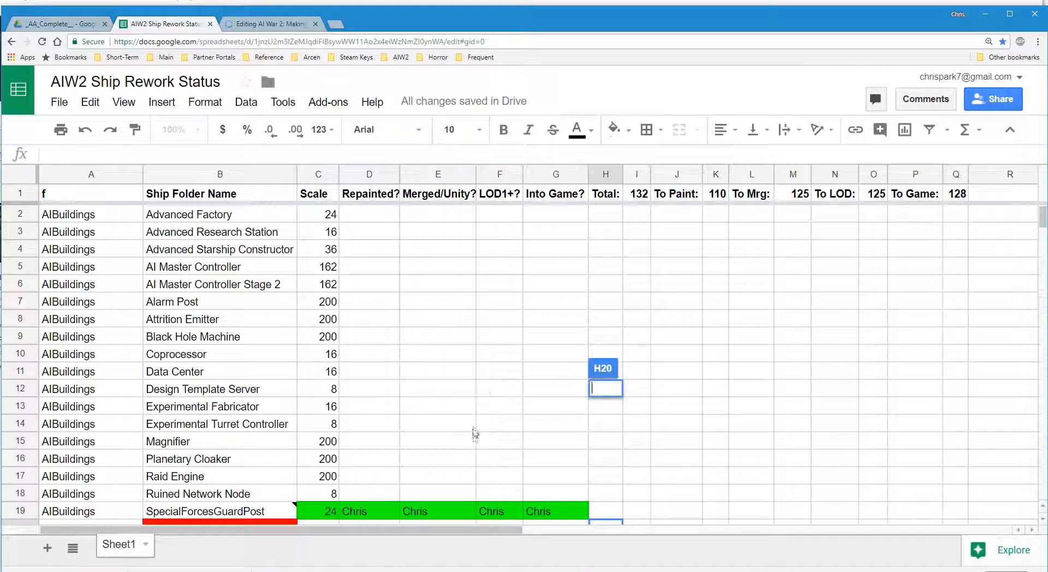
key("ctrl+f")
type("fighter")
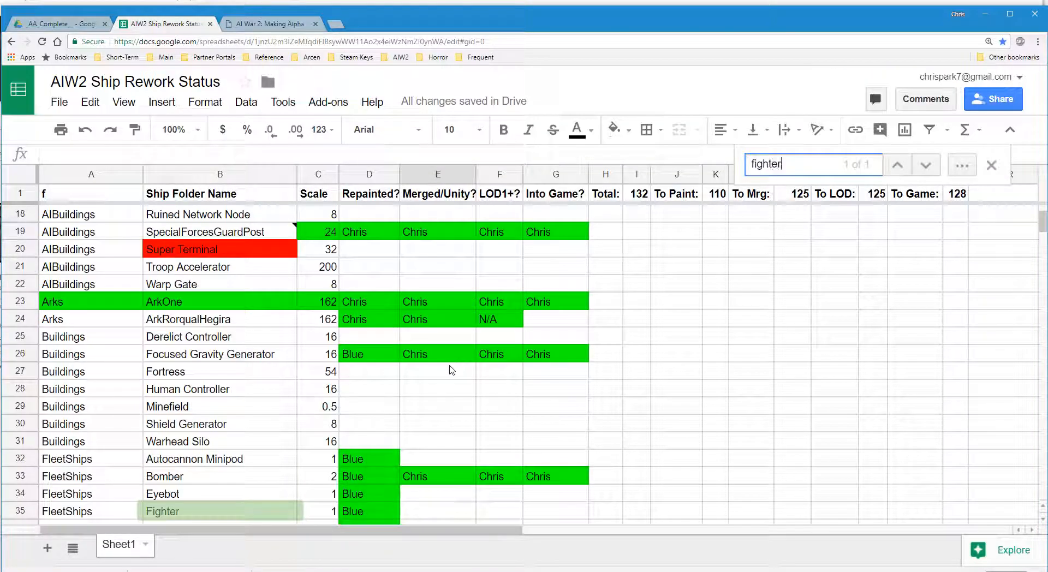
key("Escape")
scroll(451, 369, "down", 2)
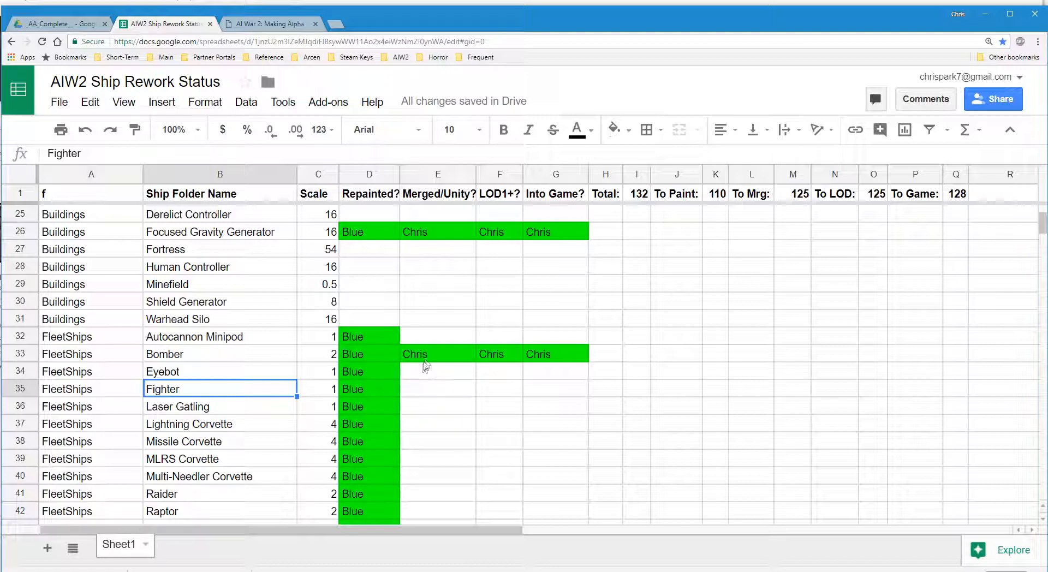
- Copy the Bomber's green Merged/Unity? entry into the Fighter's Merged/Unity?, LOD1+? and Into Game? cells, and return to the SVN commit progress
left_click(425, 357)
key("ctrl+c")
left_click(431, 390)
key("ctrl+v")
left_click(493, 391)
left_click(541, 392, "shift")
key("ctrl+v")
left_click(667, 281)
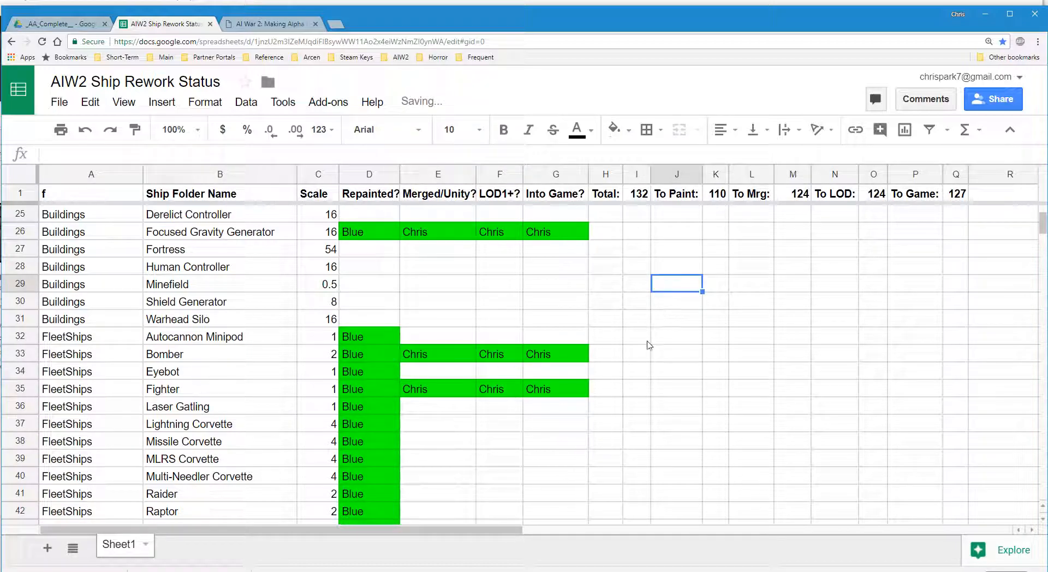
scroll(578, 386, "up", 8)
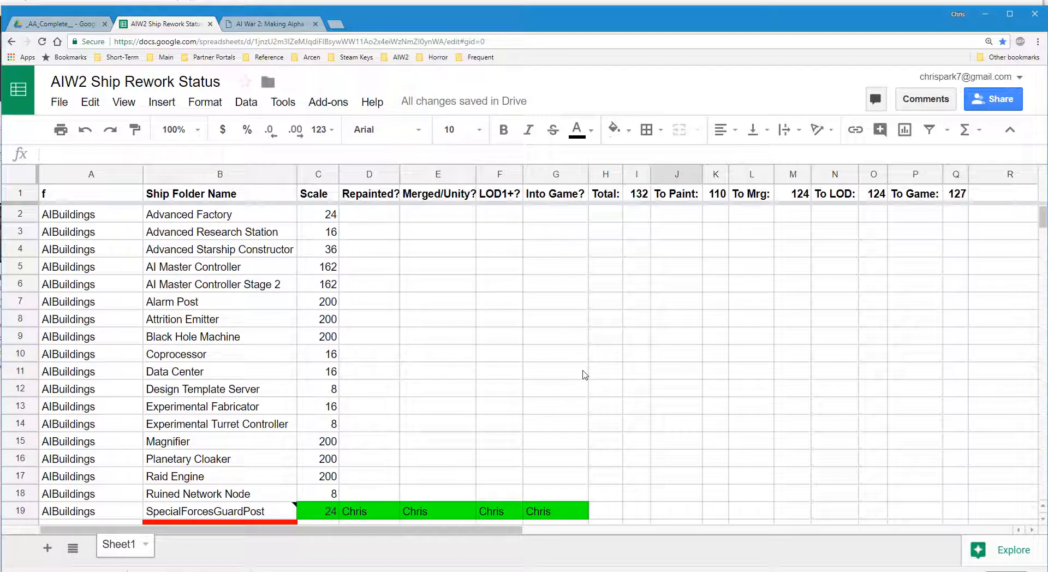
key("alt+Tab")
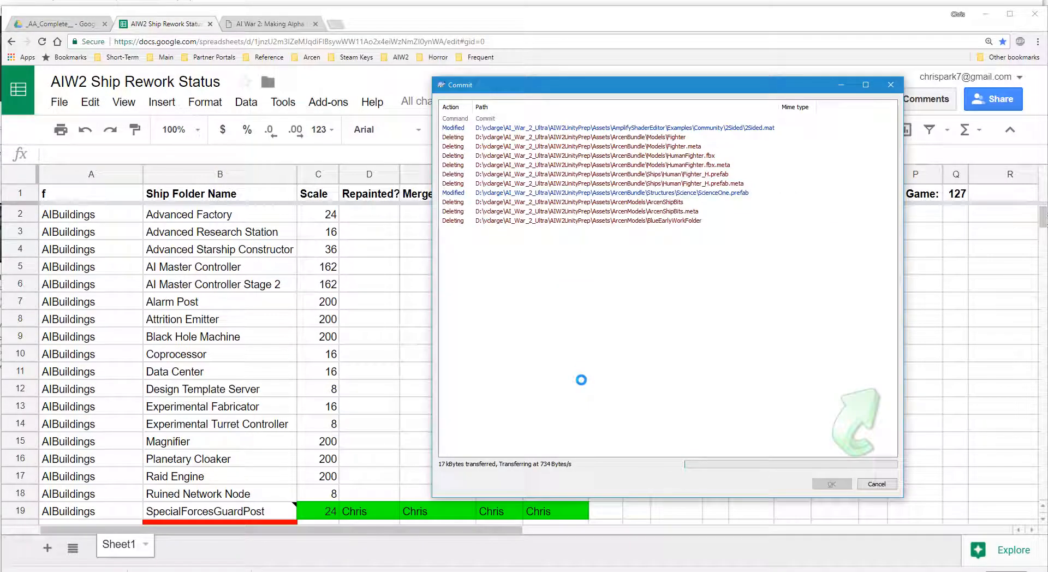